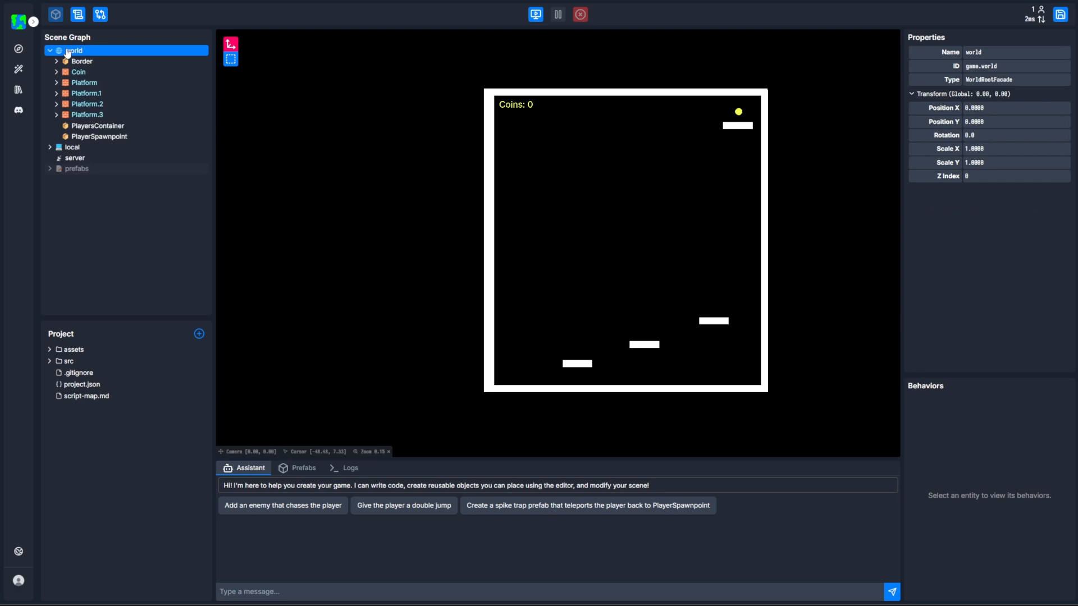
Expand the local and Border groups in the scene graph and inspect the BottomWall and LeftWall entities.
{"action": "left_click", "coordinate": [77, 148]}
{"action": "double_click", "coordinate": [77, 148]}
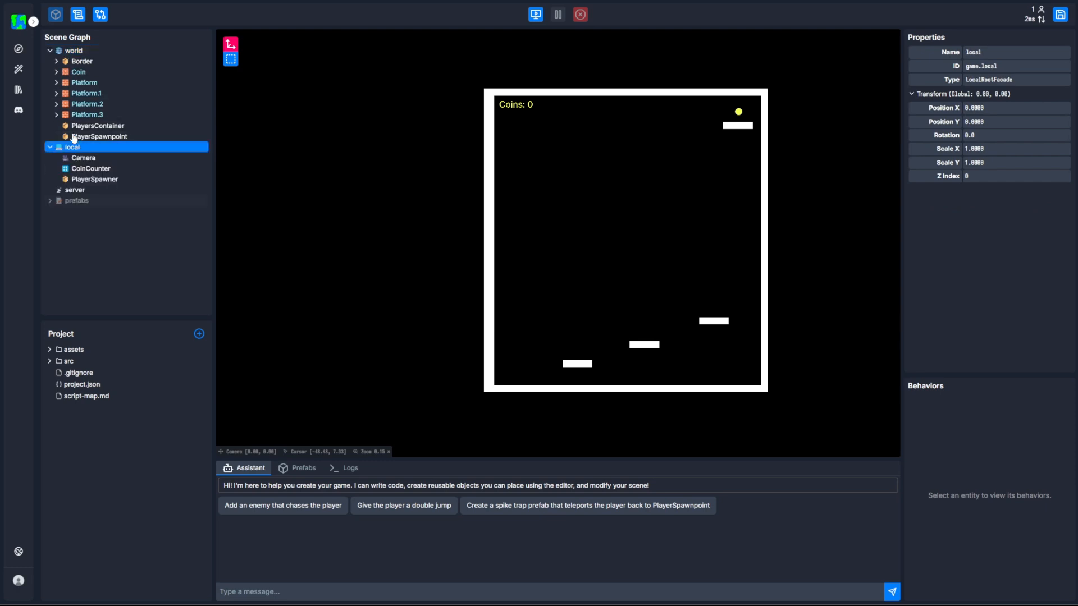
{"action": "double_click", "coordinate": [75, 61]}
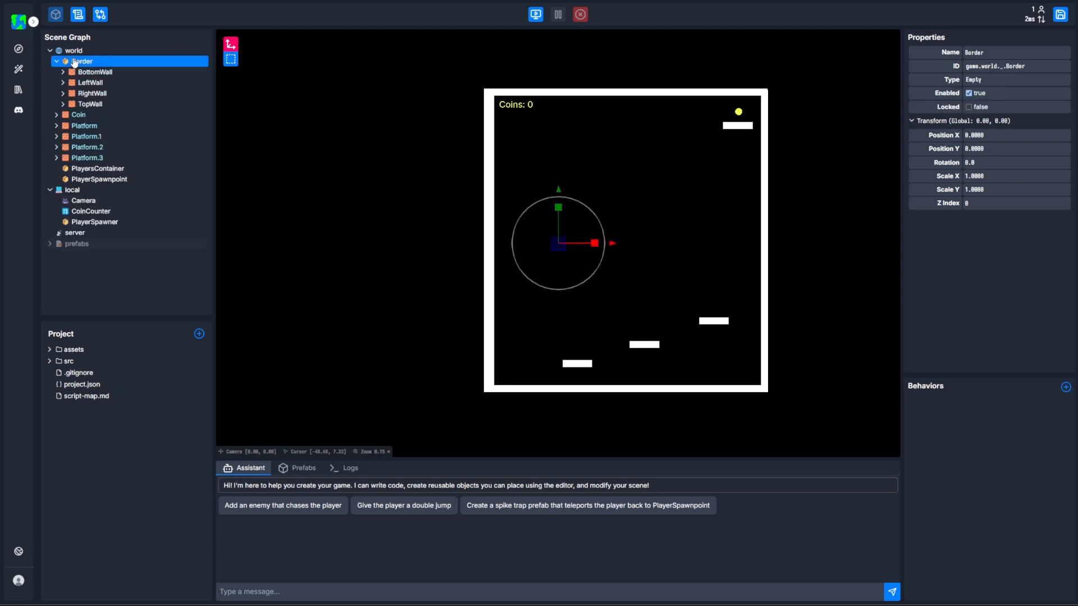
{"action": "left_click", "coordinate": [87, 72]}
{"action": "left_click", "coordinate": [89, 84]}
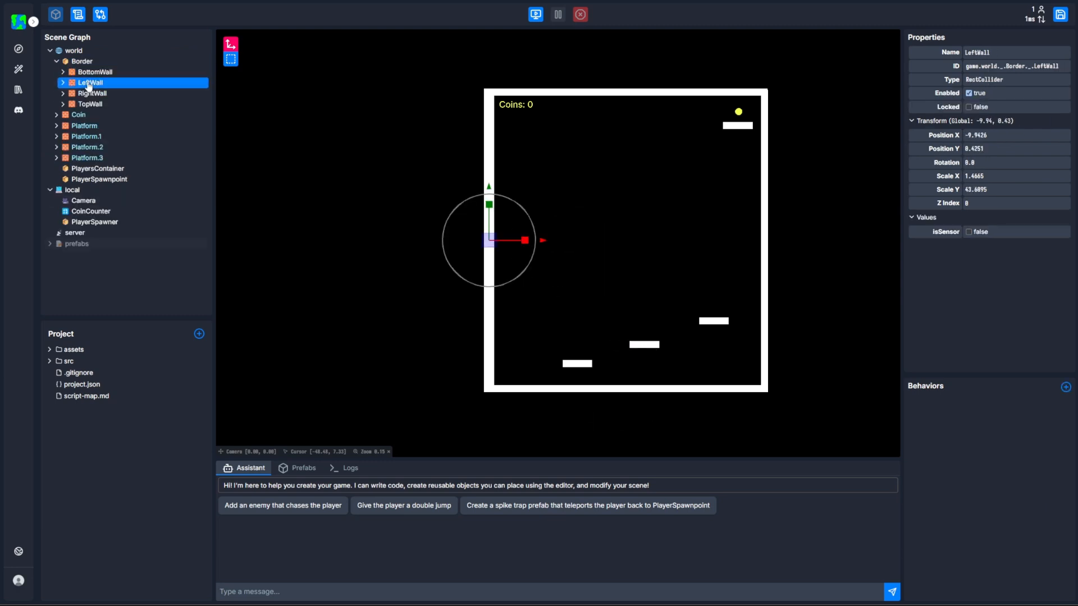
Move Platform.1 slightly upward to about X 12.63, Y -13.52, and clear the selection.
{"action": "left_click", "coordinate": [85, 136]}
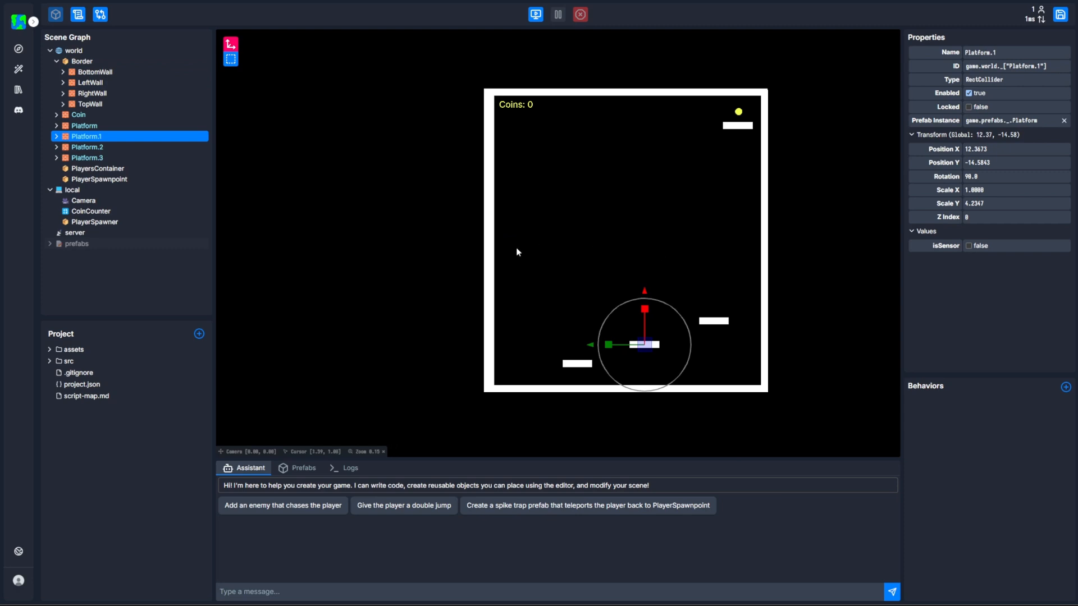
{"action": "mouse_move", "coordinate": [646, 346]}
{"action": "left_mouse_down"}
{"action": "mouse_move", "coordinate": [657, 312]}
{"action": "mouse_move", "coordinate": [609, 308]}
{"action": "mouse_move", "coordinate": [645, 328]}
{"action": "mouse_move", "coordinate": [649, 346]}
{"action": "left_mouse_up"}
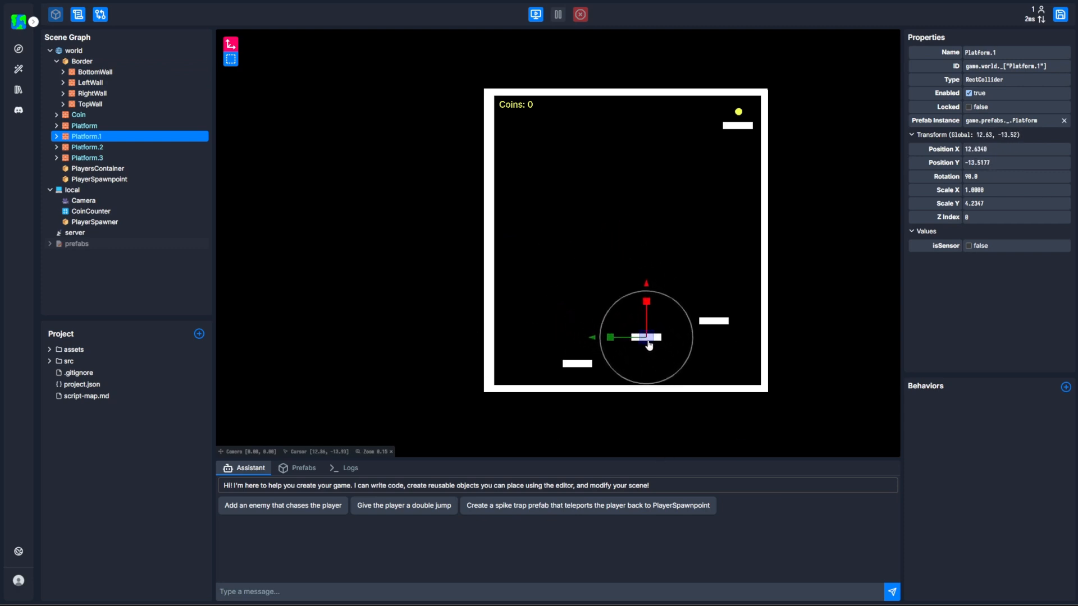
{"action": "left_click", "coordinate": [142, 264]}
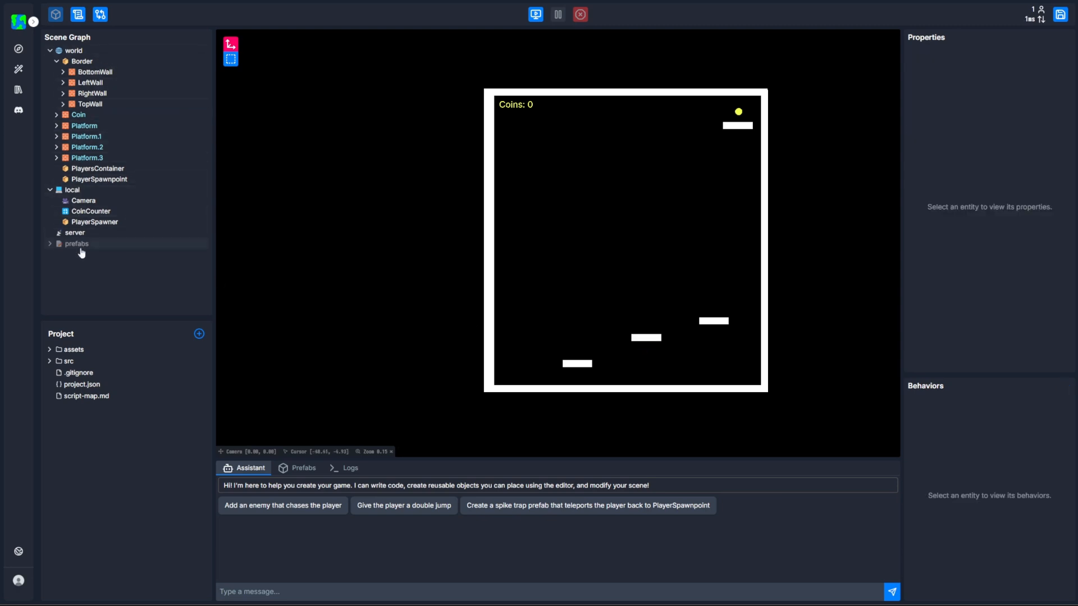
Inspect the properties of the world, local and server roots and of the CoinCounter text.
{"action": "left_click", "coordinate": [73, 52]}
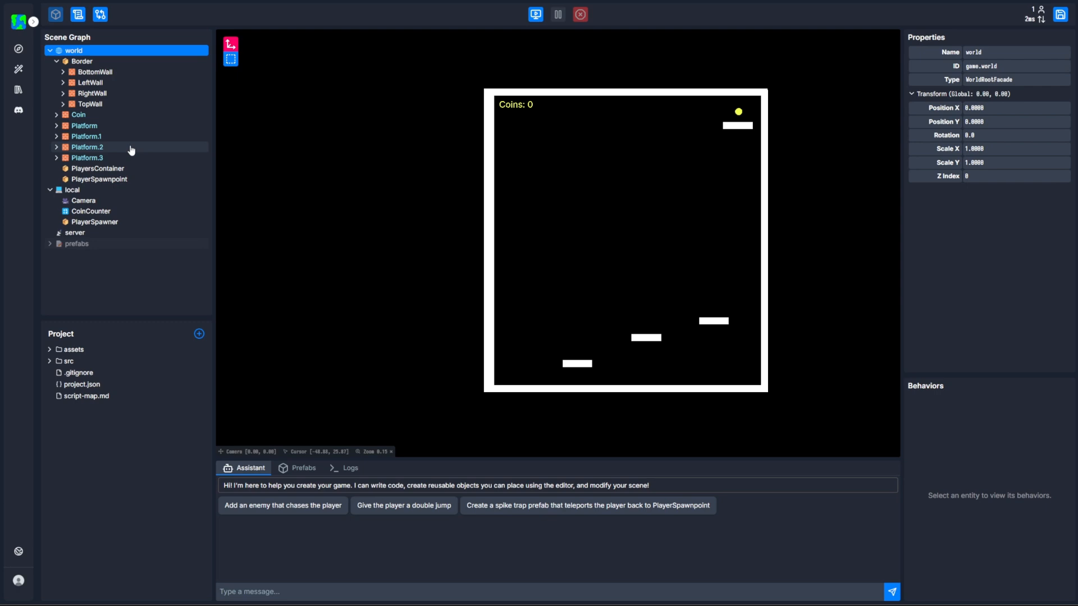
{"action": "left_click", "coordinate": [99, 194]}
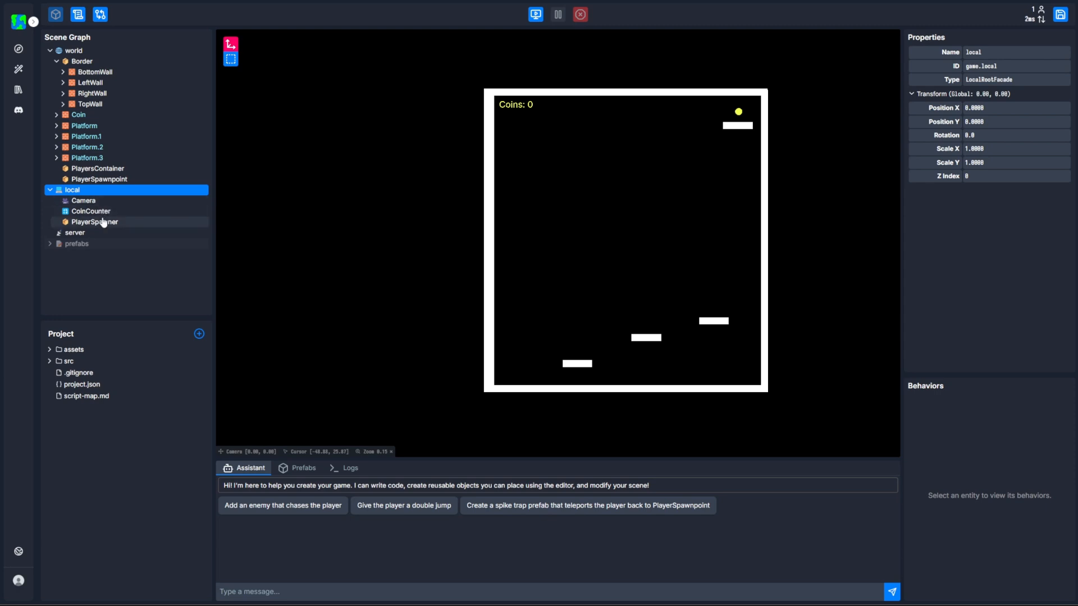
{"action": "left_click", "coordinate": [103, 213]}
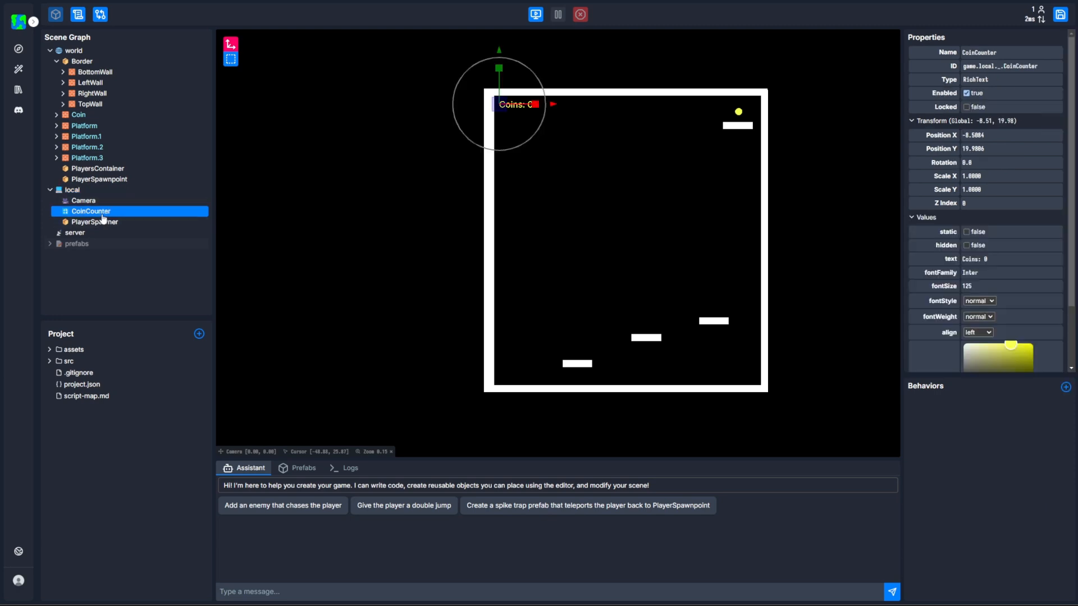
{"action": "left_click", "coordinate": [93, 236]}
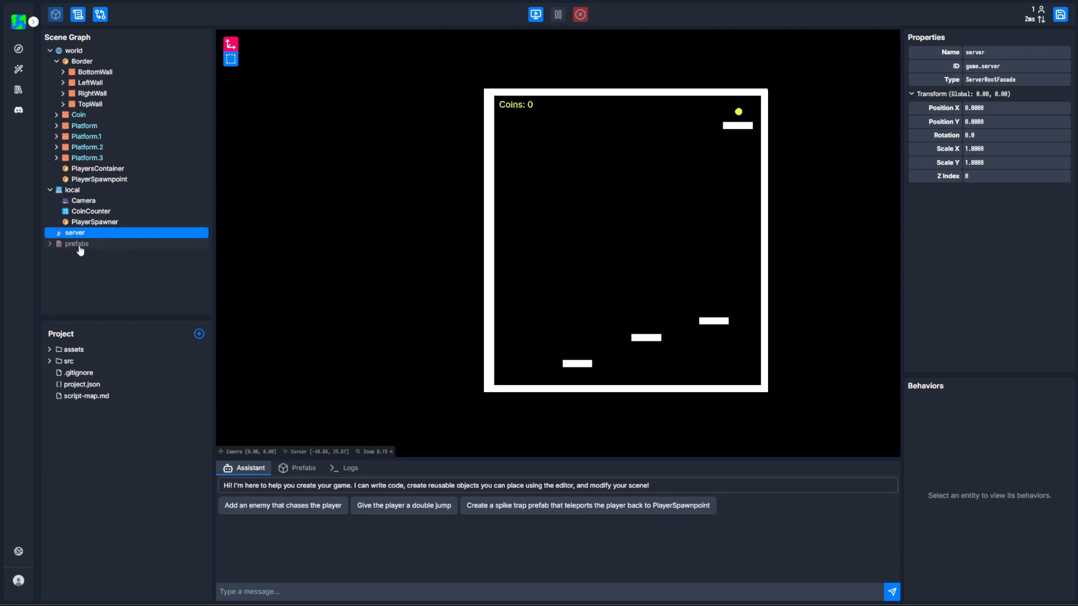
Expand the prefabs root and examine the properties and behaviors of the Coin, Platform and Player prefabs.
{"action": "left_click", "coordinate": [79, 247]}
{"action": "left_click", "coordinate": [50, 244]}
{"action": "left_click", "coordinate": [75, 254]}
{"action": "left_click", "coordinate": [81, 265]}
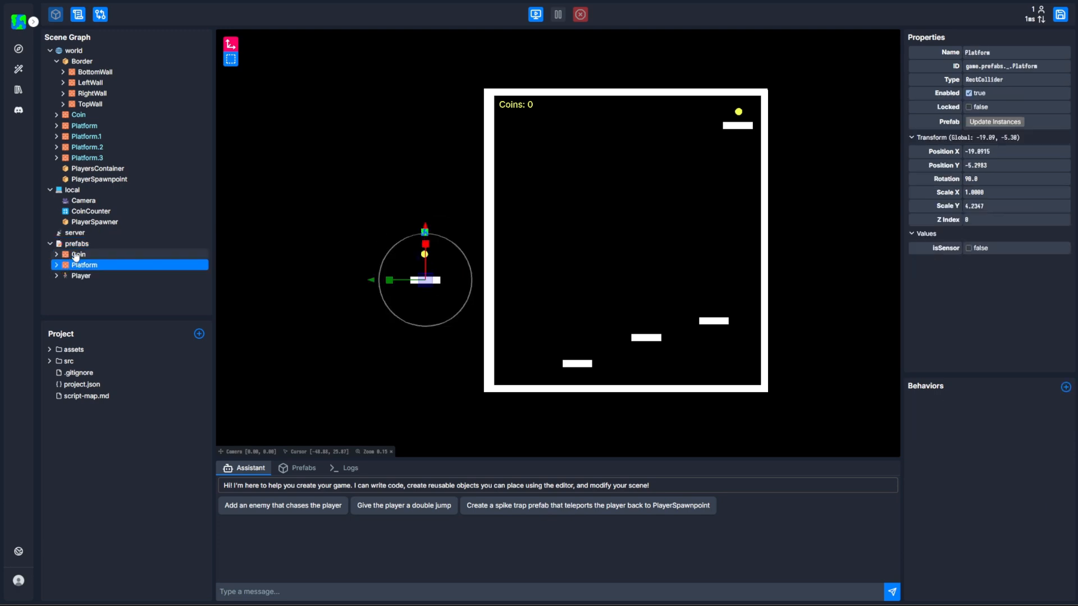
{"action": "left_click", "coordinate": [82, 234]}
{"action": "left_click", "coordinate": [90, 256]}
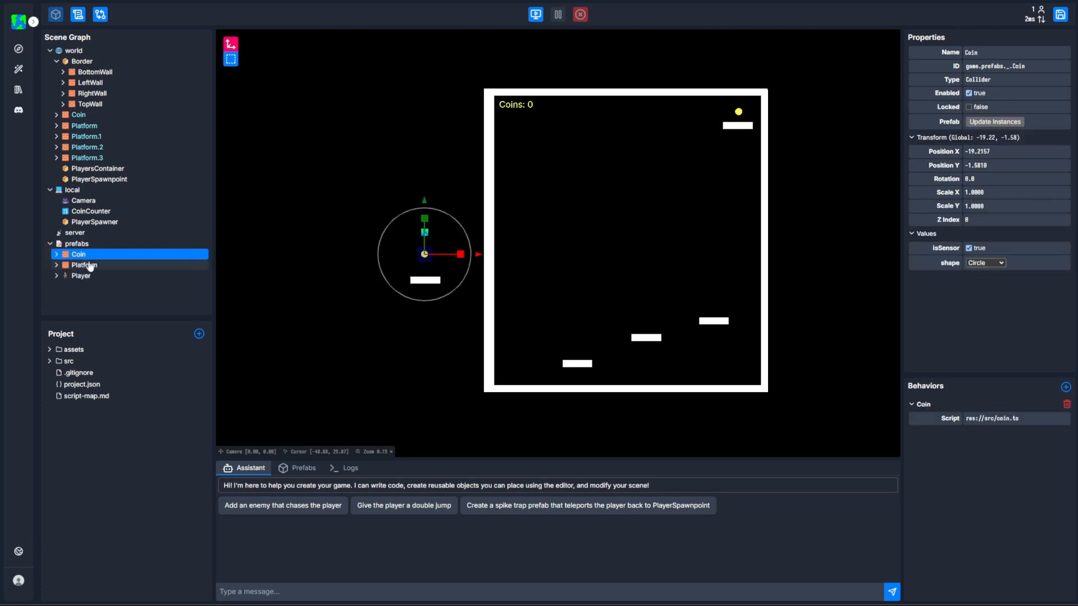
{"action": "left_click", "coordinate": [89, 267]}
{"action": "left_click", "coordinate": [88, 278]}
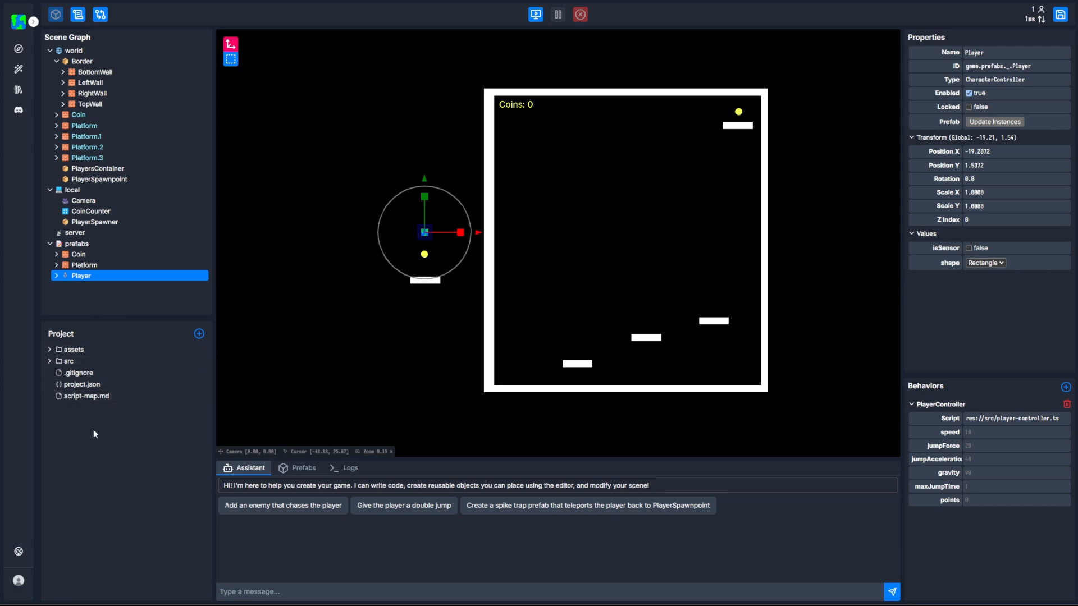
Expand the src and assets project folders, view the coin.ts script, and return to the scene editor.
{"action": "left_click", "coordinate": [68, 362]}
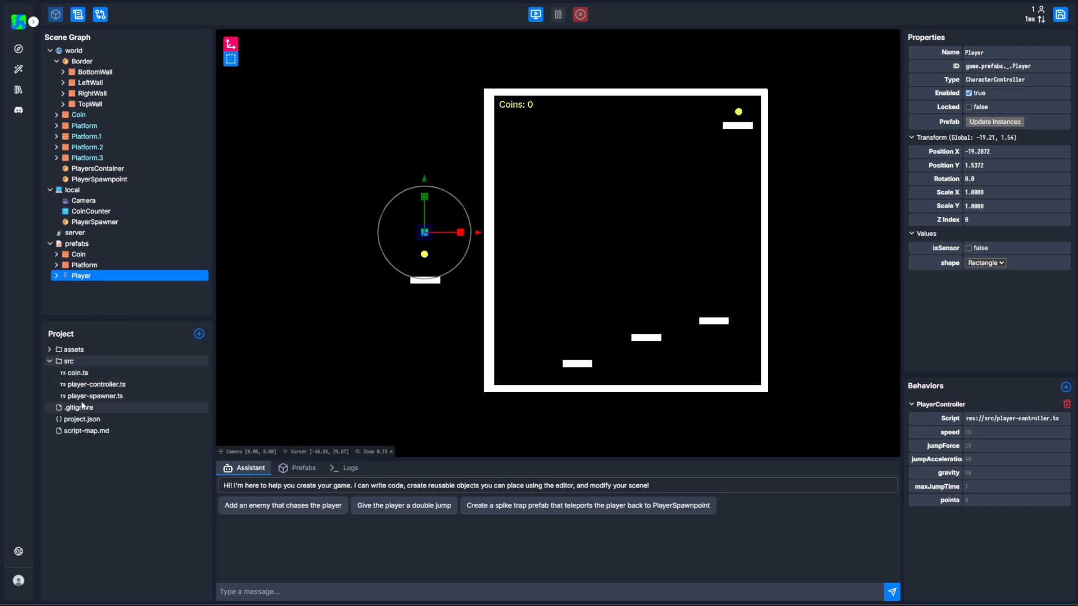
{"action": "left_click", "coordinate": [51, 350]}
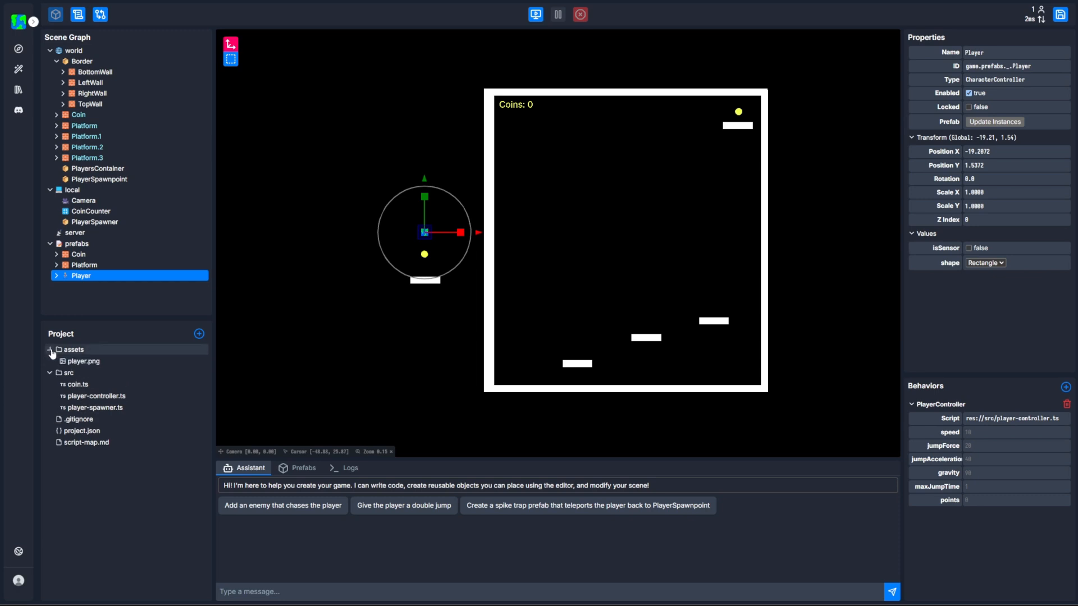
{"action": "left_click", "coordinate": [79, 387]}
{"action": "double_click", "coordinate": [74, 387]}
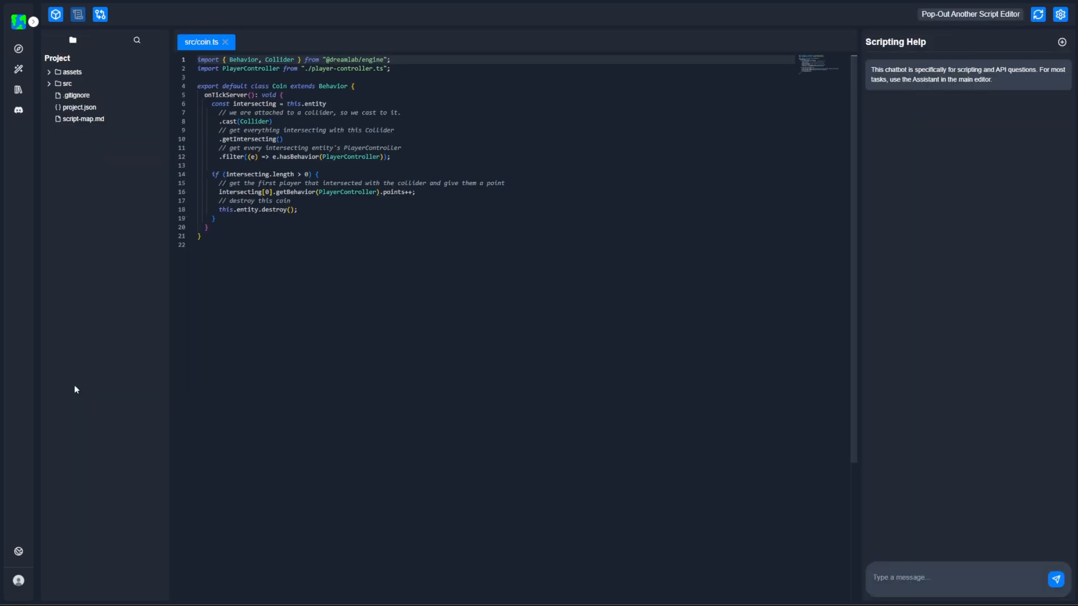
{"action": "left_click", "coordinate": [54, 19]}
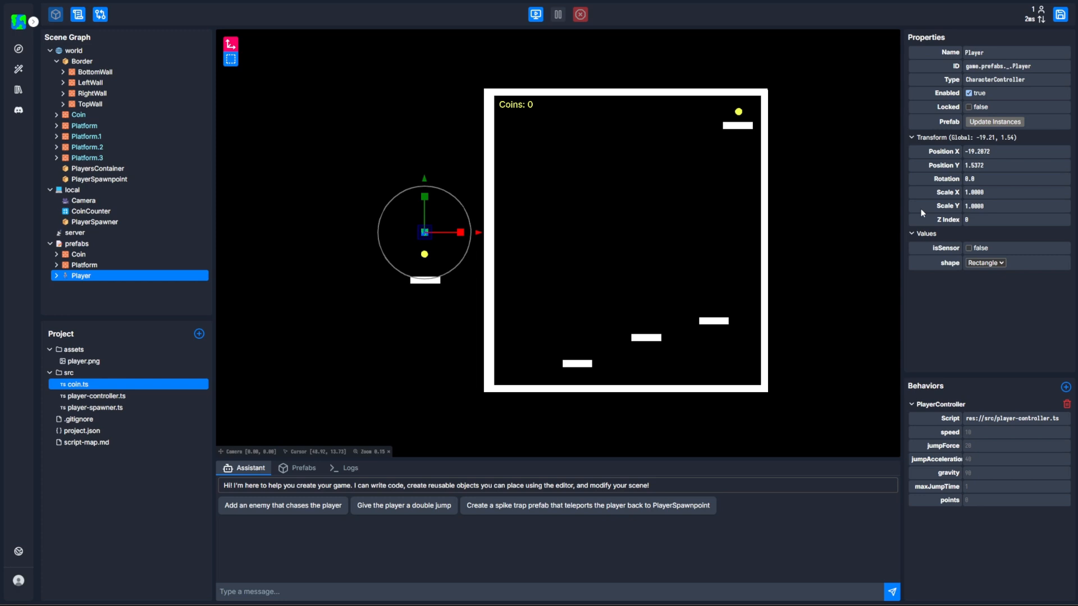
Disable the Platform entity in the world and enable it again.
{"action": "left_click", "coordinate": [159, 126]}
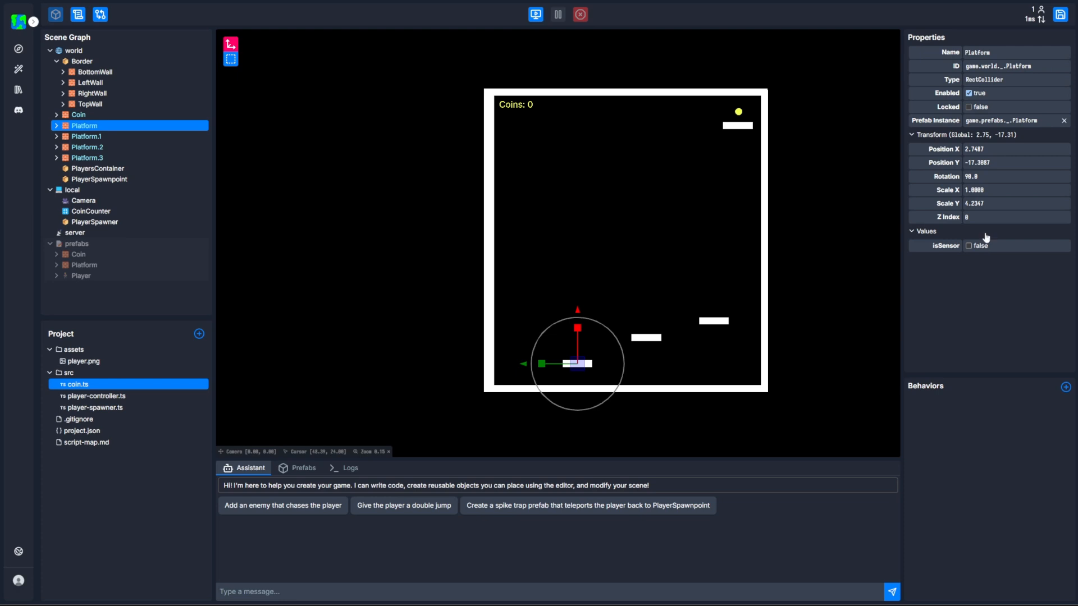
{"action": "left_click", "coordinate": [968, 93]}
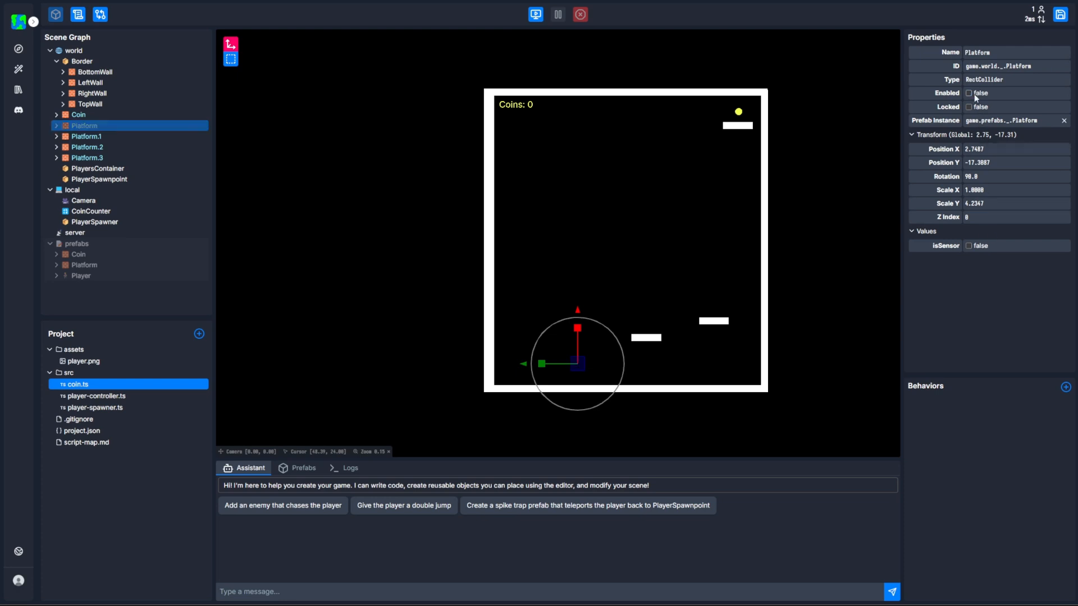
{"action": "left_click", "coordinate": [975, 93]}
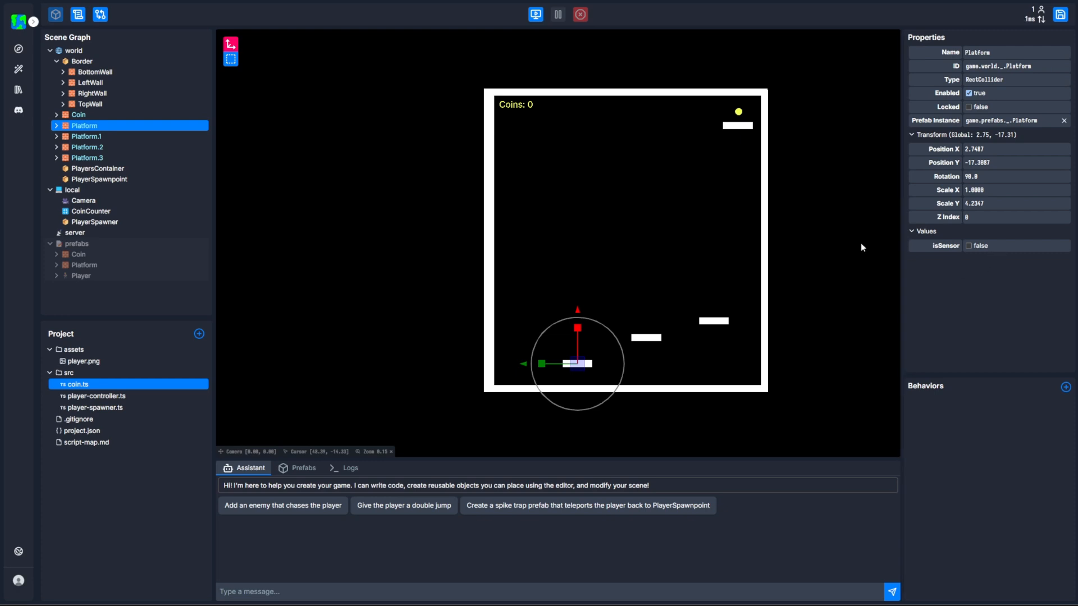
Expand the world's Platform and try out colors on its ColoredSquare, ending back on white.
{"action": "scroll", "coordinate": [543, 342], "scroll_direction": "up", "scroll_amount": 2}
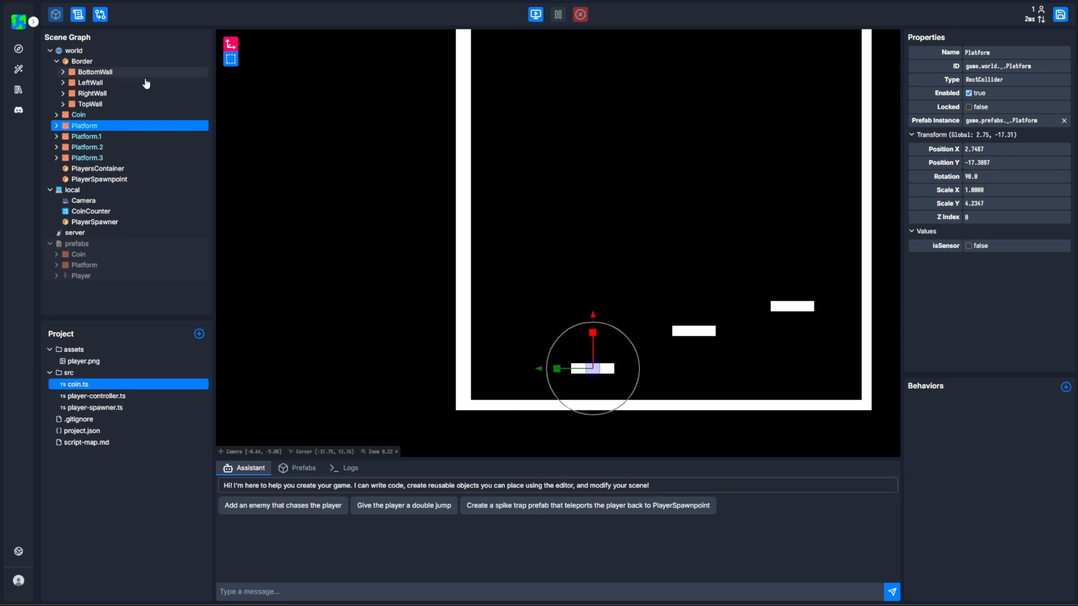
{"action": "left_click", "coordinate": [57, 127]}
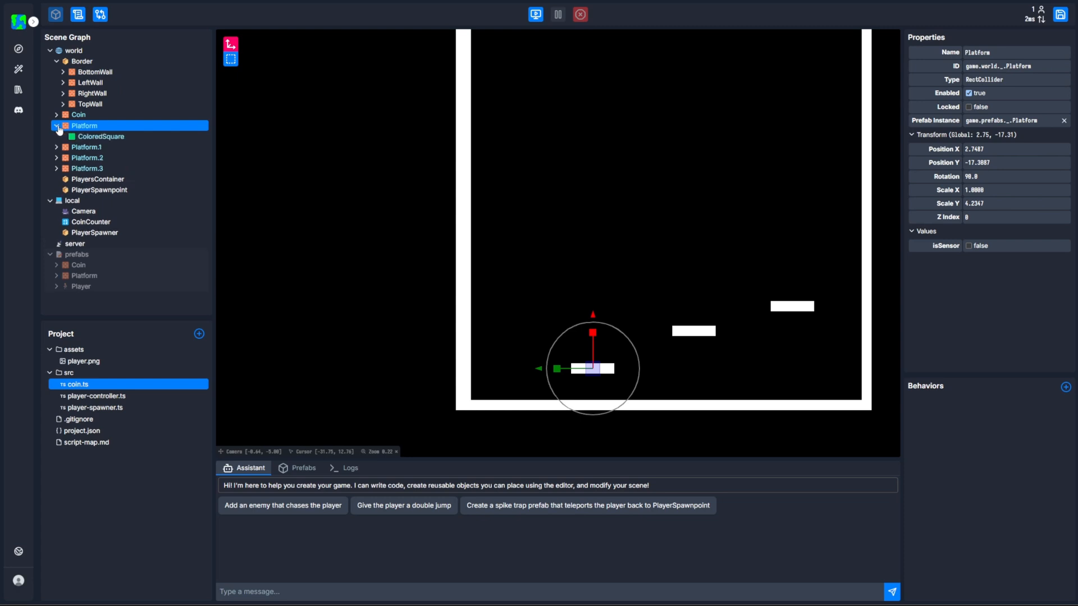
{"action": "left_click", "coordinate": [86, 139]}
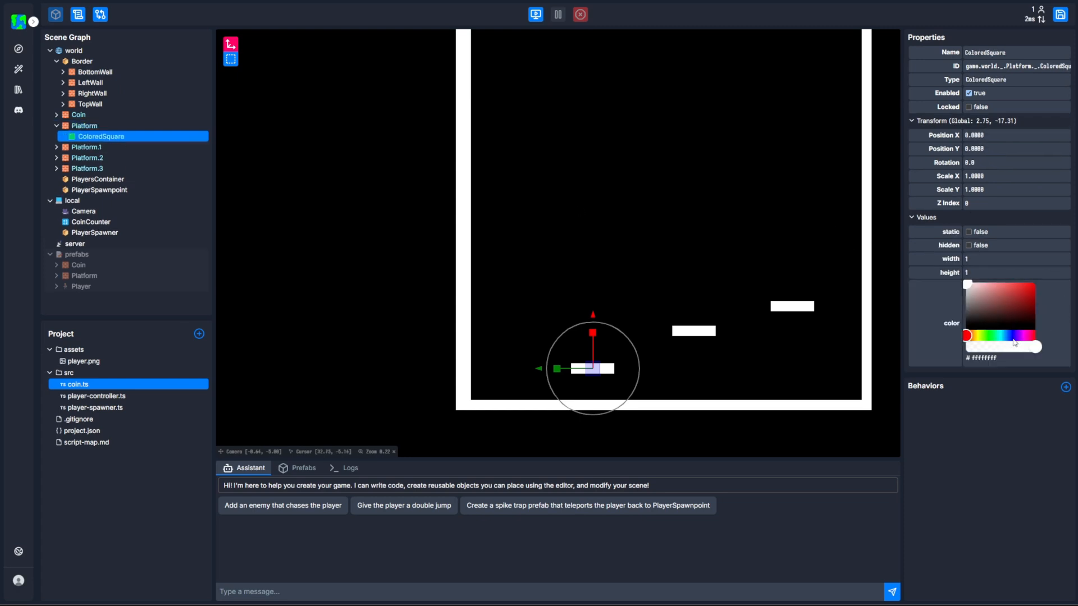
{"action": "left_click_drag", "start_coordinate": [1018, 298], "coordinate": [948, 286]}
Inspect the Platform and Player prefabs, enlarging the Behaviors area to view the PlayerController values.
{"action": "left_click", "coordinate": [125, 276]}
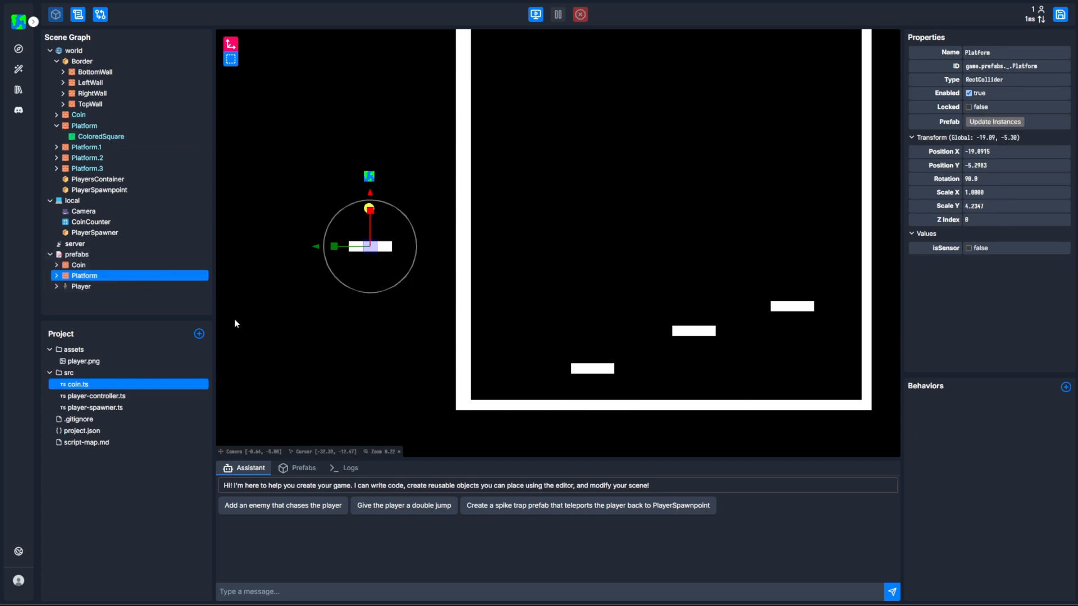
{"action": "left_click", "coordinate": [125, 289]}
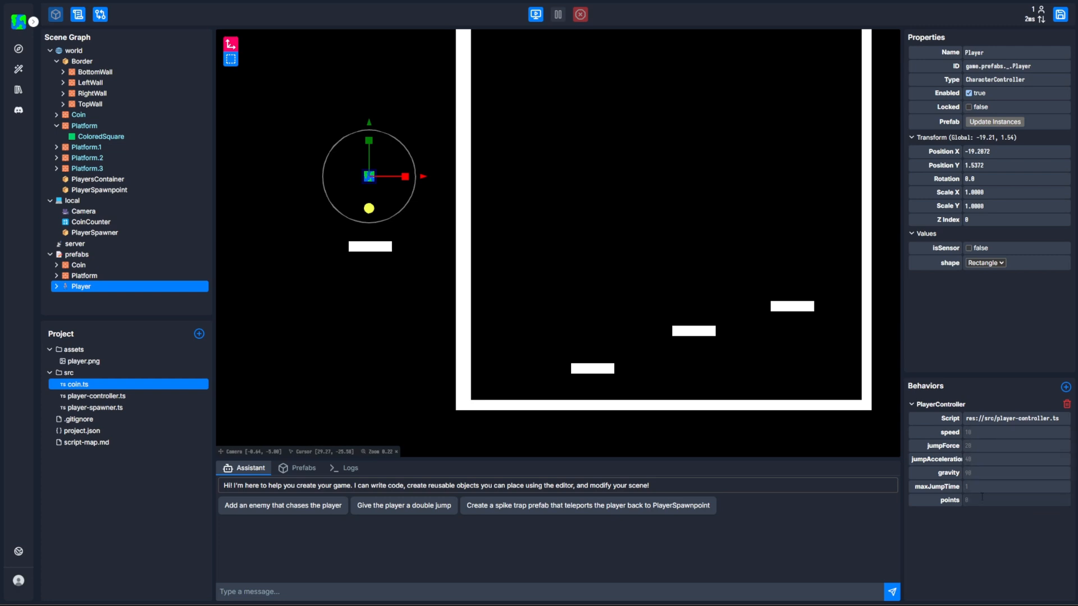
{"action": "left_click_drag", "start_coordinate": [981, 375], "coordinate": [981, 344]}
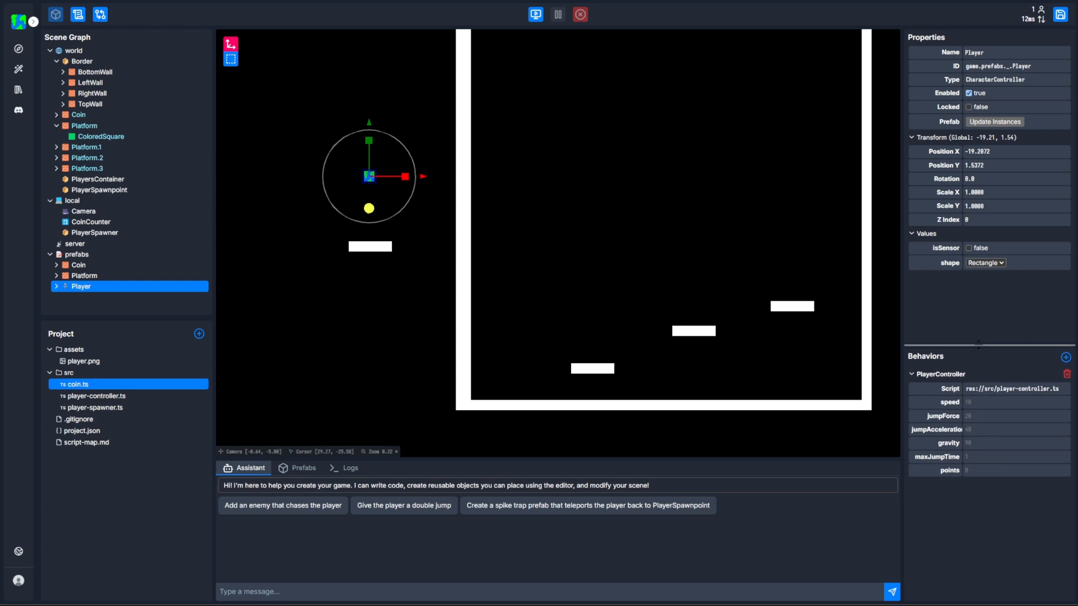
{"action": "left_click", "coordinate": [585, 292]}
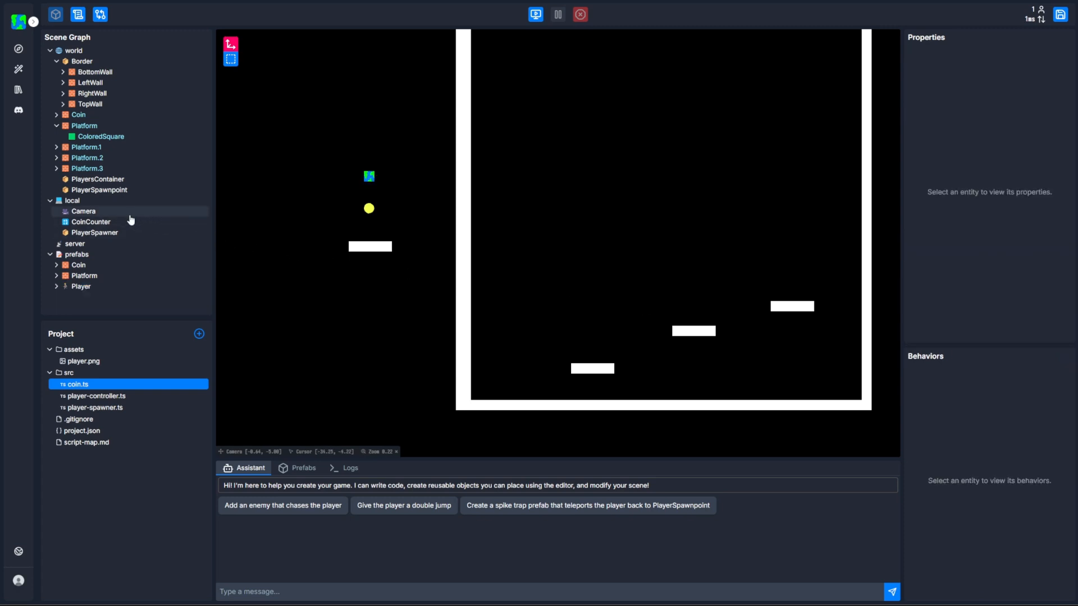
Widen the Platform prefab in the viewport to a Scale Y of about 5.27.
{"action": "left_click", "coordinate": [85, 254]}
{"action": "scroll", "coordinate": [327, 268], "scroll_direction": "up", "scroll_amount": 3}
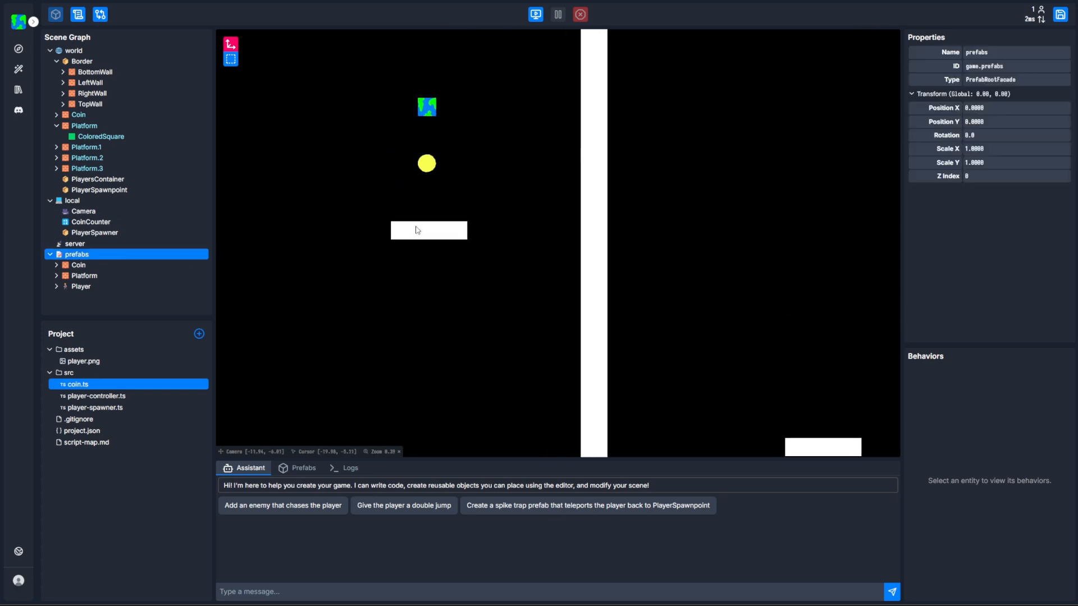
{"action": "left_click", "coordinate": [422, 229]}
{"action": "scroll", "coordinate": [450, 279], "scroll_direction": "down", "scroll_amount": 3}
{"action": "left_click_drag", "start_coordinate": [568, 322], "coordinate": [389, 385]}
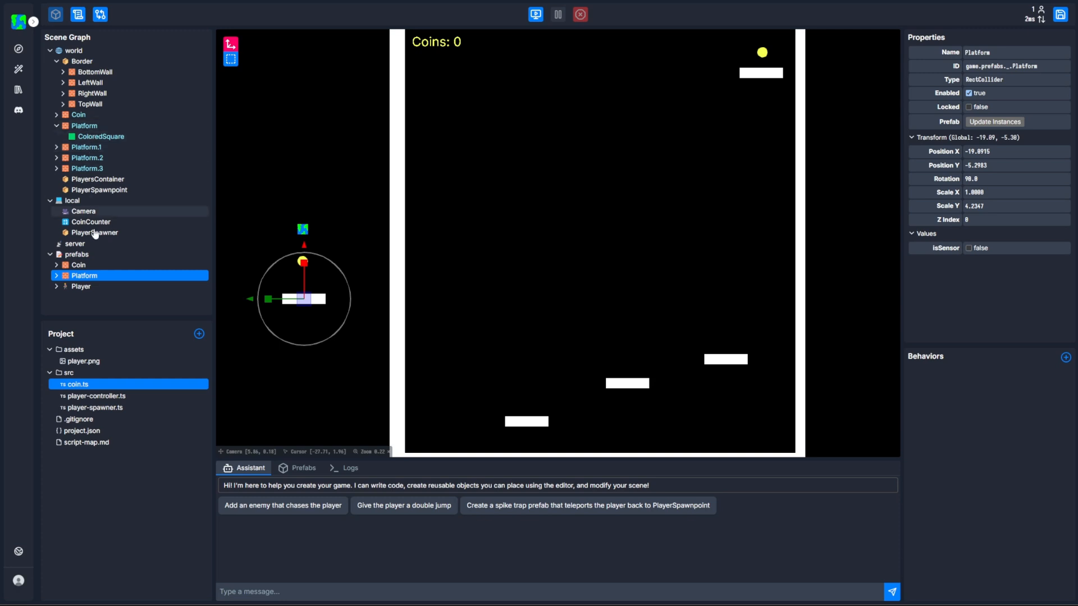
{"action": "scroll", "coordinate": [310, 298], "scroll_direction": "up", "scroll_amount": 3}
{"action": "left_click_drag", "start_coordinate": [319, 287], "coordinate": [311, 287]}
Set the color of the ColoredSquare inside the Platform prefab to blue #0024ff.
{"action": "left_click", "coordinate": [56, 276]}
{"action": "left_click", "coordinate": [81, 287]}
{"action": "scroll", "coordinate": [990, 279], "scroll_direction": "down", "scroll_amount": 1}
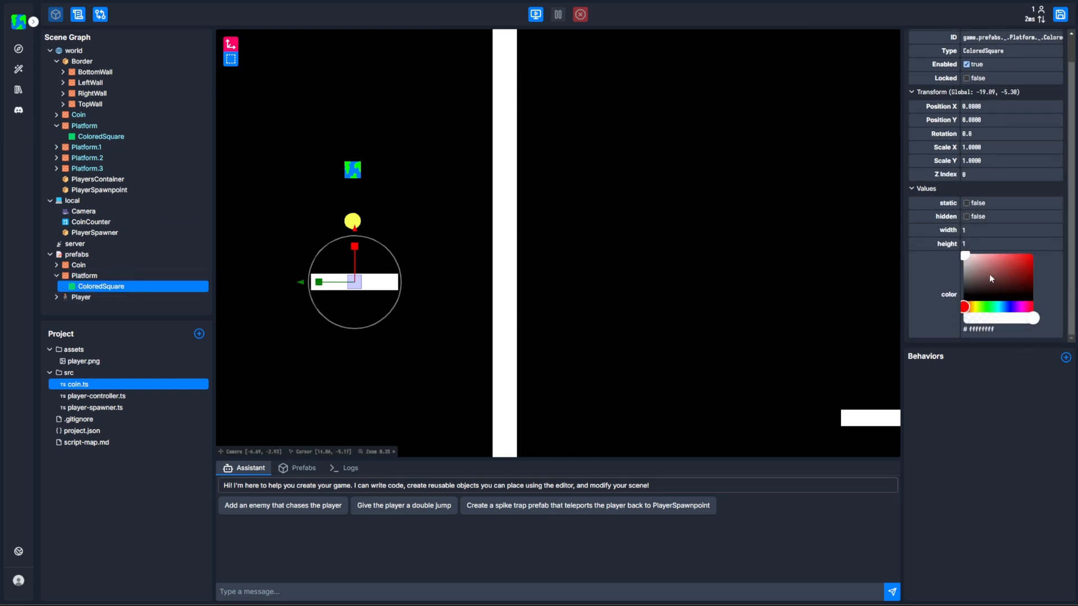
{"action": "left_click", "coordinate": [1003, 306]}
{"action": "left_click_drag", "start_coordinate": [1014, 275], "coordinate": [1033, 255]}
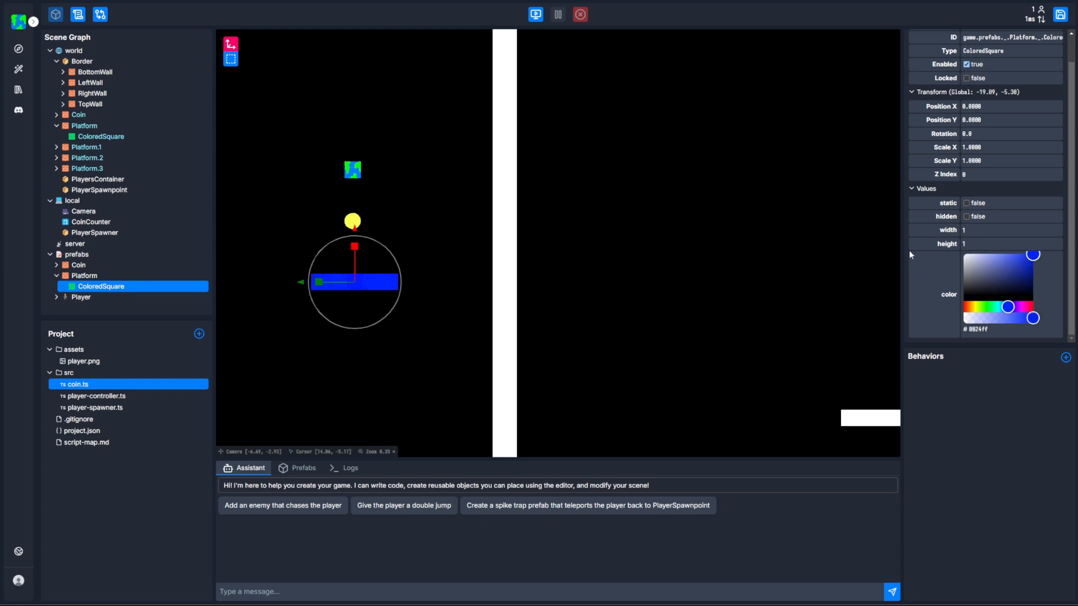
Update all world instances of the Platform prefab with its new size and color.
{"action": "scroll", "coordinate": [557, 273], "scroll_direction": "down", "scroll_amount": 3}
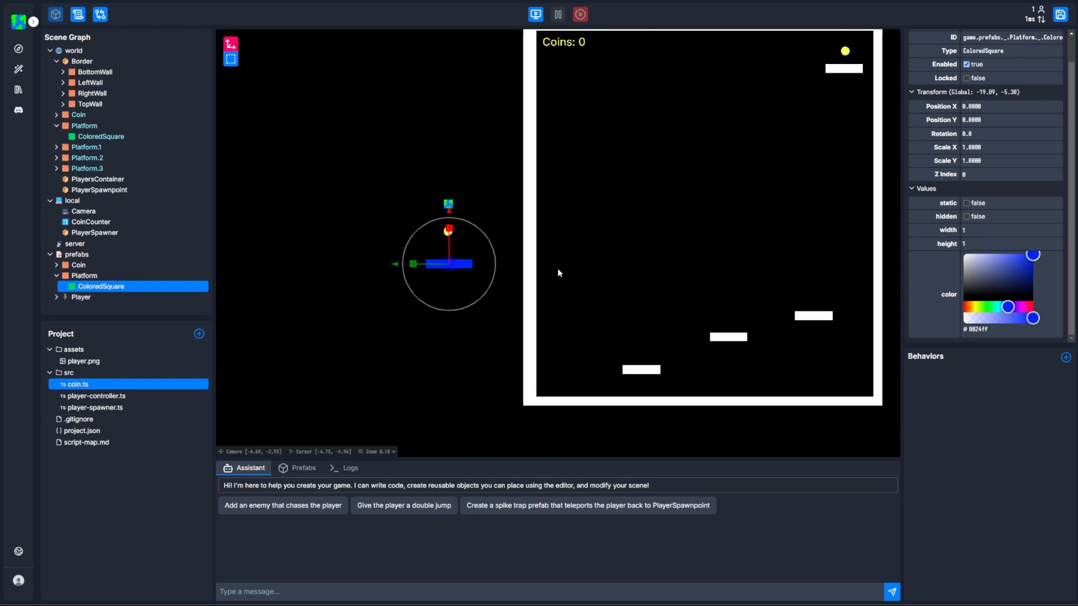
{"action": "left_click", "coordinate": [112, 277]}
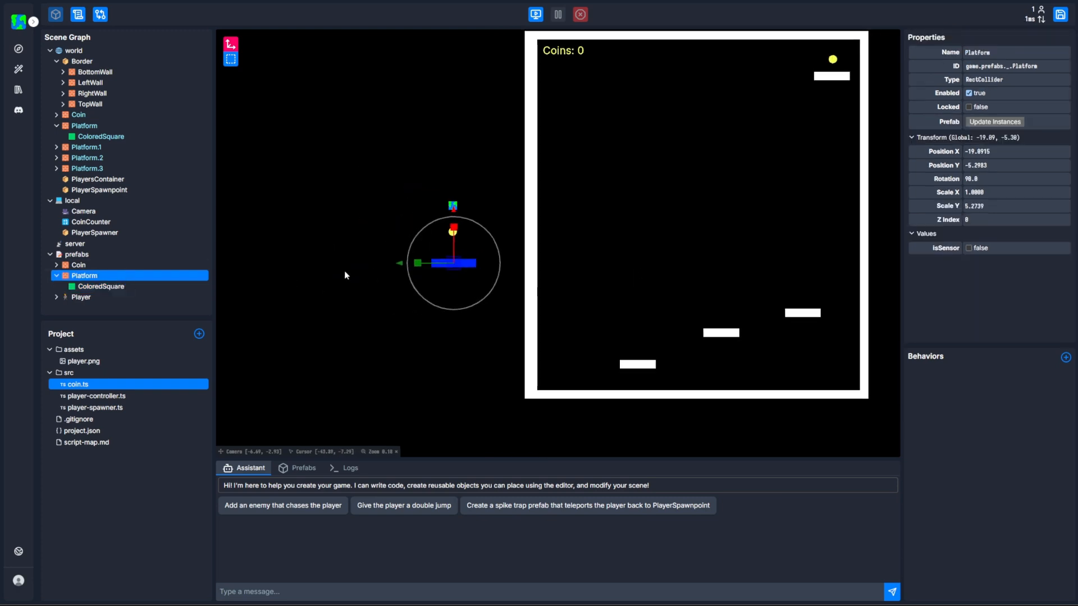
{"action": "left_click", "coordinate": [1010, 125]}
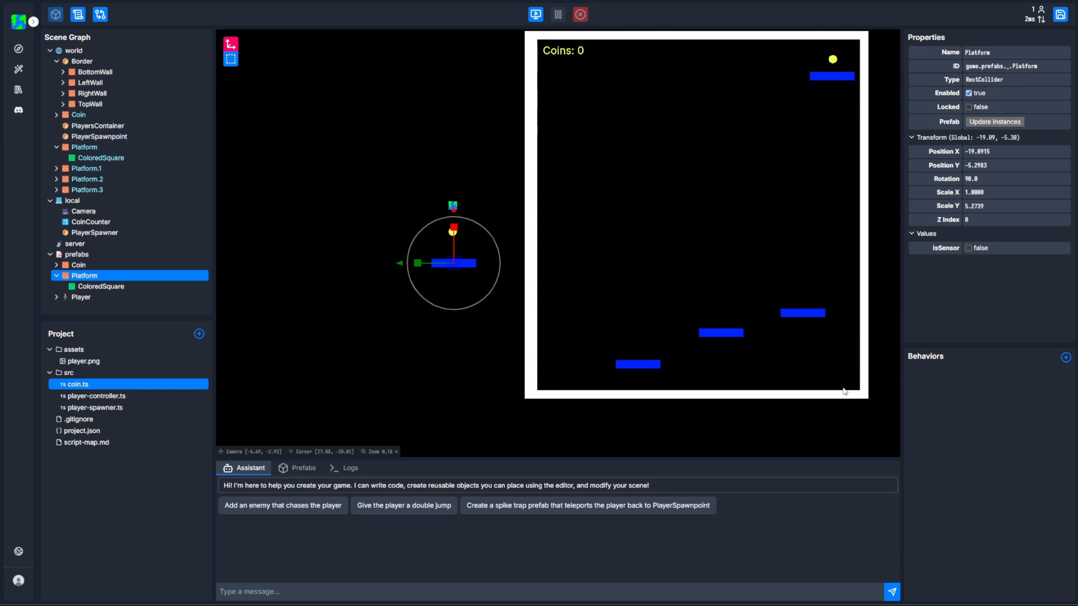
{"action": "left_click_drag", "start_coordinate": [855, 190], "coordinate": [801, 214]}
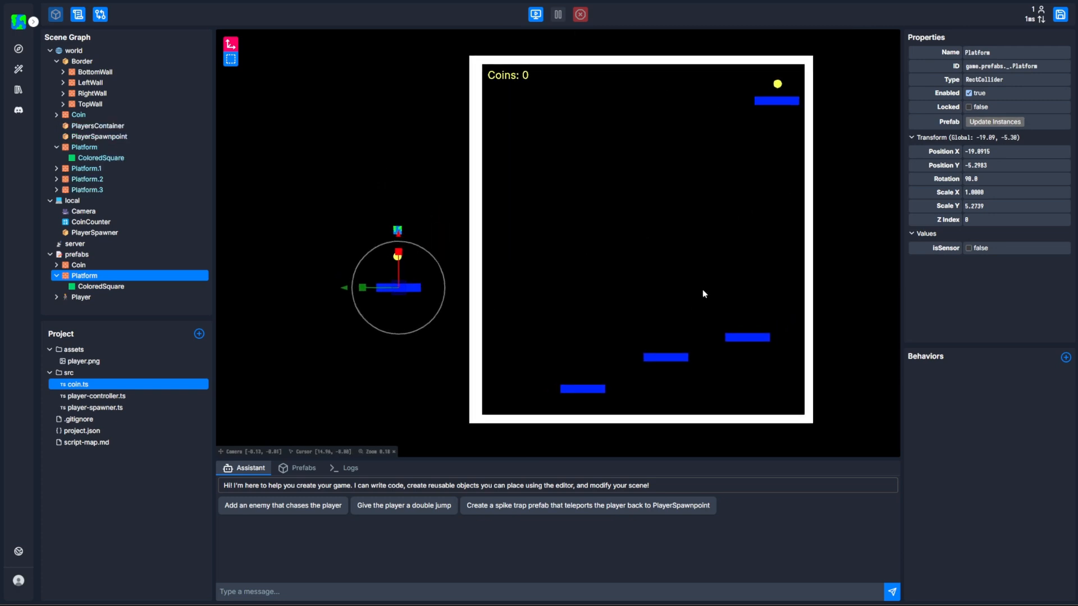
Play-test the game by moving and jumping the player across the widened blue platforms, and stop the run.
{"action": "left_click", "coordinate": [580, 171]}
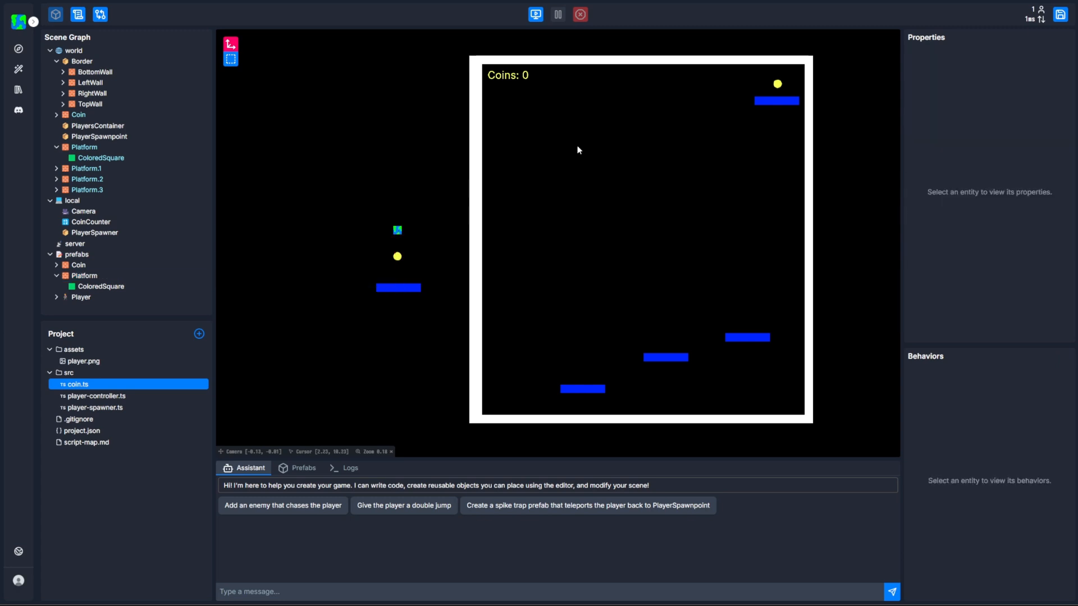
{"action": "left_click", "coordinate": [535, 16]}
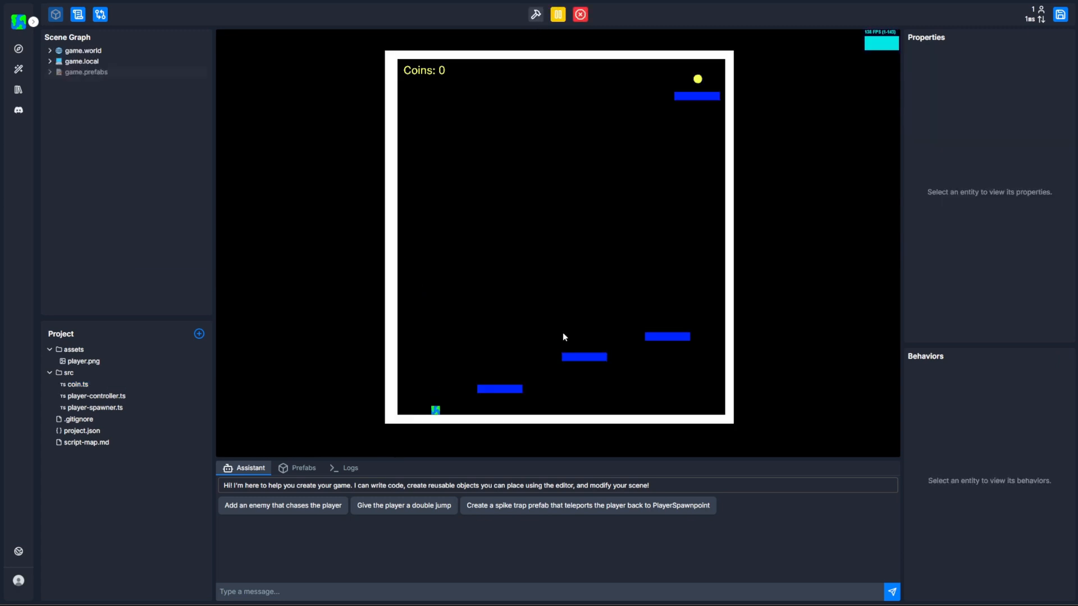
{"action": "key", "text": "d"}
{"action": "key", "text": "space"}
{"action": "key", "text": "d"}
{"action": "key", "text": "space"}
{"action": "key", "text": "a"}
{"action": "key", "text": "space"}
{"action": "key", "text": "space"}
{"action": "key", "text": "a"}
{"action": "key", "text": "d"}
{"action": "key", "text": "a"}
{"action": "key", "text": "d"}
{"action": "key", "text": "a"}
{"action": "key", "text": "space"}
{"action": "key", "text": "d"}
{"action": "key", "text": "d"}
{"action": "key", "text": "space"}
{"action": "left_click", "coordinate": [581, 15]}
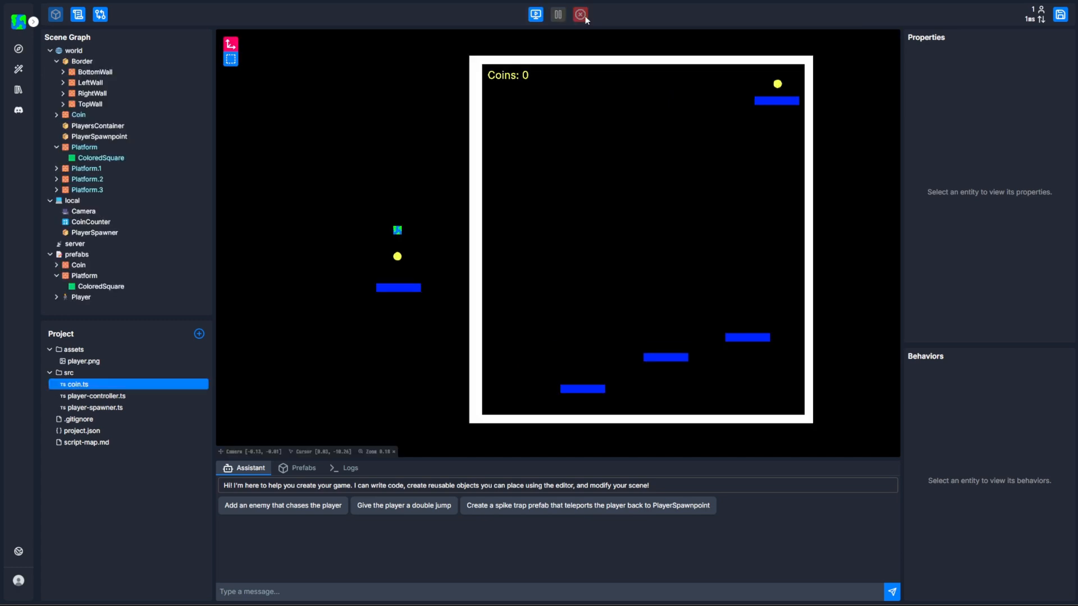
Browse the prefab library, selecting the Platform, Coin and Player prefabs to view their properties.
{"action": "left_click", "coordinate": [312, 472]}
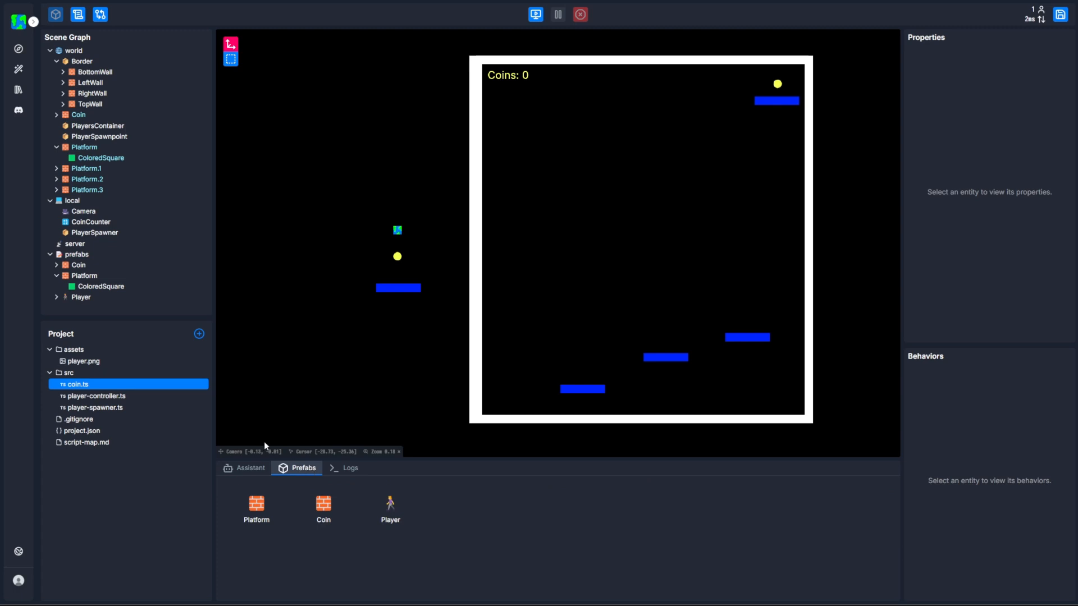
{"action": "left_click", "coordinate": [257, 508]}
{"action": "left_click", "coordinate": [323, 508]}
{"action": "left_click", "coordinate": [390, 508]}
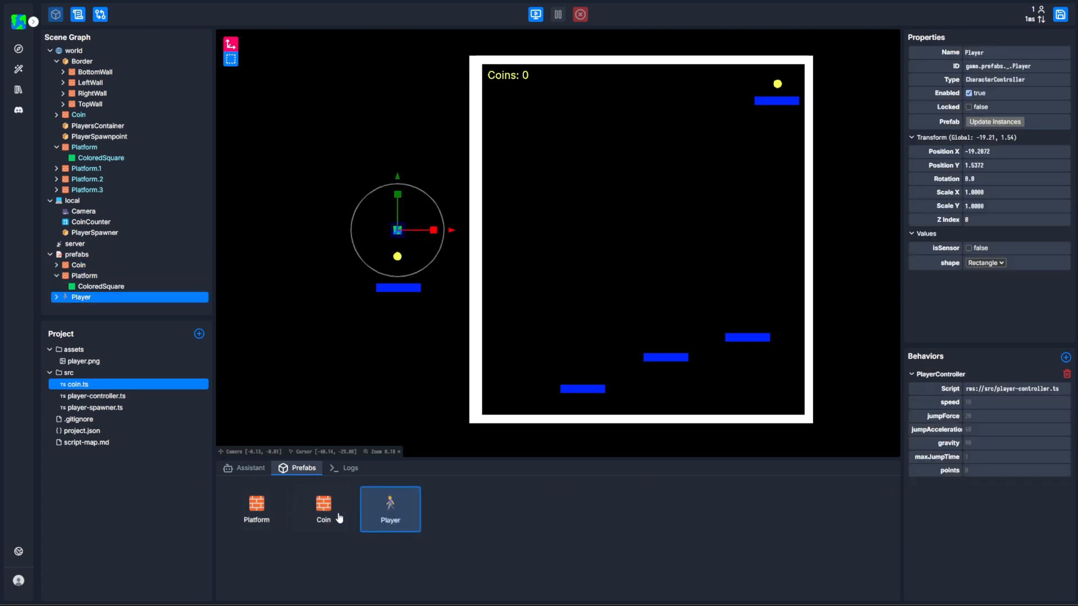
{"action": "left_click", "coordinate": [266, 510]}
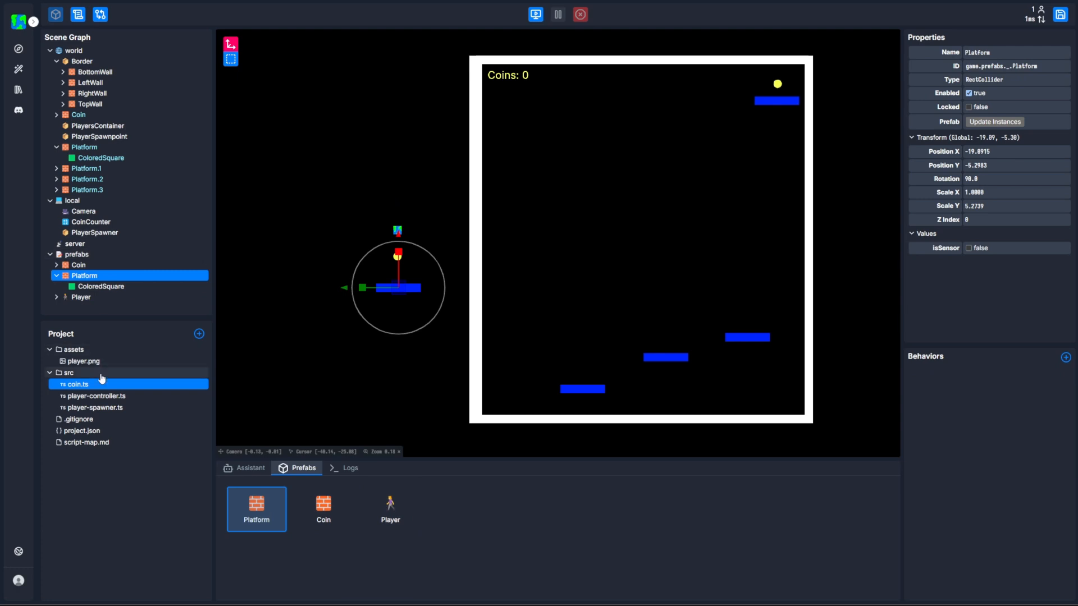
Place eight more Platform prefab instances in the world as a climbable path to the coin, nudging the last one to Position X of about 3.99.
{"action": "left_click", "coordinate": [376, 362]}
{"action": "scroll", "coordinate": [547, 270], "scroll_direction": "right", "scroll_amount": 5}
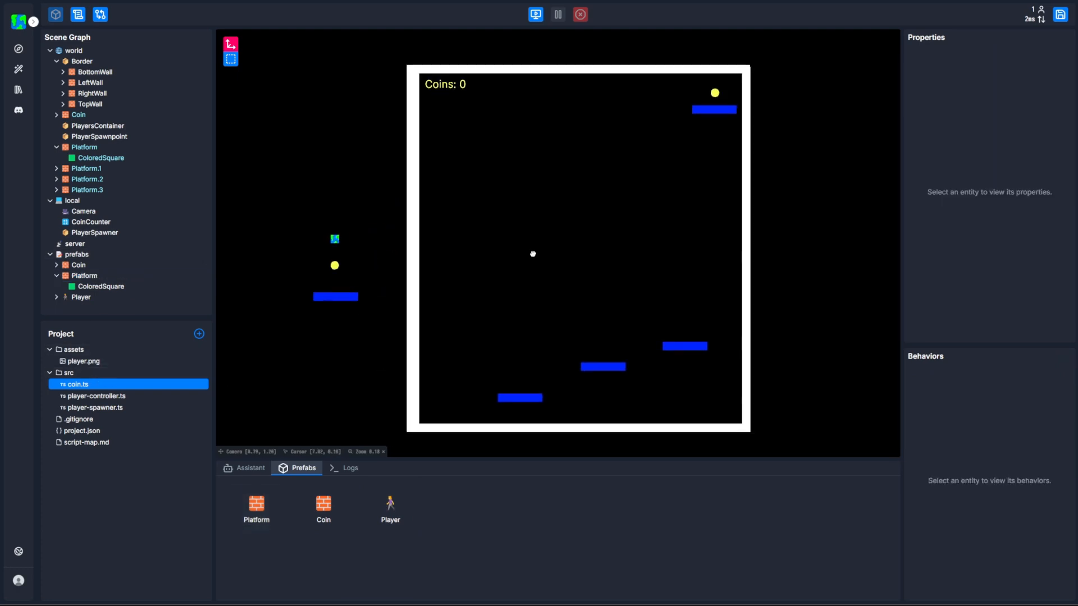
{"action": "left_click_drag", "start_coordinate": [262, 514], "coordinate": [562, 323]}
{"action": "left_click_drag", "start_coordinate": [251, 508], "coordinate": [498, 302]}
{"action": "left_click_drag", "start_coordinate": [264, 515], "coordinate": [417, 279]}
{"action": "left_click_drag", "start_coordinate": [270, 508], "coordinate": [507, 238]}
{"action": "left_click_drag", "start_coordinate": [265, 512], "coordinate": [567, 203]}
{"action": "left_click_drag", "start_coordinate": [272, 508], "coordinate": [636, 145]}
{"action": "left_click_drag", "start_coordinate": [264, 505], "coordinate": [471, 253]}
{"action": "left_click", "coordinate": [470, 259]}
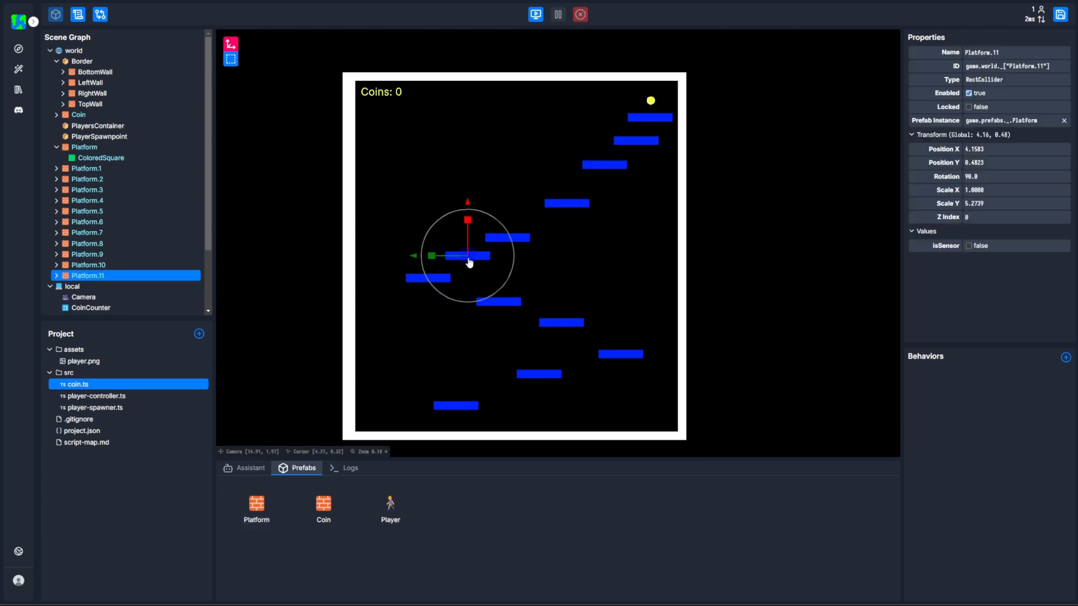
{"action": "left_click_drag", "start_coordinate": [470, 260], "coordinate": [469, 259]}
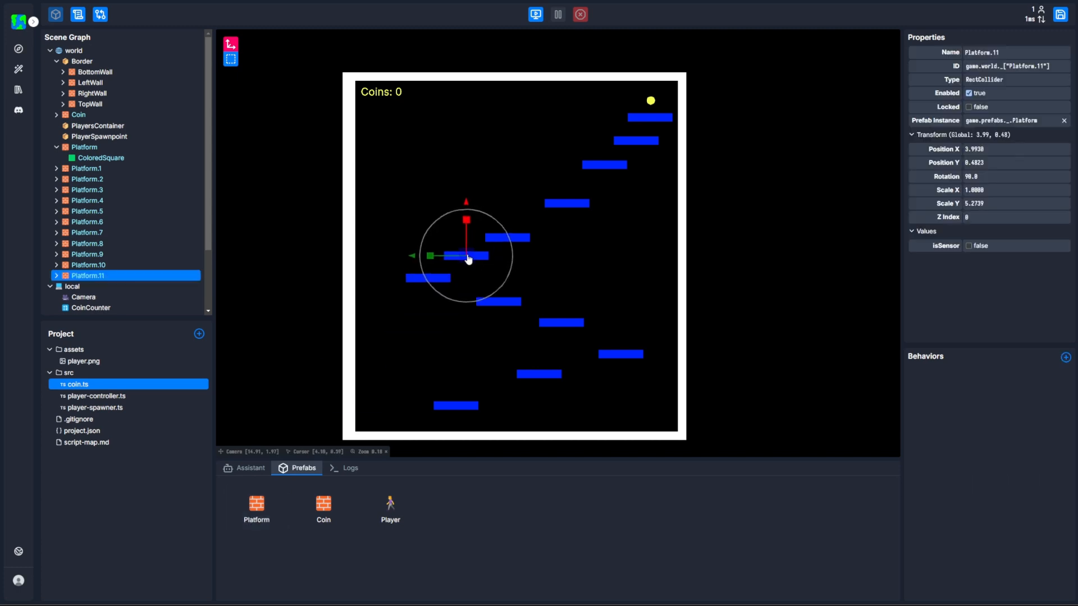
{"action": "left_click", "coordinate": [540, 257]}
Play-test the level by climbing the new platform path towards the coin, and stop the run.
{"action": "left_click", "coordinate": [541, 22]}
{"action": "key", "text": "d"}
{"action": "key", "text": "space"}
{"action": "key", "text": "space"}
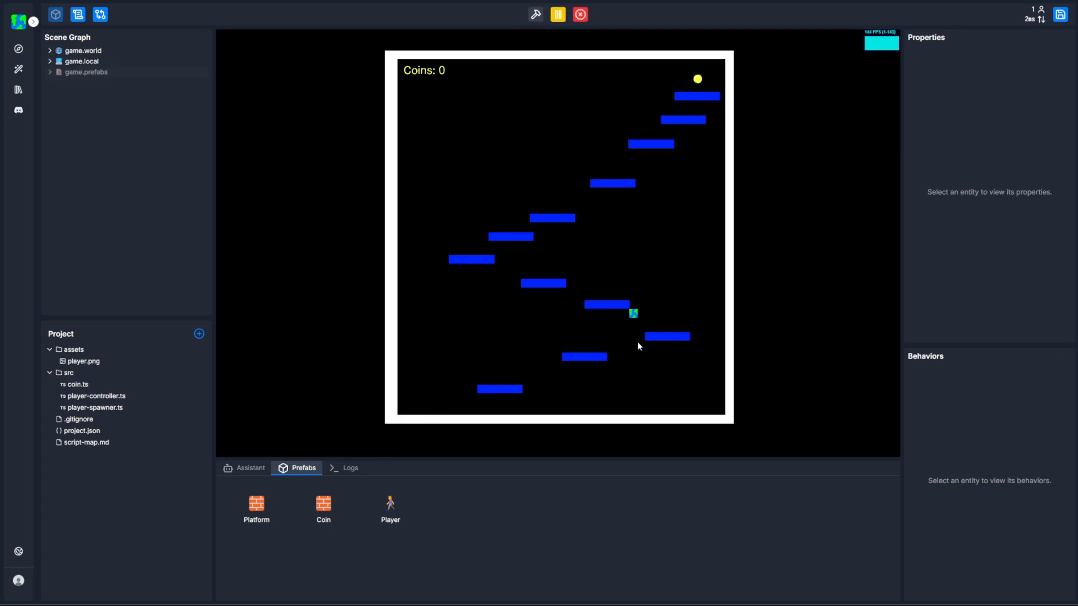
{"action": "key", "text": "a"}
{"action": "key", "text": "space"}
{"action": "key", "text": "a"}
{"action": "key", "text": "space"}
{"action": "key", "text": "a"}
{"action": "key", "text": "space"}
{"action": "key", "text": "d"}
{"action": "key", "text": "space"}
{"action": "key", "text": "space"}
{"action": "key", "text": "space"}
{"action": "key", "text": "space"}
{"action": "key", "text": "space"}
{"action": "key", "text": "space"}
{"action": "key", "text": "d"}
{"action": "left_click", "coordinate": [580, 14]}
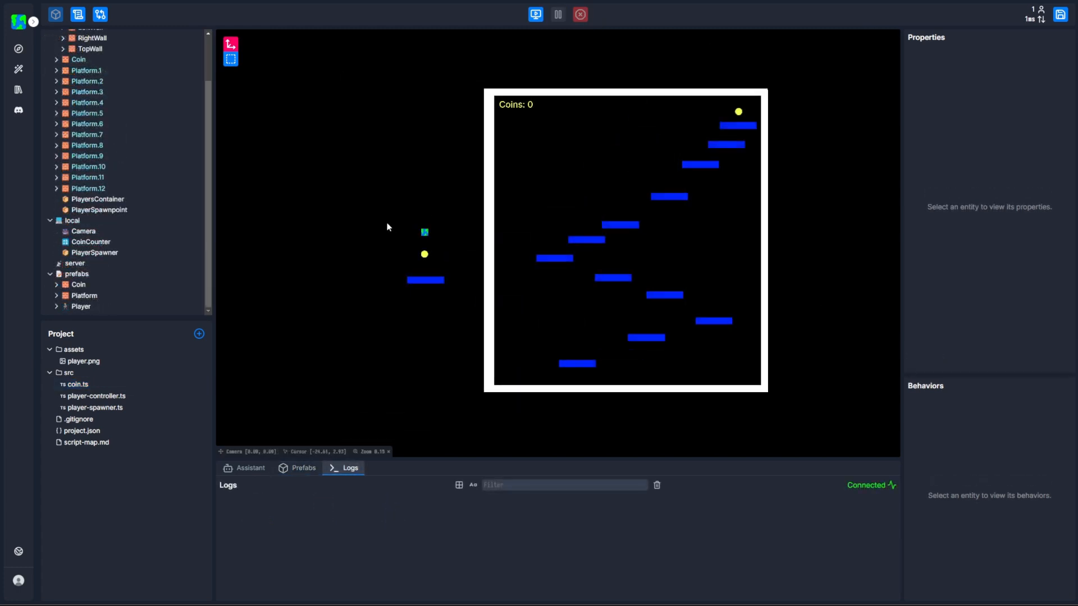
View the Player prefab's PlayerController values in a widened properties area, and play-test its default movement and jump.
{"action": "left_click", "coordinate": [87, 306]}
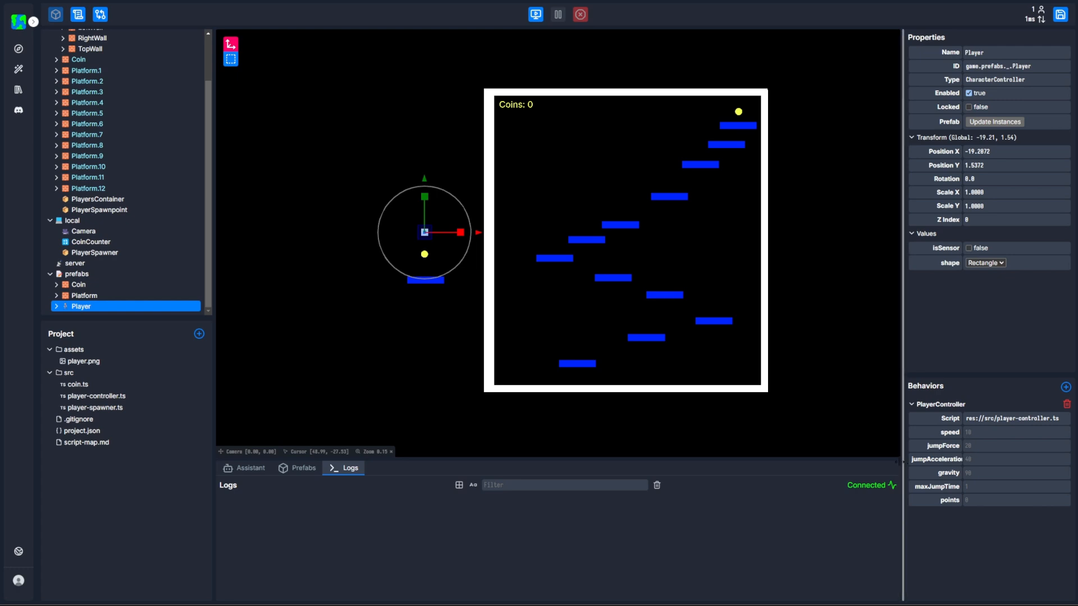
{"action": "left_click_drag", "start_coordinate": [902, 471], "coordinate": [844, 451]}
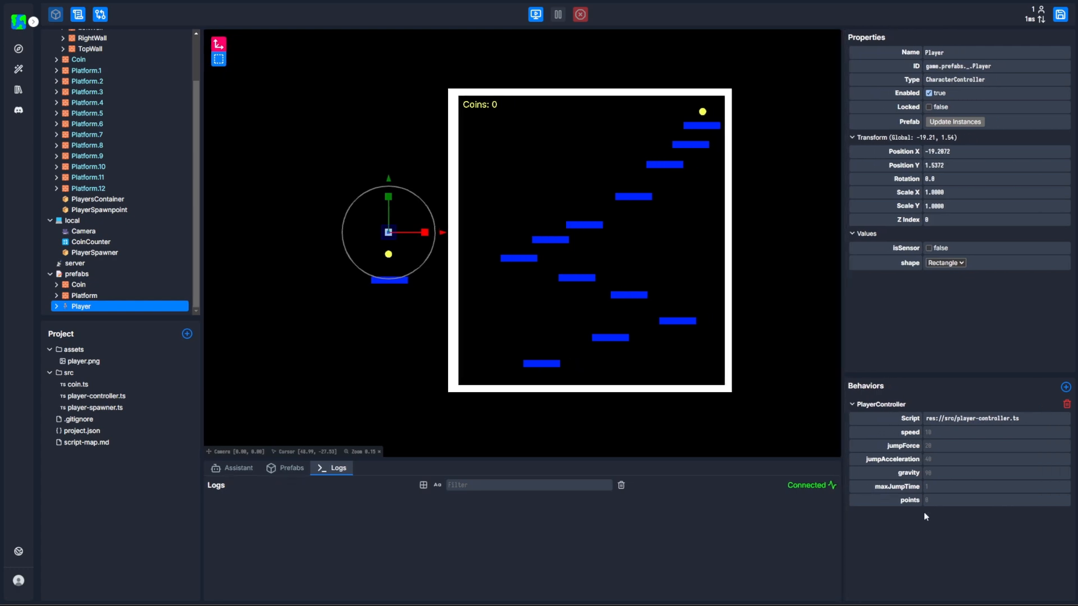
{"action": "left_click", "coordinate": [536, 14]}
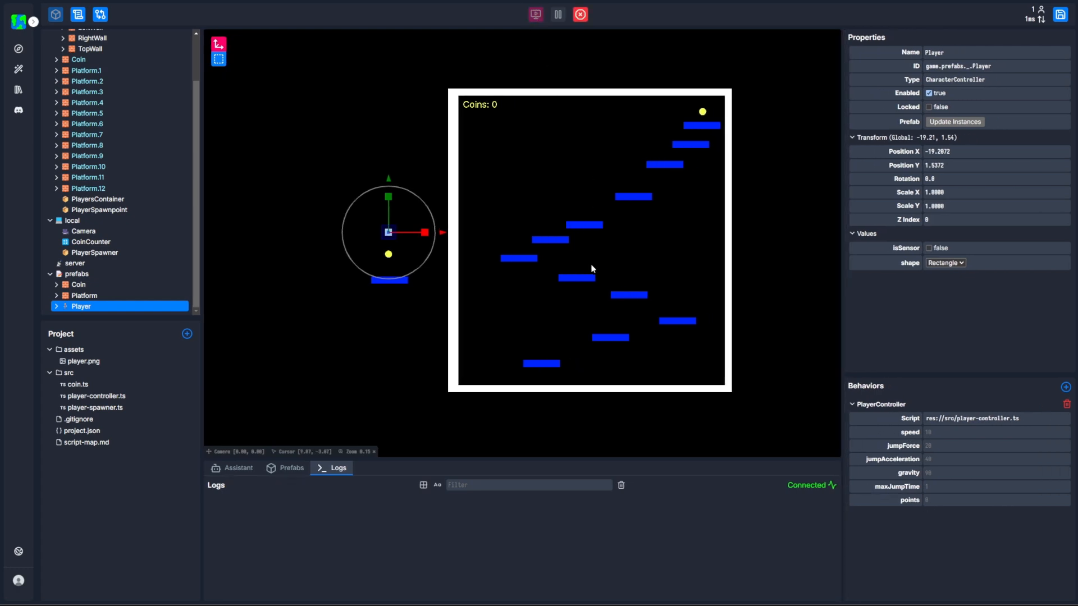
{"action": "key", "text": "d"}
{"action": "key", "text": "a"}
{"action": "key", "text": "space"}
{"action": "key", "text": "d"}
{"action": "key", "text": "a"}
{"action": "key", "text": "space"}
{"action": "key", "text": "d"}
{"action": "key", "text": "space"}
{"action": "key", "text": "a"}
{"action": "key", "text": "space"}
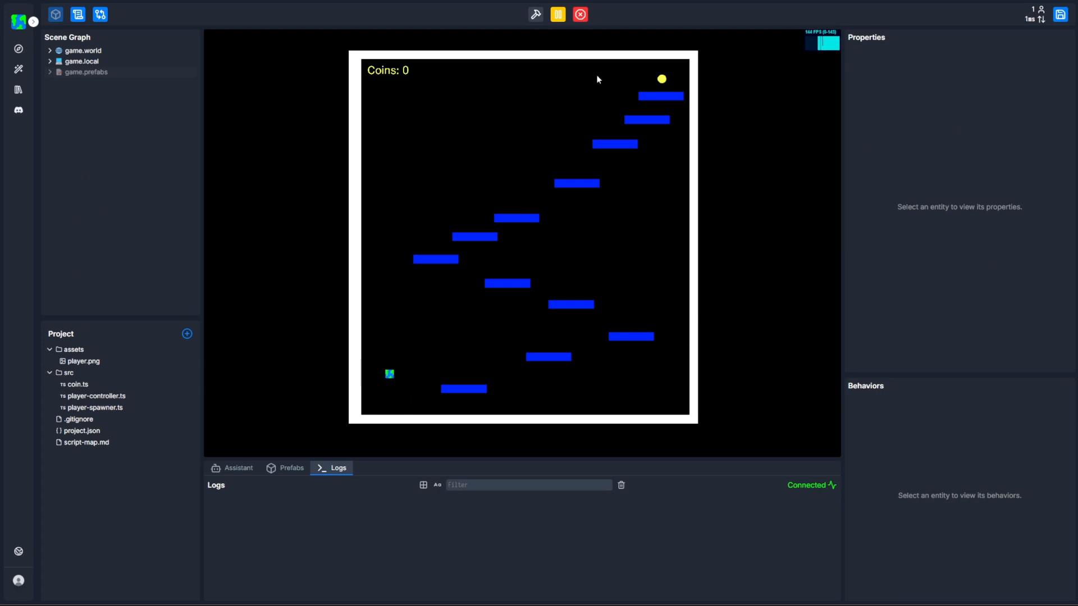
{"action": "left_click", "coordinate": [581, 15]}
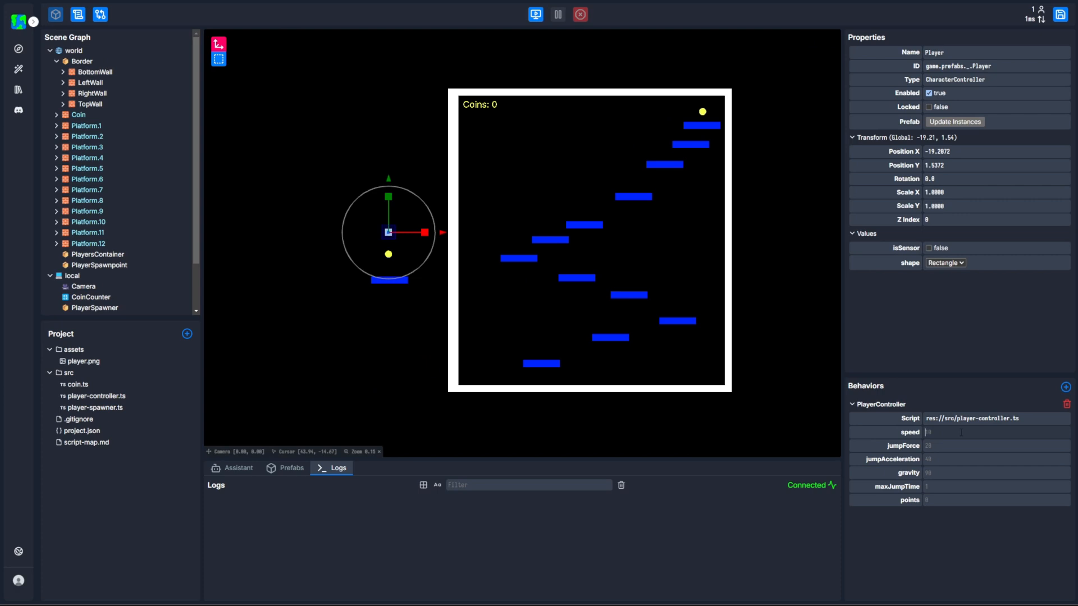
Play-test the Player prefab with PlayerController speed 40 and jumpForce 50, and clear both values.
{"action": "type", "text": "40"}
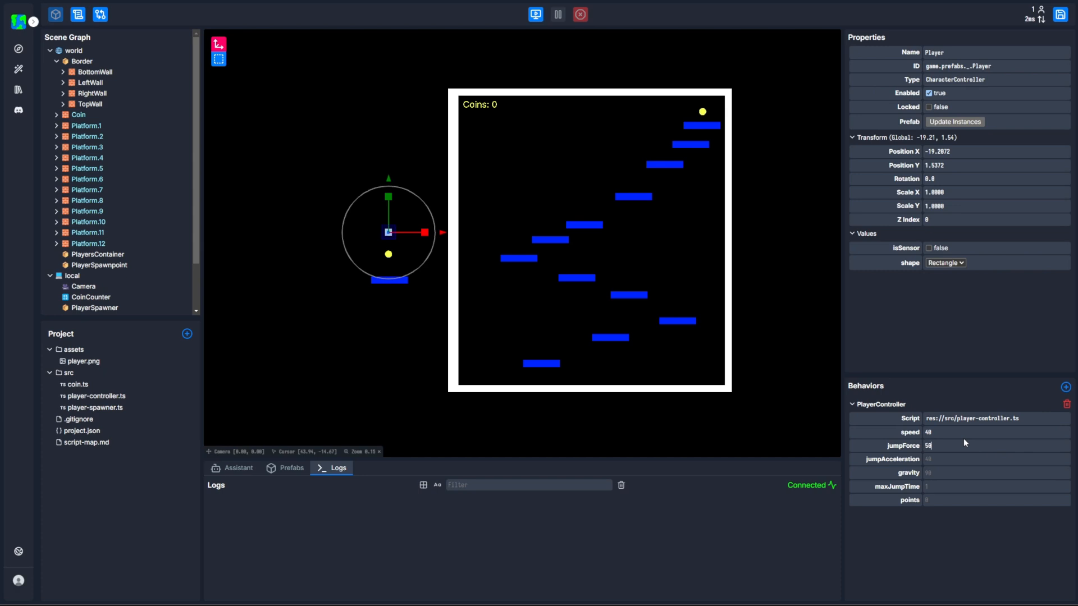
{"action": "left_click", "coordinate": [535, 14]}
{"action": "key", "text": "d"}
{"action": "key", "text": "a"}
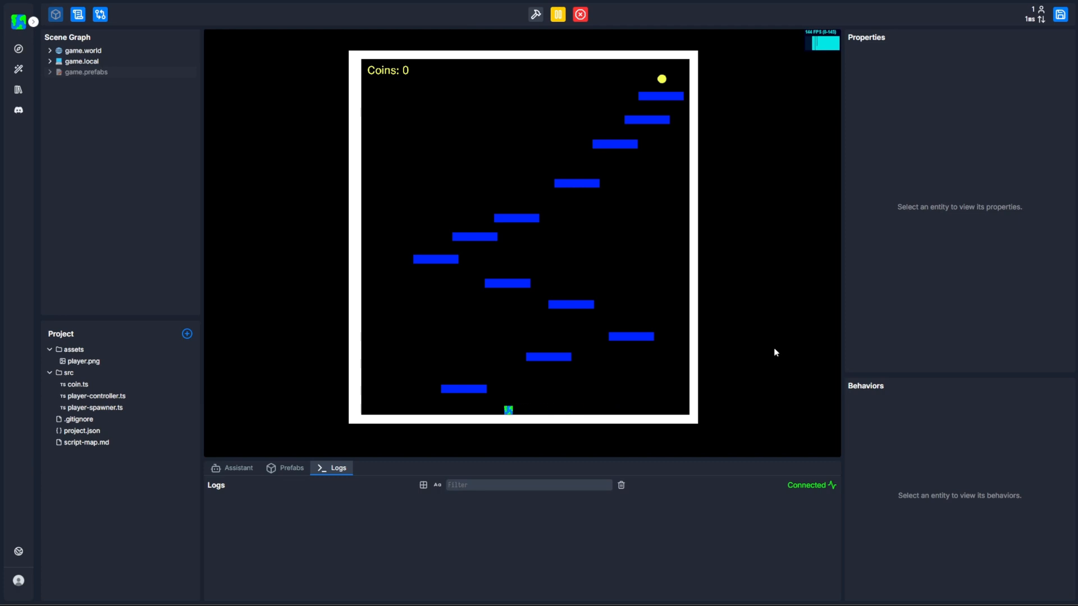
{"action": "key", "text": "space"}
{"action": "key", "text": "d"}
{"action": "key", "text": "a"}
{"action": "left_click", "coordinate": [580, 16]}
{"action": "key", "text": "BackSpace"}
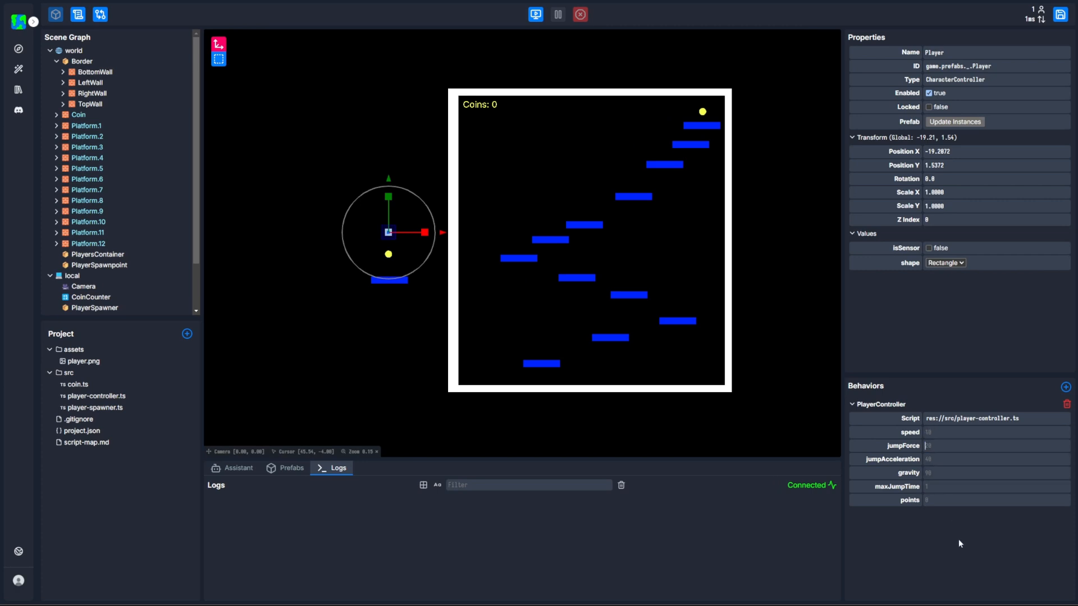
{"action": "left_click", "coordinate": [945, 420]}
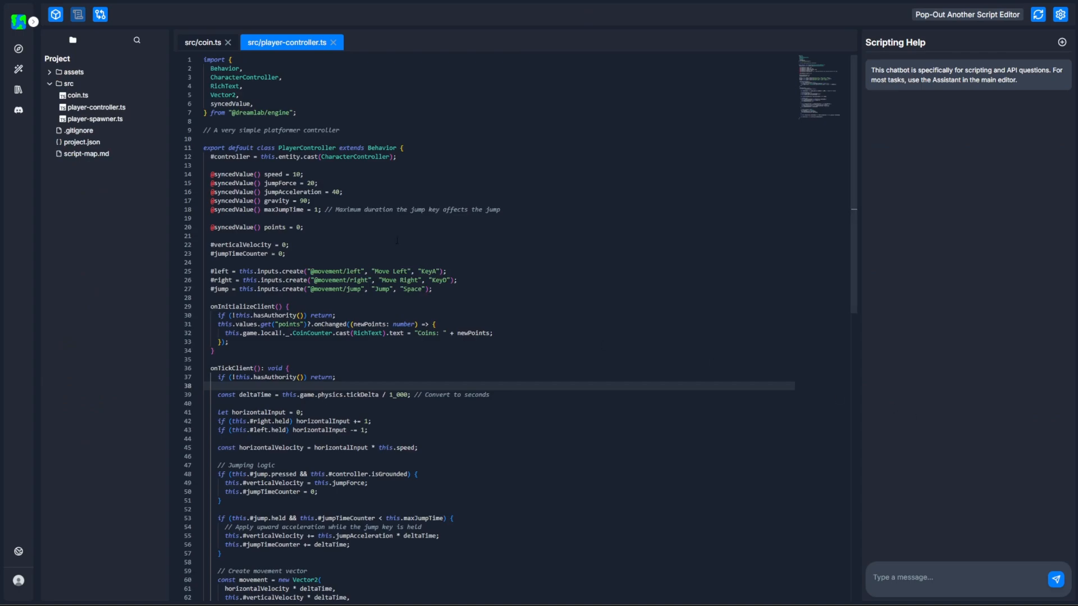
{"action": "left_click", "coordinate": [271, 174]}
{"action": "left_click", "coordinate": [272, 184]}
{"action": "left_click", "coordinate": [273, 192]}
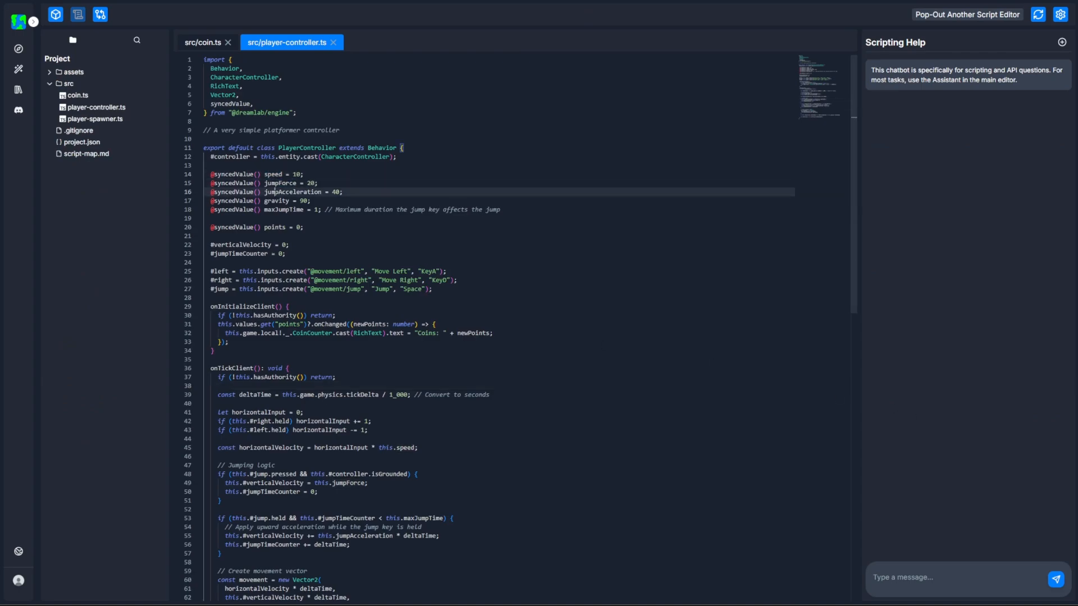
{"action": "left_click", "coordinate": [272, 201]}
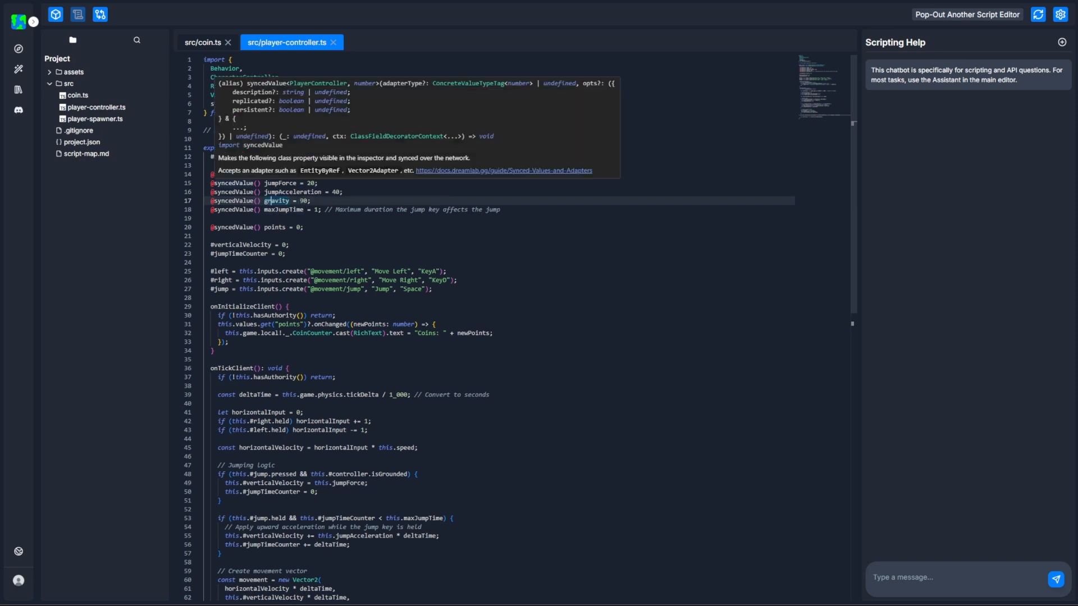
{"action": "left_click", "coordinate": [315, 228]}
{"action": "left_click_drag", "start_coordinate": [260, 174], "coordinate": [211, 174]}
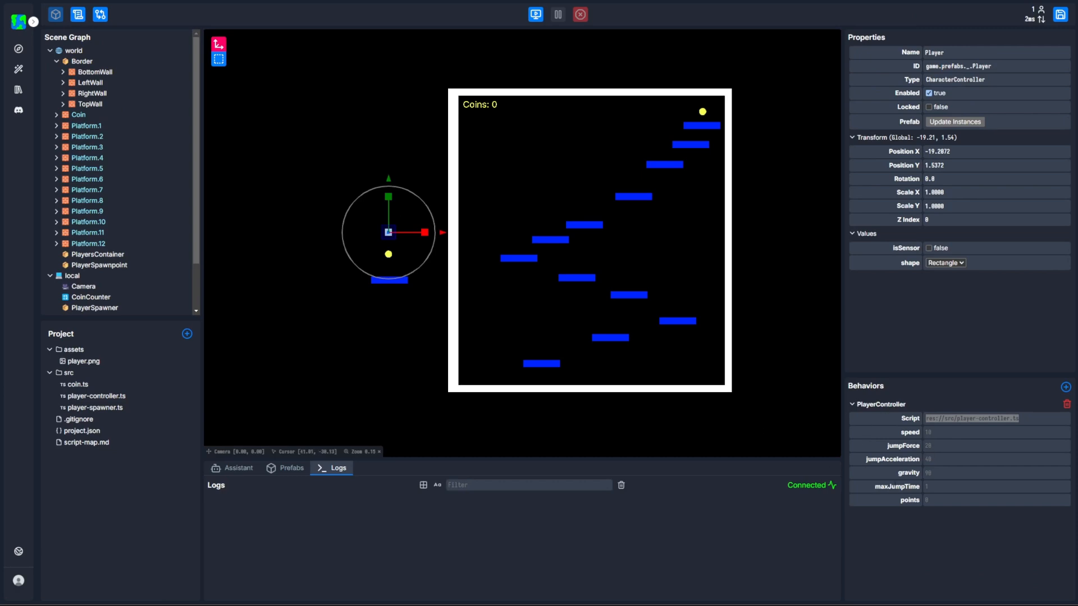
{"action": "left_click", "coordinate": [79, 15]}
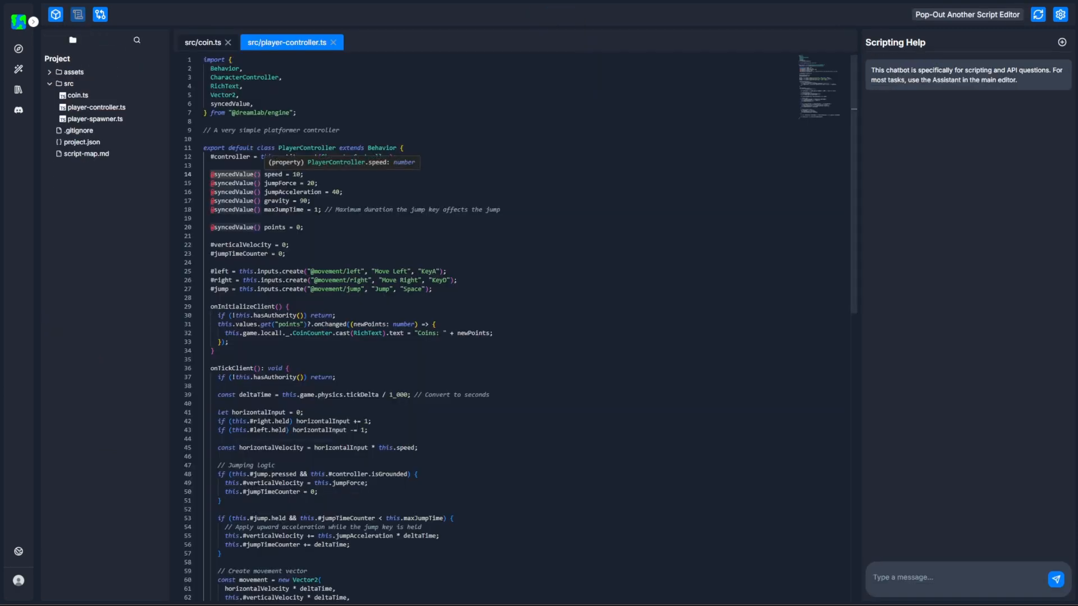
{"action": "left_click", "coordinate": [56, 14]}
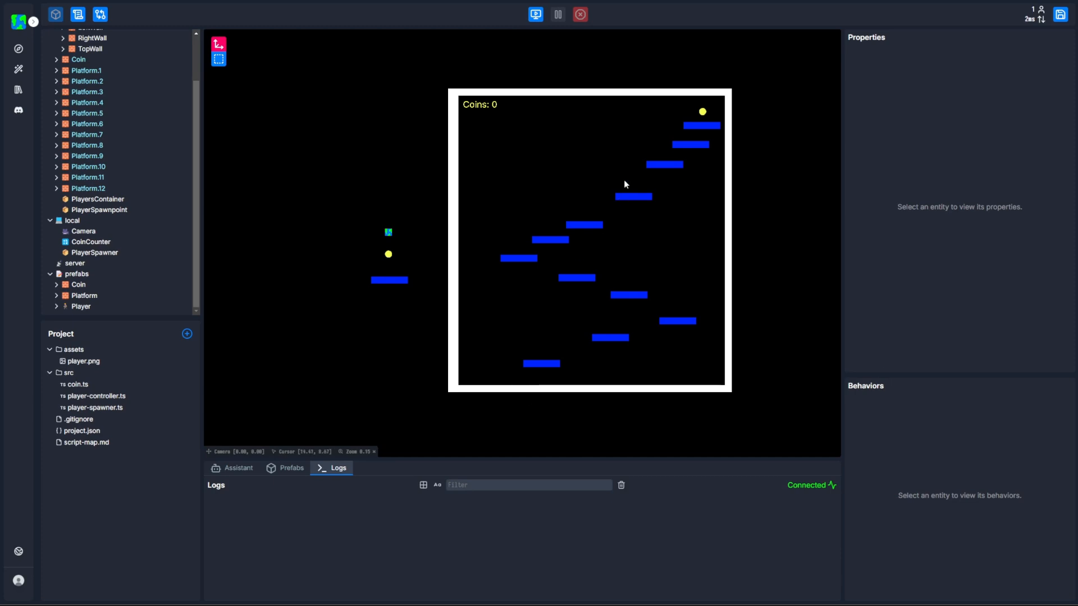
Inspect the position of the PlayerSpawnpoint entity in the world, and deselect it.
{"action": "left_click", "coordinate": [101, 211]}
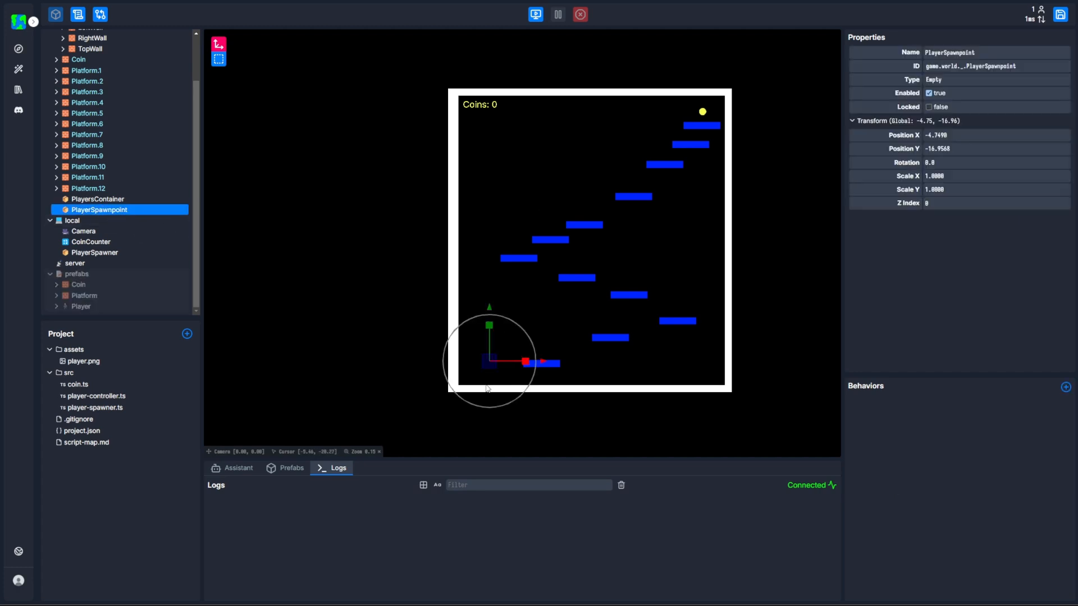
{"action": "left_click", "coordinate": [397, 334]}
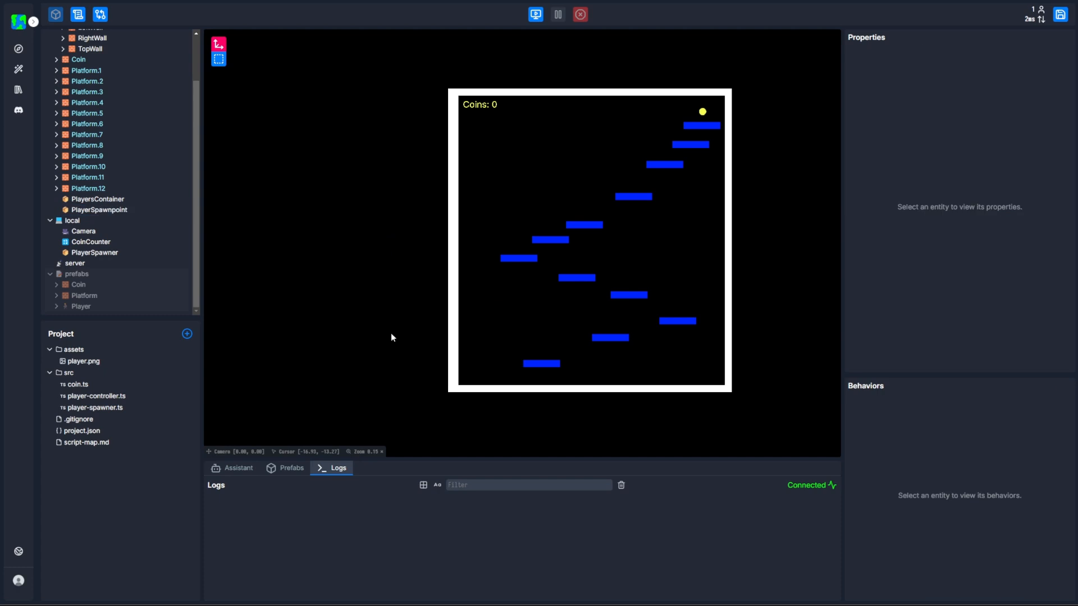
Create a Collider entity named Obstacle under prefabs, placing it beside the existing prefabs.
{"action": "left_click", "coordinate": [114, 277]}
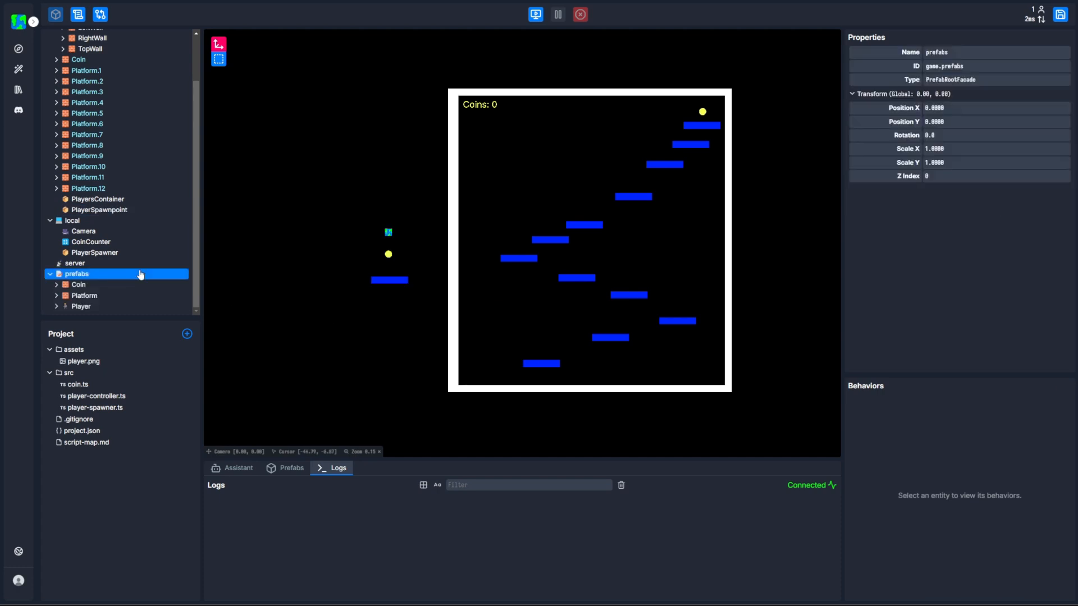
{"action": "scroll", "coordinate": [311, 255], "scroll_direction": "up", "scroll_amount": 6}
{"action": "left_click_drag", "start_coordinate": [307, 254], "coordinate": [431, 260]}
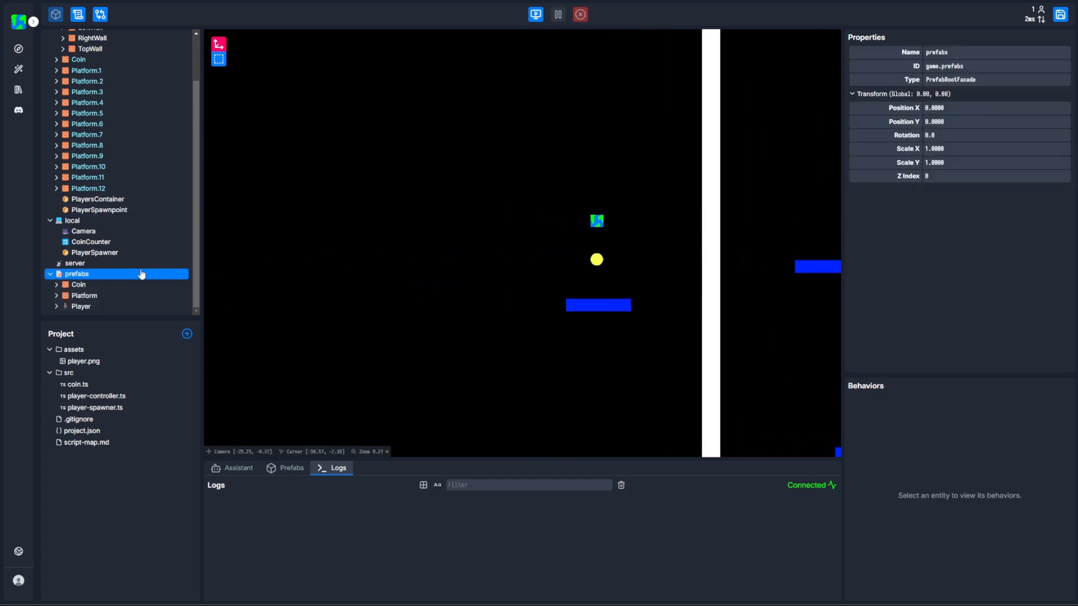
{"action": "right_click", "coordinate": [124, 274]}
{"action": "mouse_move", "coordinate": [138, 296]}
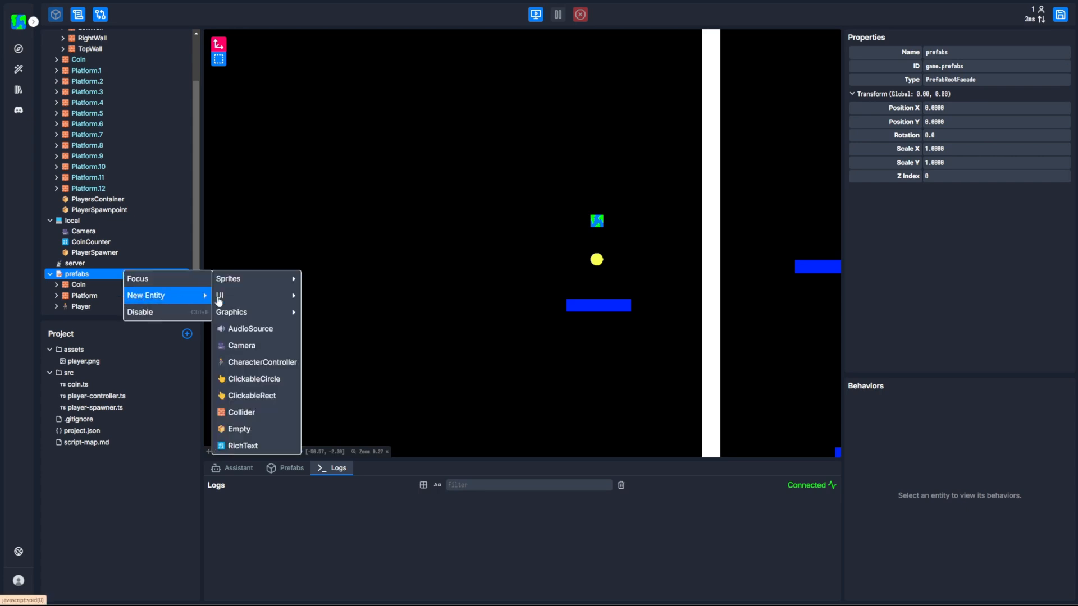
{"action": "left_click", "coordinate": [239, 413]}
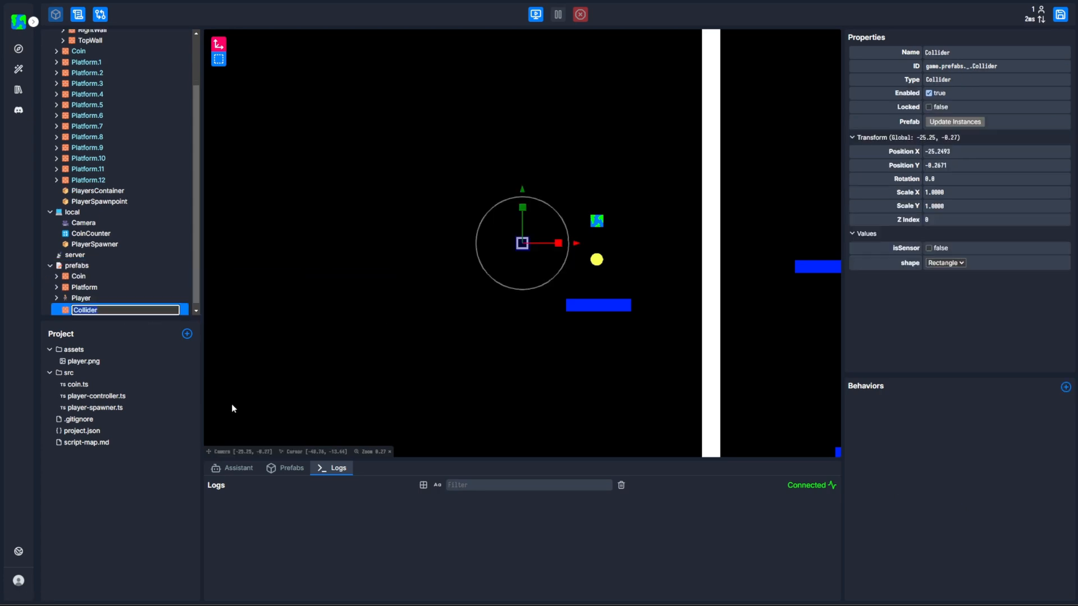
{"action": "type", "text": "C"}
{"action": "type", "text": "bstacle"}
{"action": "key", "text": "Return"}
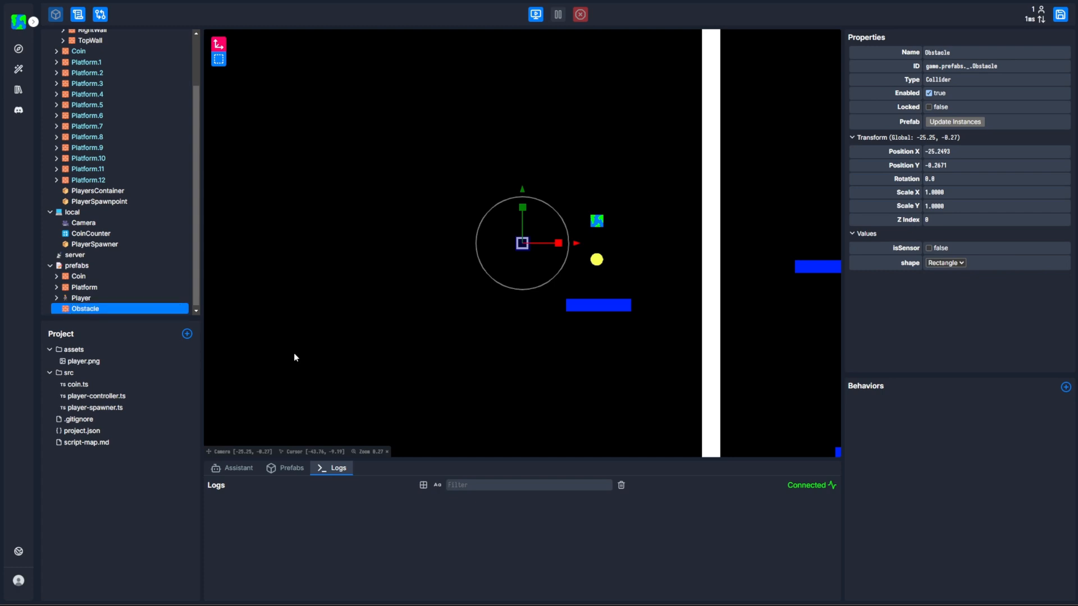
Add a ColoredSquare graphic as a child of the Obstacle prefab.
{"action": "right_click", "coordinate": [125, 313]}
{"action": "mouse_move", "coordinate": [147, 335]}
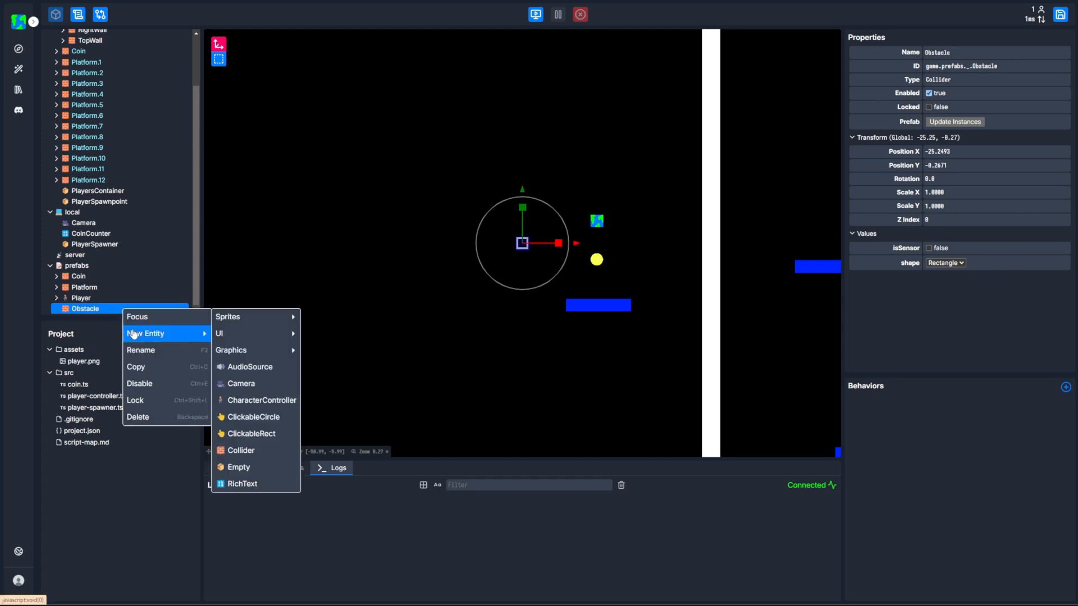
{"action": "mouse_move", "coordinate": [256, 351]}
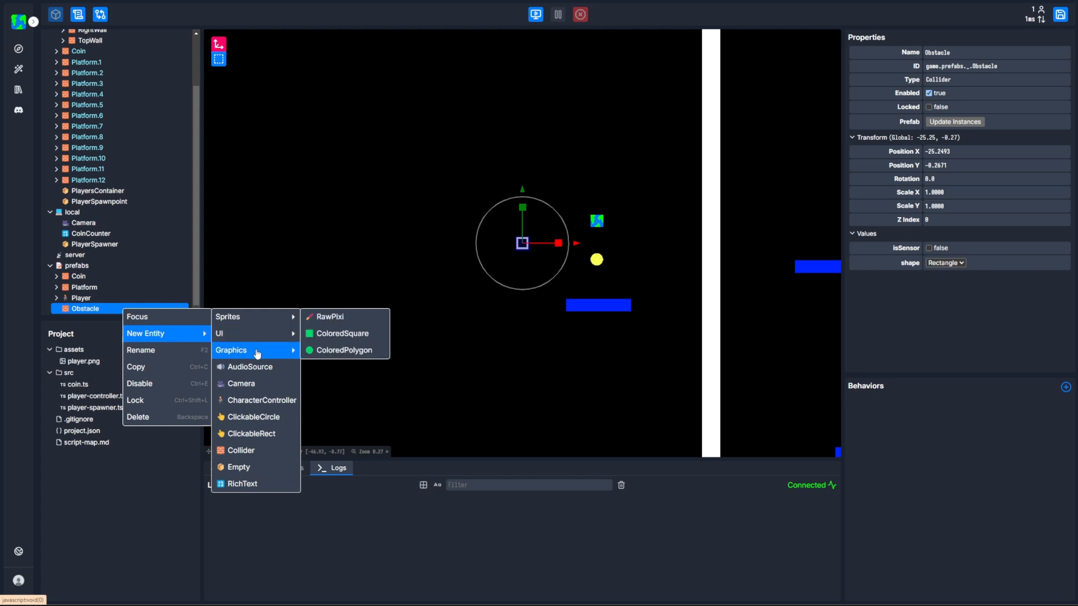
{"action": "left_click", "coordinate": [331, 337]}
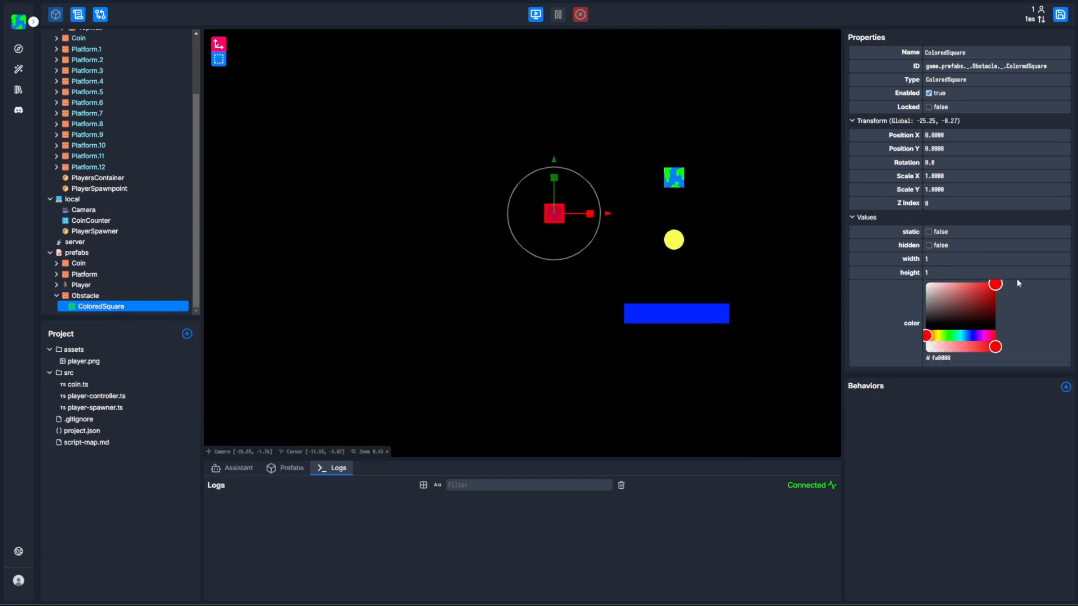
Place two instances of the Obstacle prefab in the level, above and beside the lowest platform.
{"action": "left_click", "coordinate": [635, 281]}
{"action": "scroll", "coordinate": [554, 286], "scroll_direction": "down", "scroll_amount": 3}
{"action": "scroll", "coordinate": [556, 296], "scroll_direction": "down", "scroll_amount": 2}
{"action": "left_click_drag", "start_coordinate": [589, 303], "coordinate": [397, 318]}
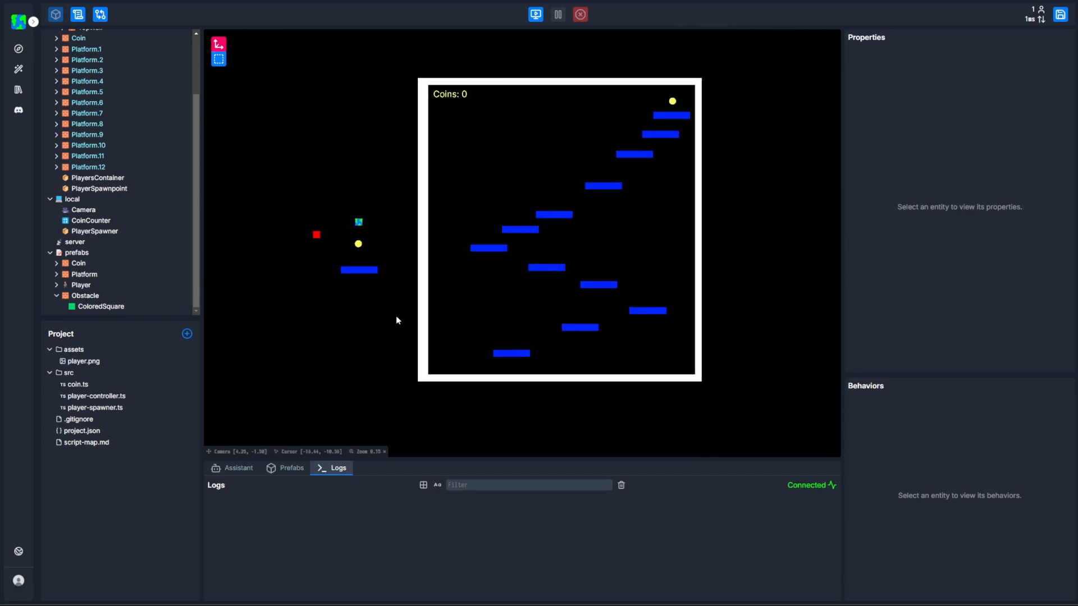
{"action": "left_click", "coordinate": [298, 469]}
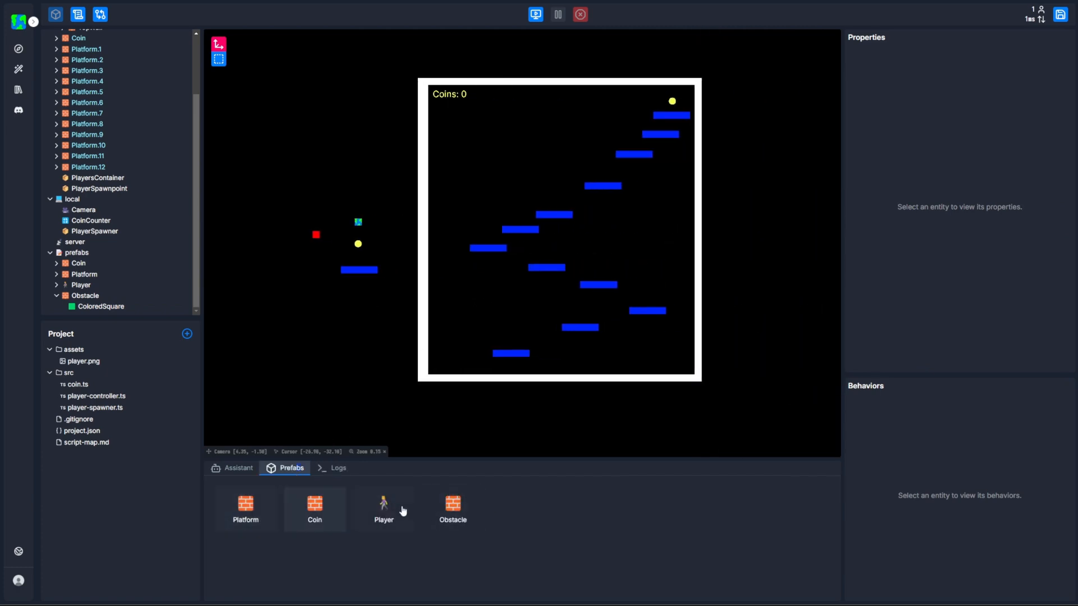
{"action": "left_click_drag", "start_coordinate": [467, 515], "coordinate": [533, 324]}
Play-test the level by moving and jumping the player around the two obstacles, and stop the game.
{"action": "left_click", "coordinate": [536, 15]}
{"action": "key", "text": "d"}
{"action": "key", "text": "space"}
{"action": "key", "text": "space"}
{"action": "key", "text": "a"}
{"action": "key", "text": "space"}
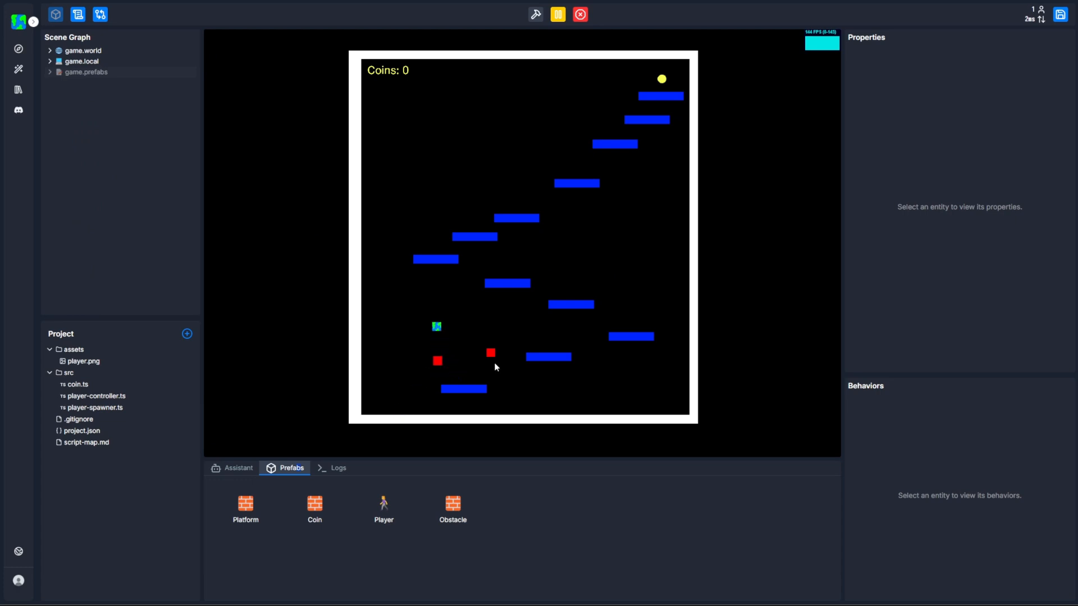
{"action": "key", "text": "space"}
{"action": "key", "text": "d"}
{"action": "key", "text": "a"}
{"action": "key", "text": "space"}
{"action": "key", "text": "space"}
{"action": "key", "text": "d"}
{"action": "key", "text": "a"}
{"action": "key", "text": "space"}
{"action": "left_click", "coordinate": [580, 15]}
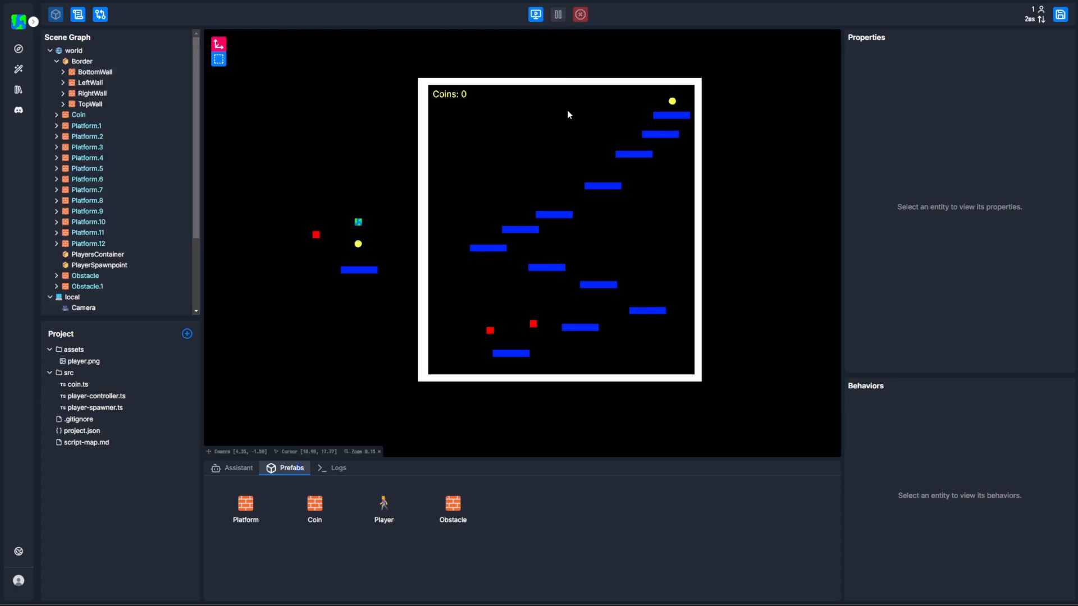
Inspect the properties of the Obstacle instance above the lowest platform, and deselect it.
{"action": "scroll", "coordinate": [474, 304], "scroll_direction": "up", "scroll_amount": 5}
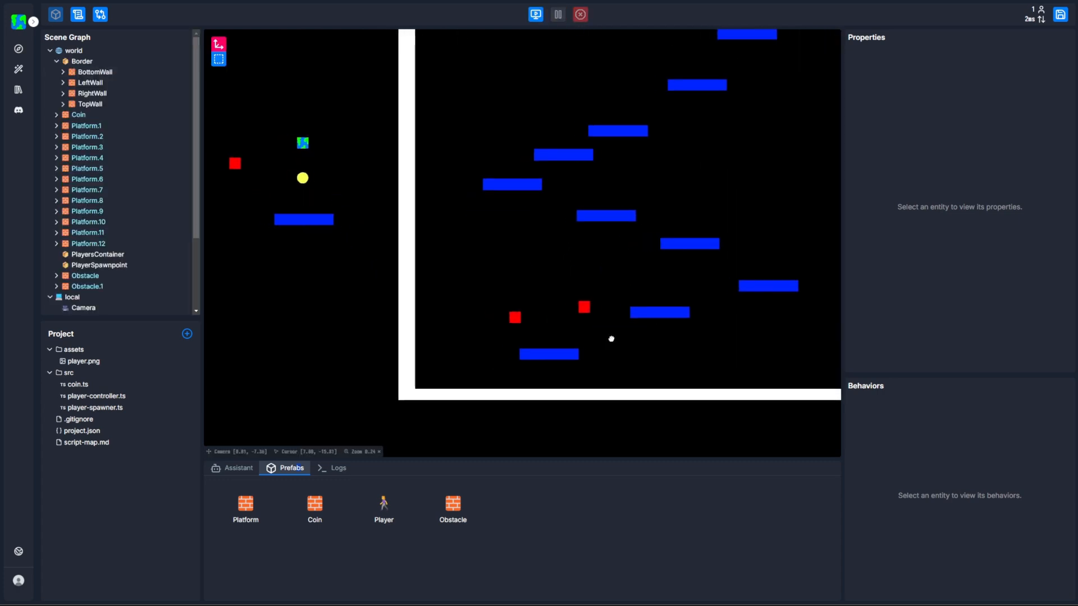
{"action": "left_click", "coordinate": [522, 321]}
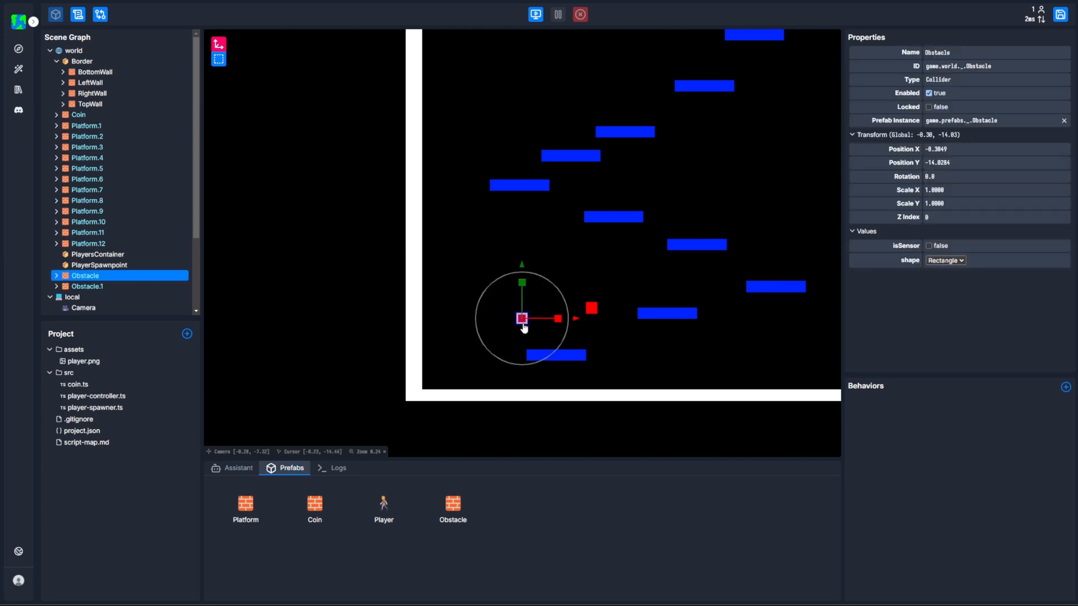
{"action": "left_click", "coordinate": [380, 336]}
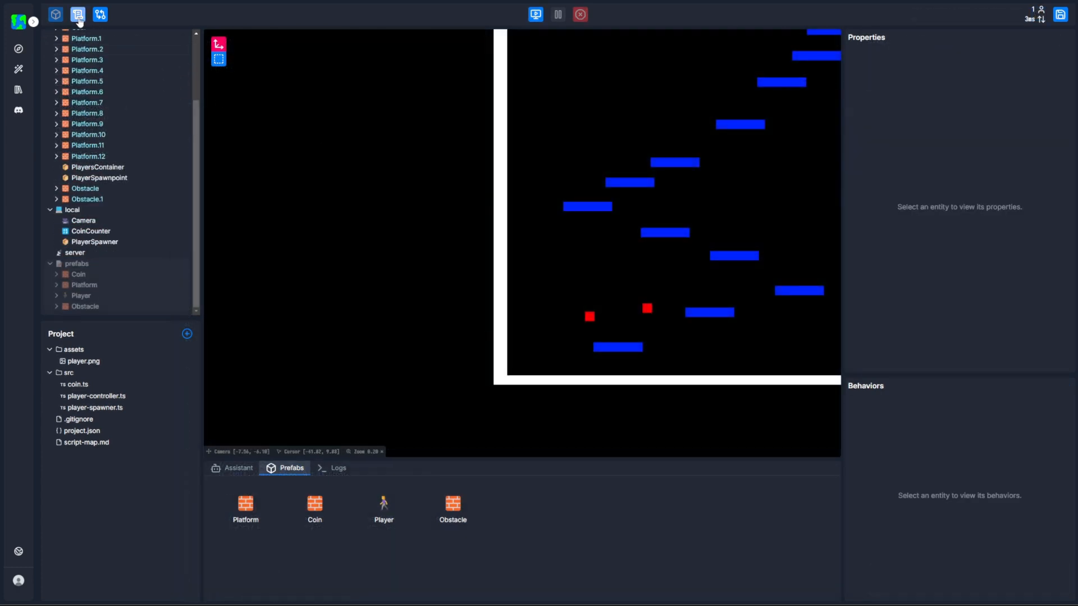
Create a new behavior script named obstacle in the src folder.
{"action": "left_click", "coordinate": [78, 17]}
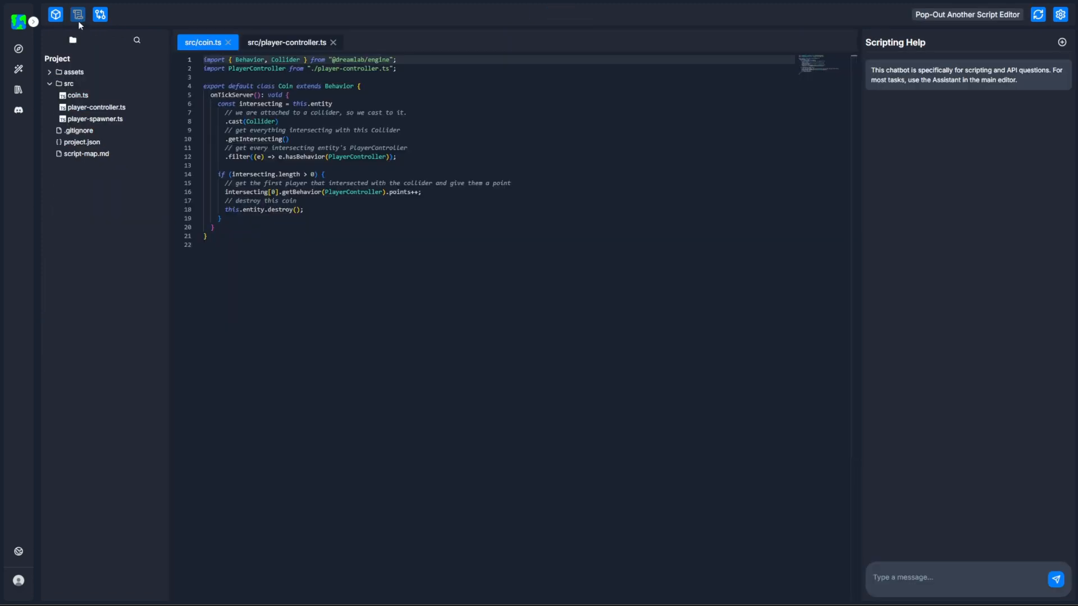
{"action": "right_click", "coordinate": [82, 89]}
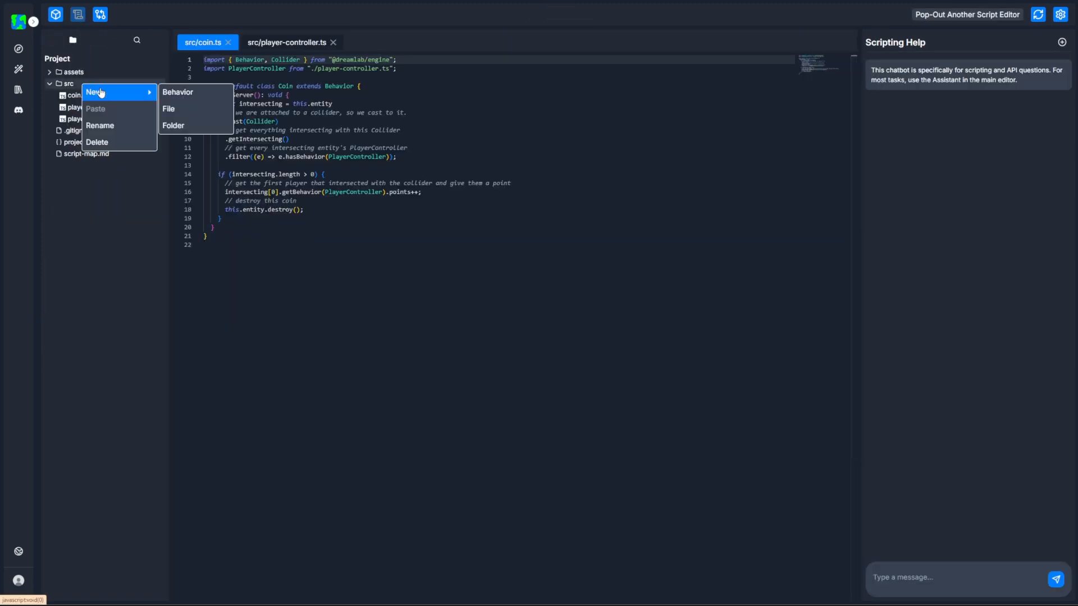
{"action": "left_click", "coordinate": [177, 91]}
{"action": "type", "text": "obstacle"}
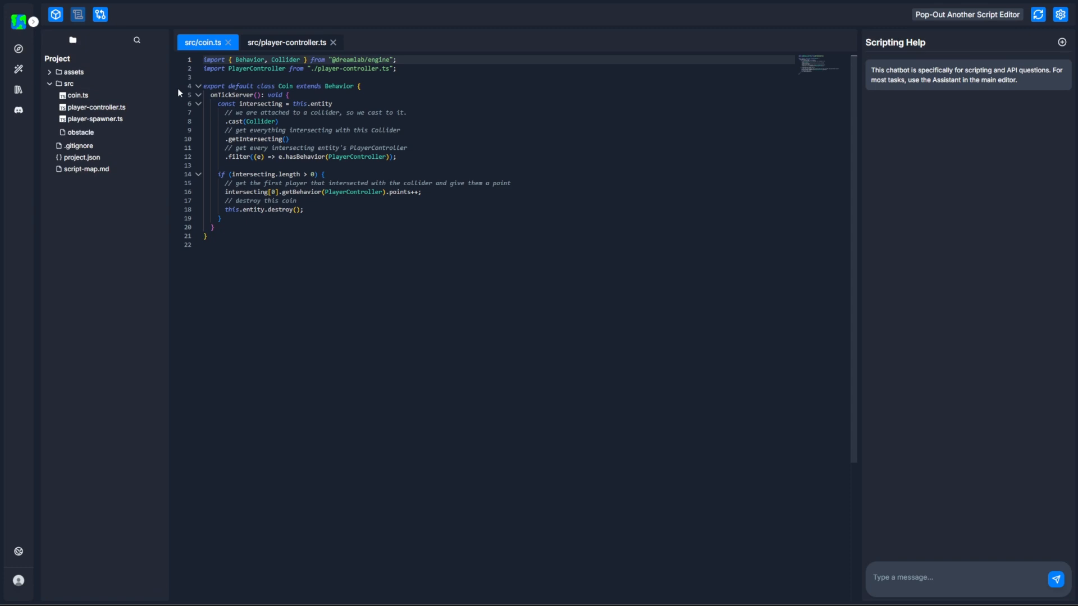
{"action": "key", "text": "Return"}
Delete the template code above onInitialize and the whole onTick method from obstacle.ts.
{"action": "left_click", "coordinate": [329, 101]}
{"action": "left_click_drag", "start_coordinate": [329, 103], "coordinate": [194, 84]}
{"action": "key", "text": "BackSpace"}
{"action": "key", "text": "BackSpace"}
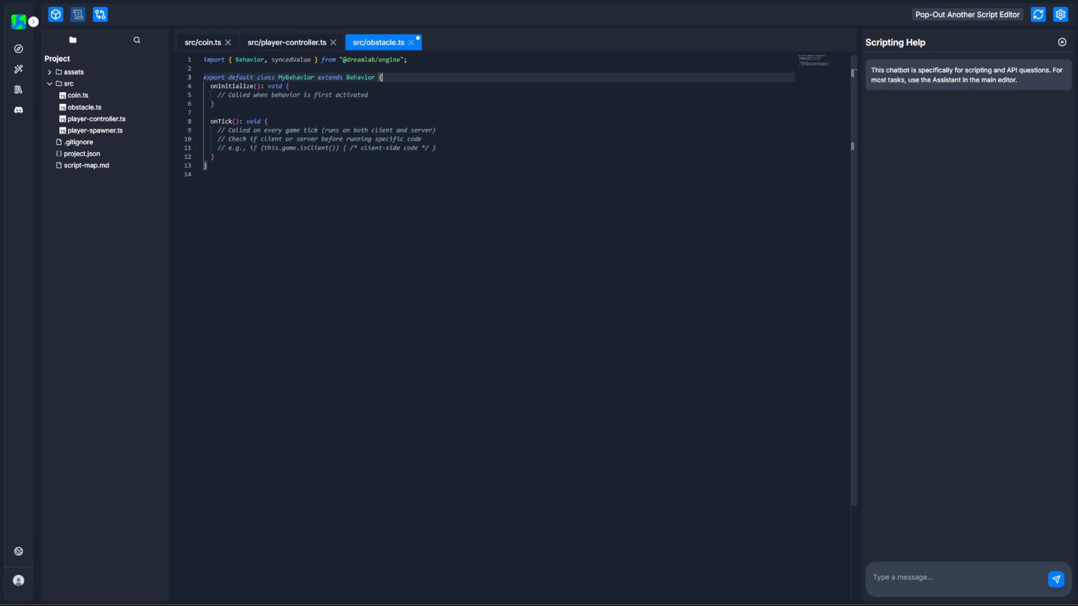
{"action": "left_click_drag", "start_coordinate": [239, 158], "coordinate": [203, 120]}
{"action": "key", "text": "BackSpace"}
{"action": "key", "text": "BackSpace"}
{"action": "key", "text": "BackSpace"}
Rename the MyBehavior class to Obstacle.
{"action": "double_click", "coordinate": [296, 77]}
{"action": "type", "text": "bs"}
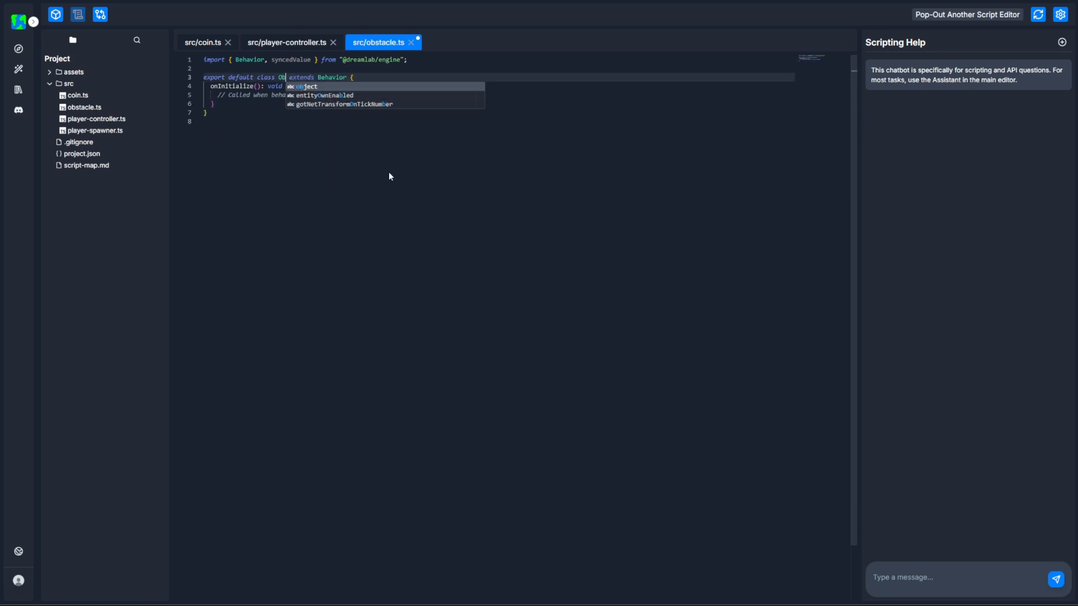
{"action": "type", "text": "tacle"}
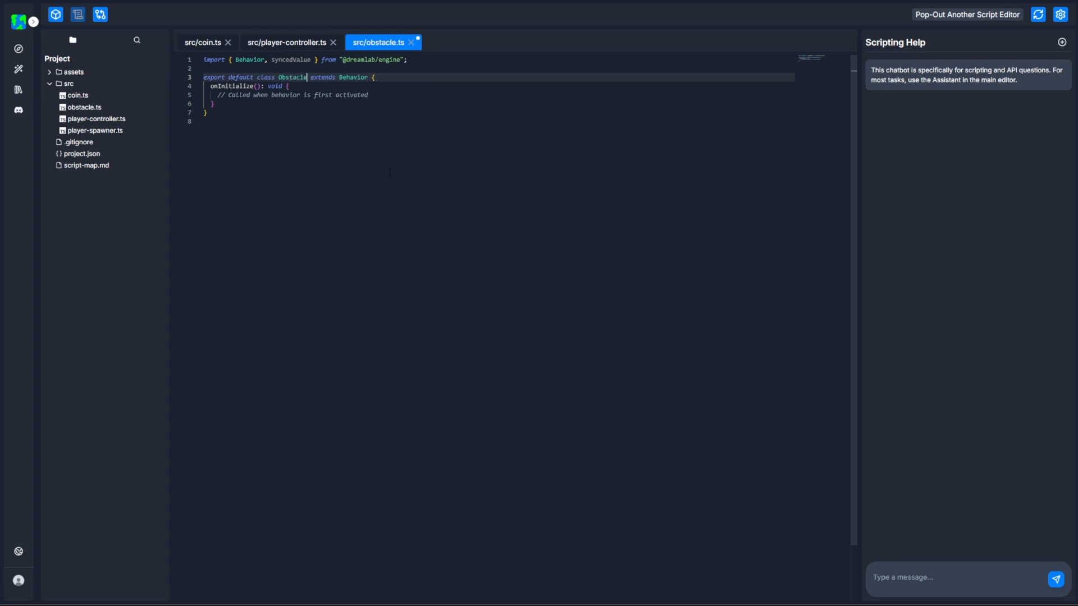
Add an empty onCollide(e: EntityCollision) method below onInitialize in the Obstacle class.
{"action": "left_click", "coordinate": [244, 104]}
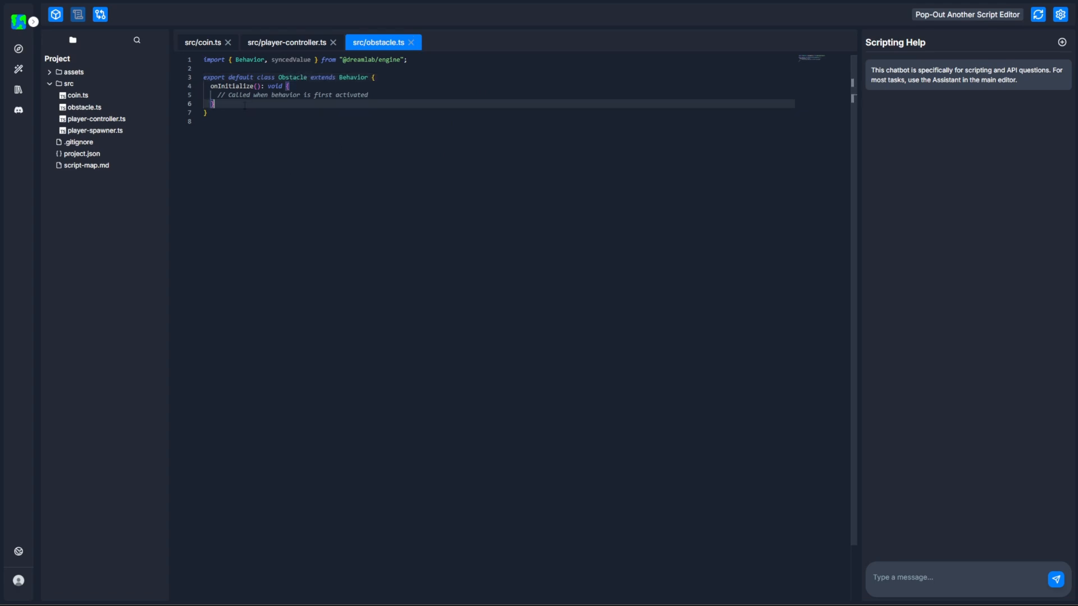
{"action": "key", "text": "Return"}
{"action": "key", "text": "Return"}
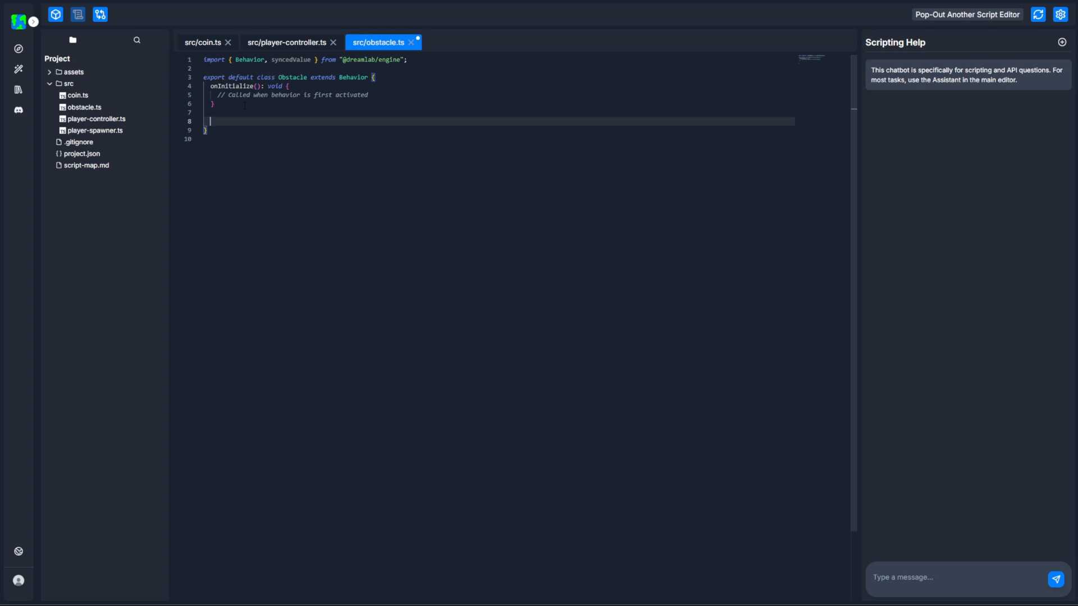
{"action": "type", "text": "onCollide(e: EntityCollision"}
{"action": "key", "text": "End"}
{"action": "type", "text": "{"}
{"action": "key", "text": "Return"}
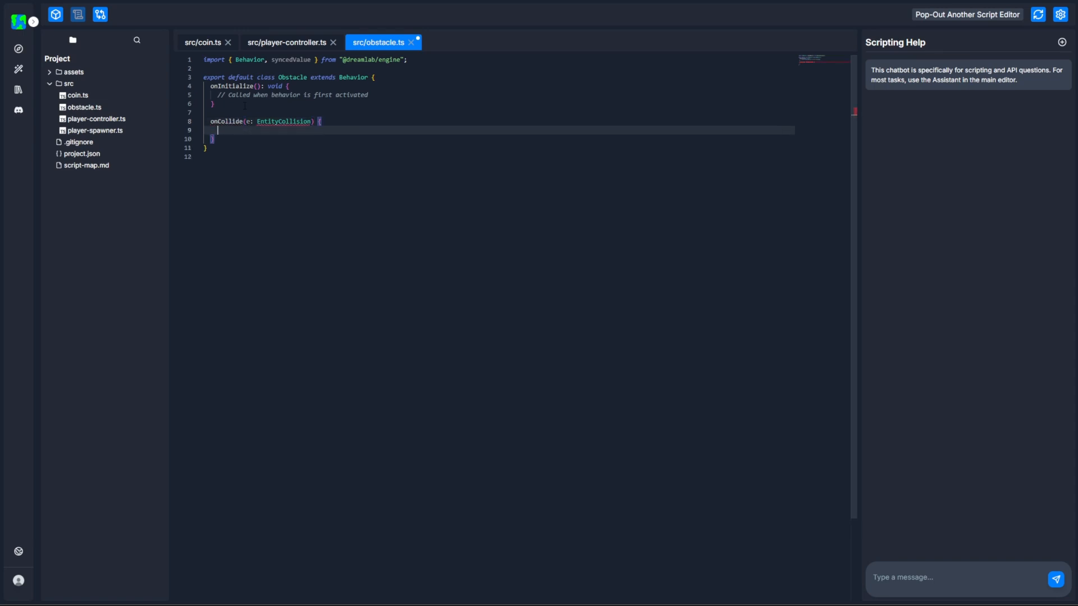
{"action": "mouse_move", "coordinate": [276, 123]}
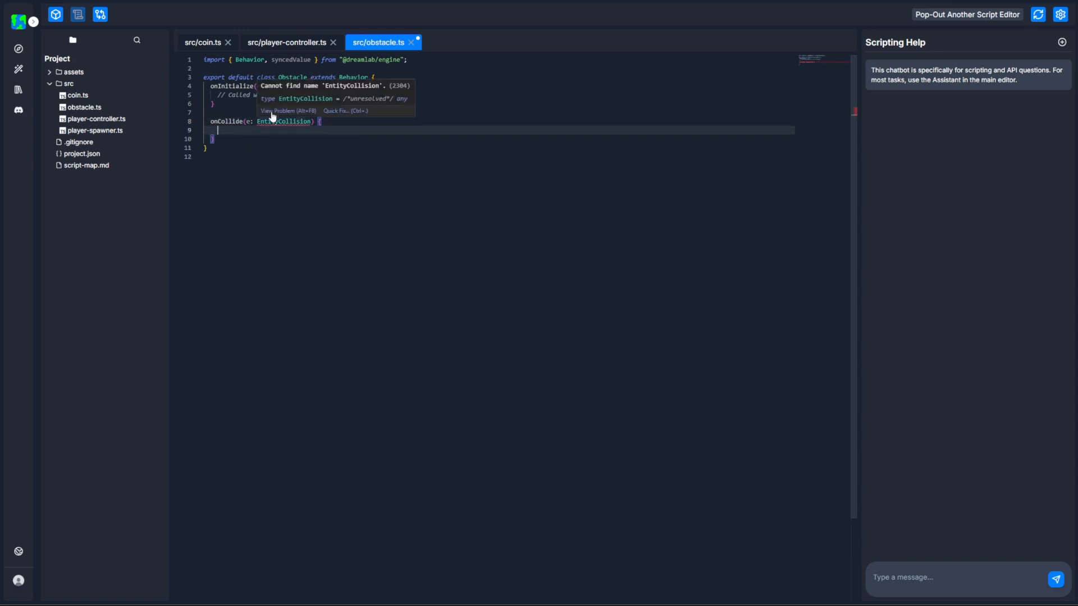
{"action": "left_click", "coordinate": [341, 111]}
{"action": "left_click", "coordinate": [349, 132]}
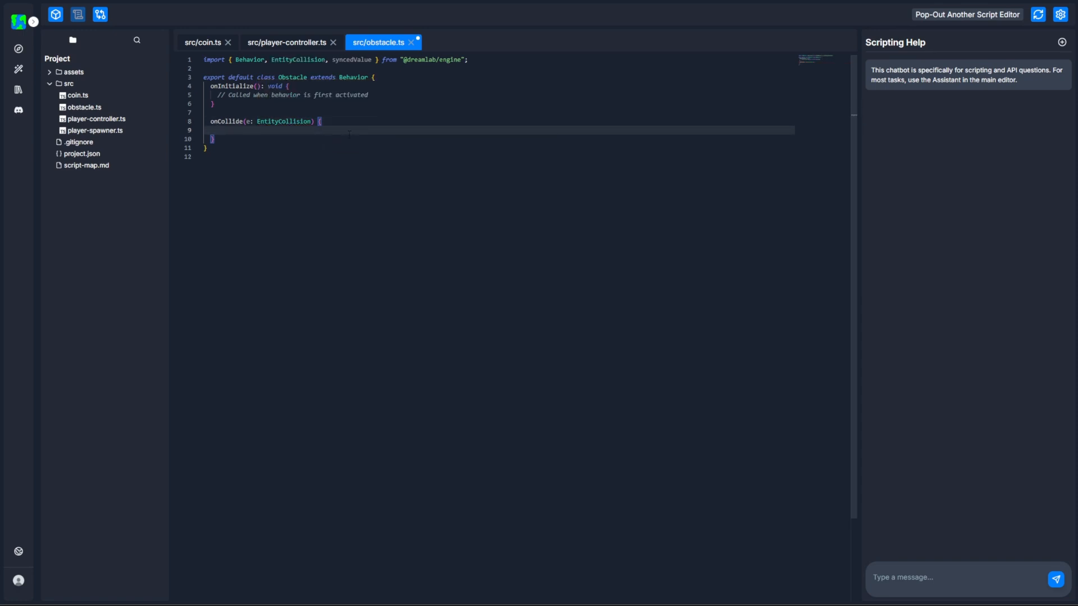
Log the colliding entity's name in onCollide with console.log(e.other.name).
{"action": "type", "text": "console.log("}
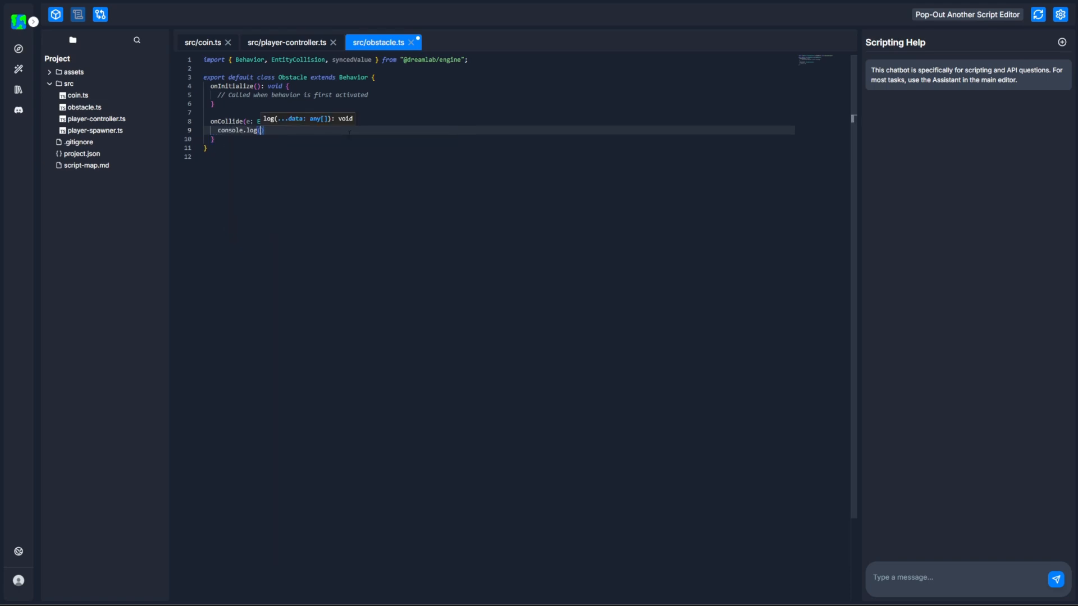
{"action": "type", "text": "e.oth"}
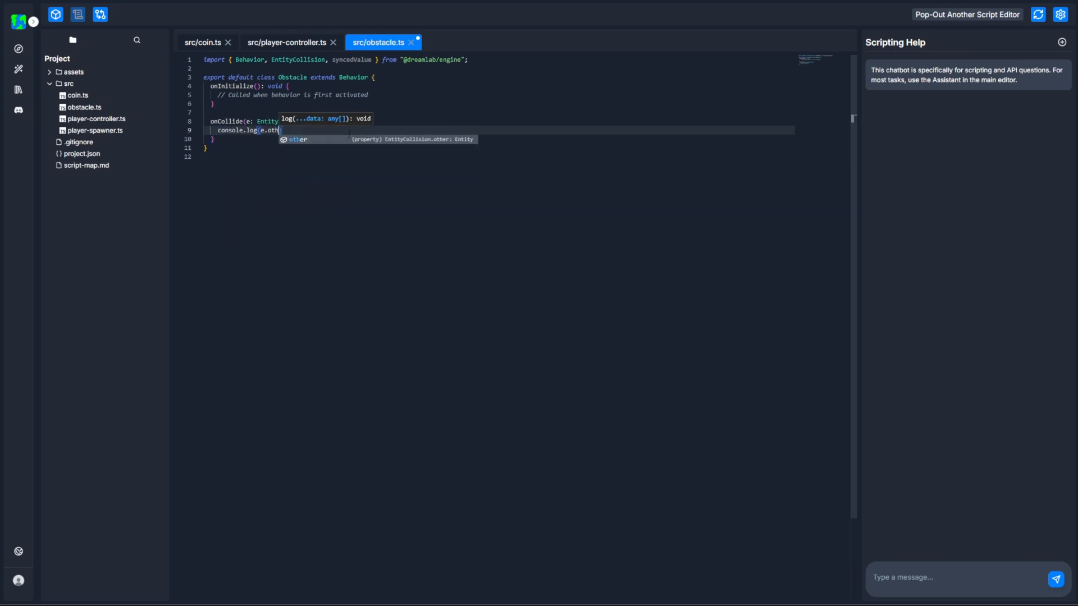
{"action": "type", "text": "er.name"}
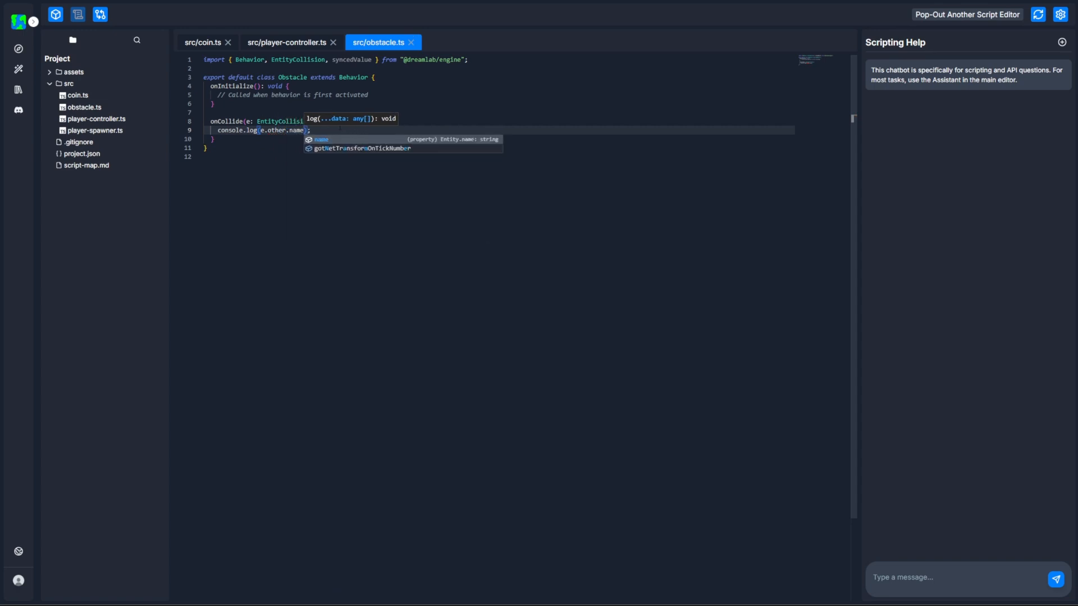
Change onInitialize to onInitializeClient and delete its placeholder comment.
{"action": "left_click", "coordinate": [271, 95]}
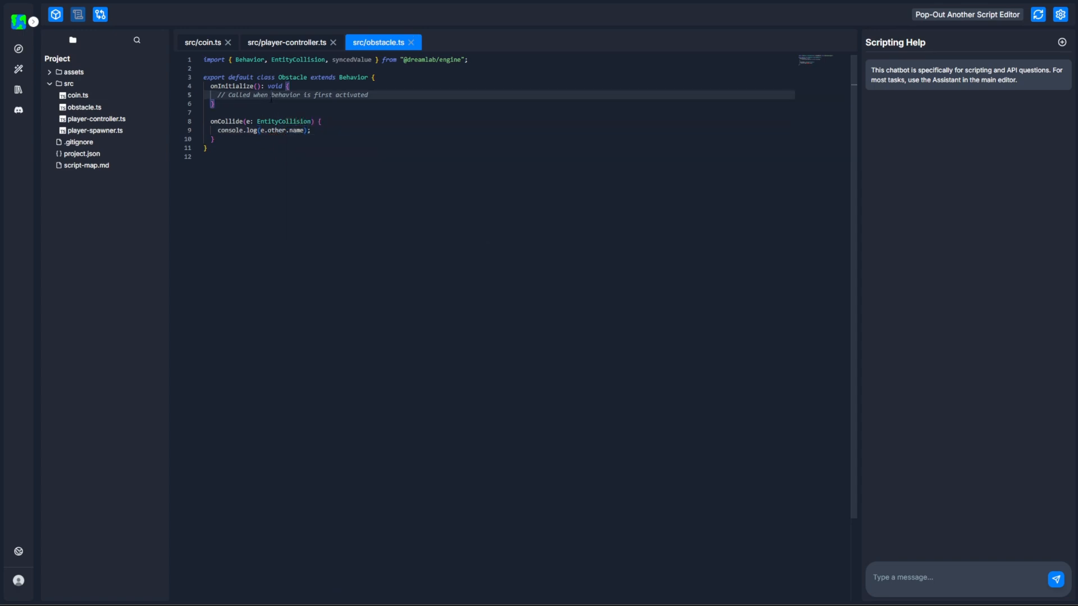
{"action": "double_click", "coordinate": [238, 122]}
{"action": "left_click", "coordinate": [264, 178]}
{"action": "left_click", "coordinate": [254, 86]}
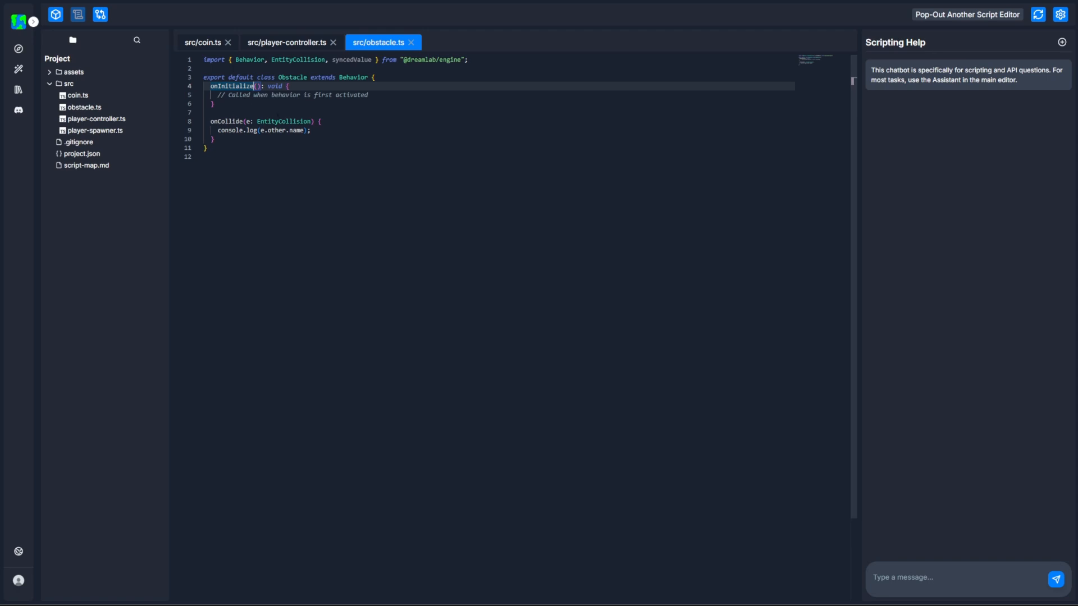
{"action": "type", "text": "C"}
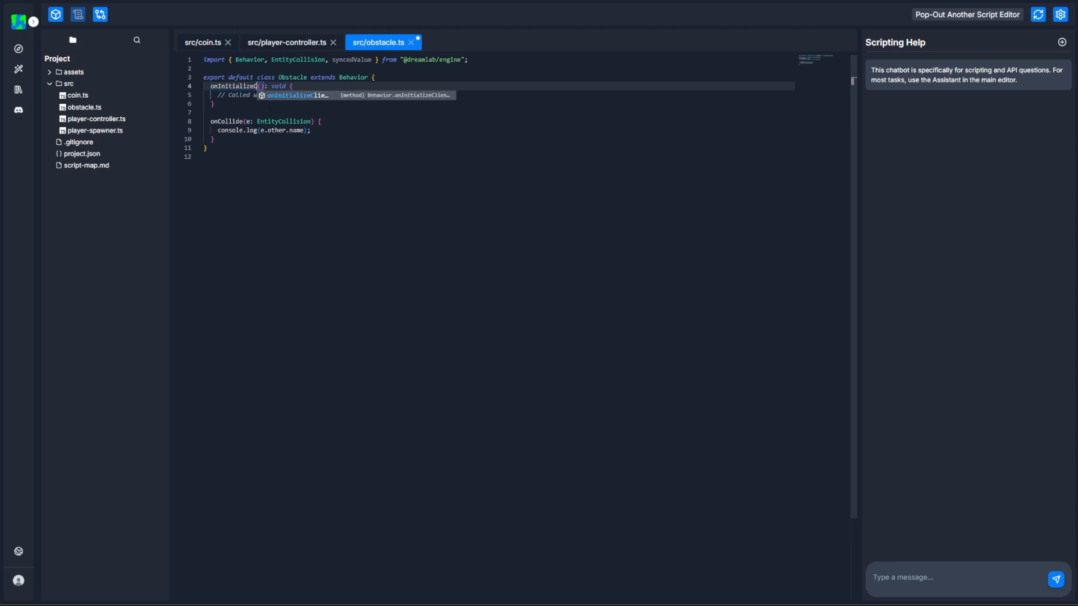
{"action": "key", "text": "Tab"}
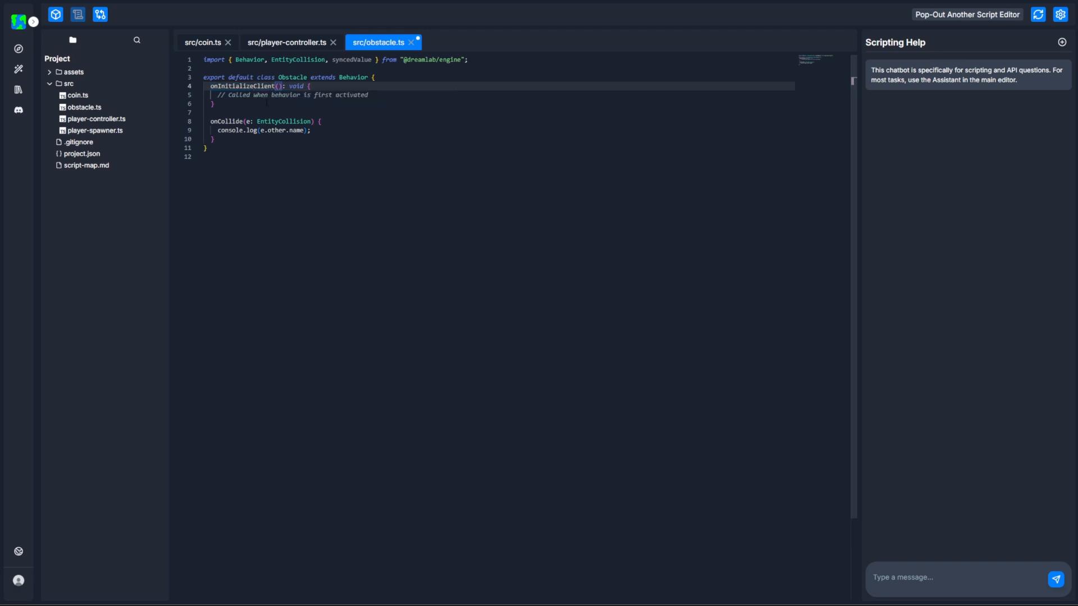
{"action": "left_click_drag", "start_coordinate": [368, 95], "coordinate": [217, 95]}
{"action": "key", "text": "BackSpace"}
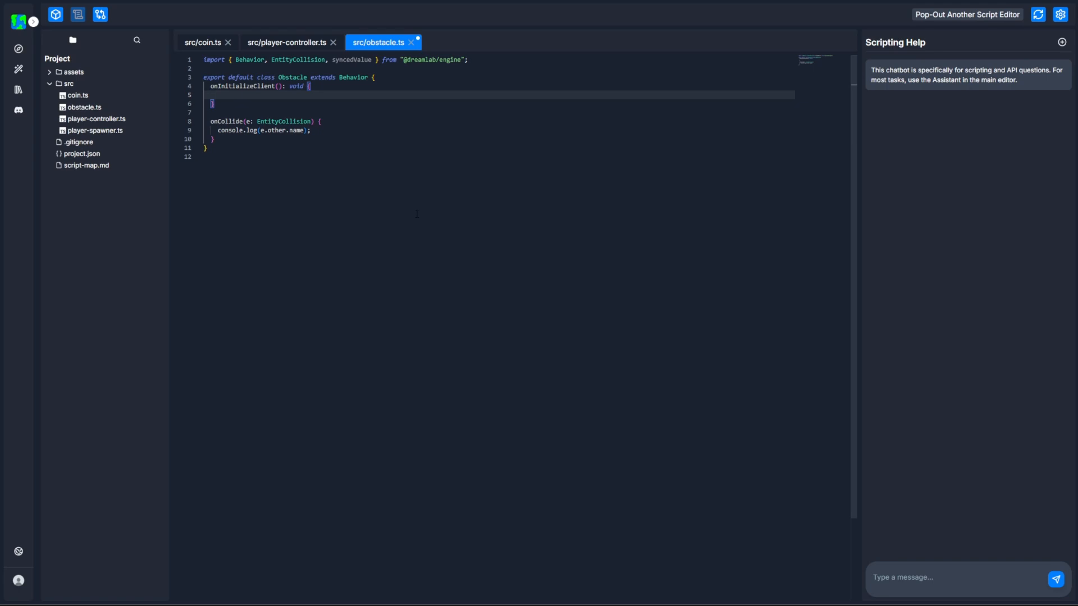
Register the collision handler in onInitializeClient with this.registerCollisions(this.onCollide).
{"action": "type", "text": "this.reg"}
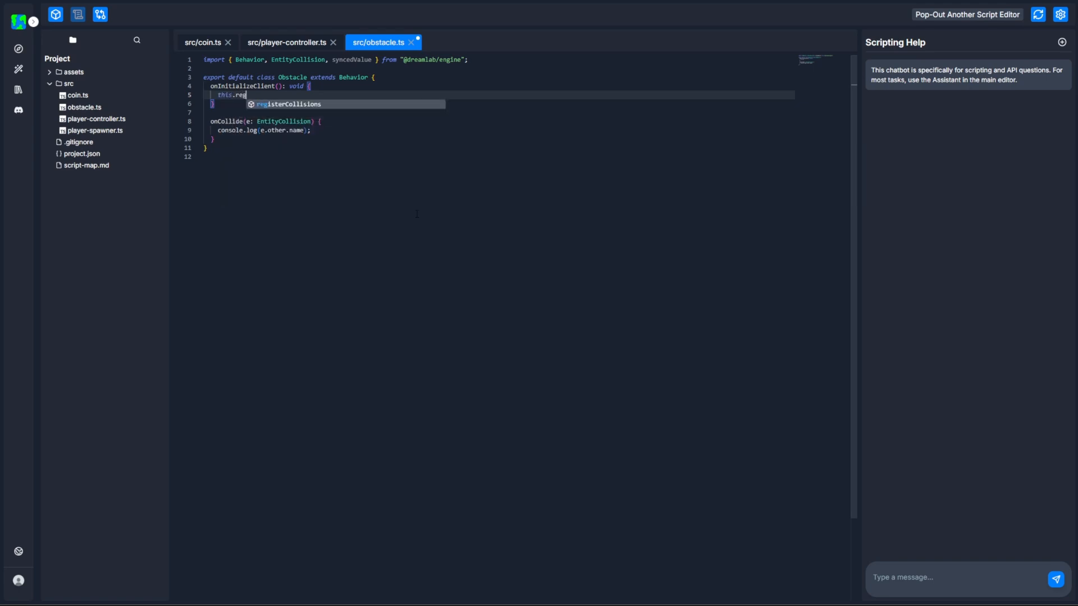
{"action": "type", "text": "isterCollisions(this.o"}
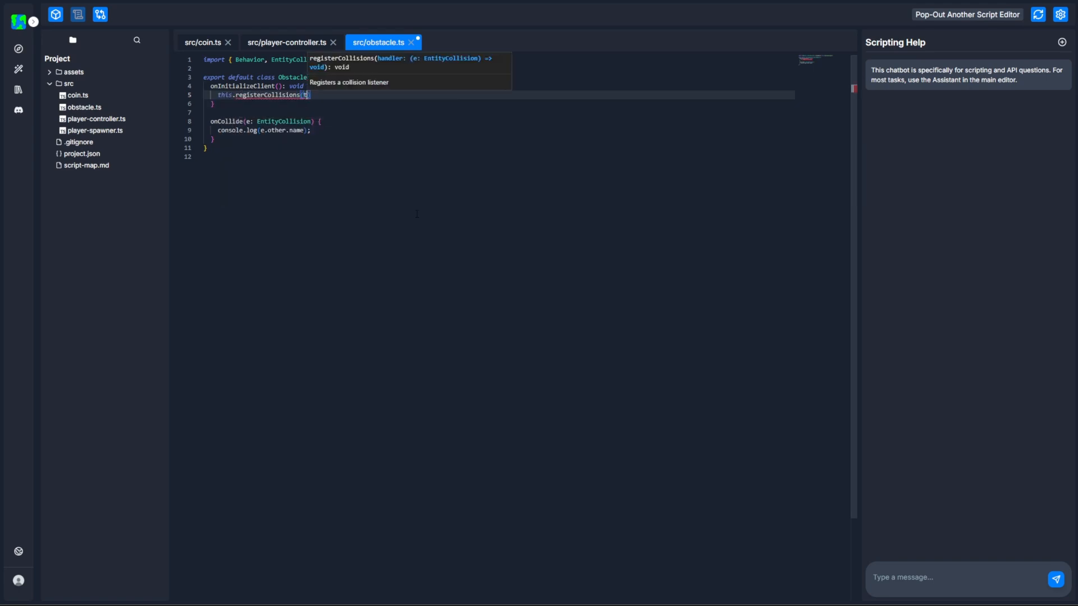
{"action": "key", "text": "Down"}
{"action": "key", "text": "Return"}
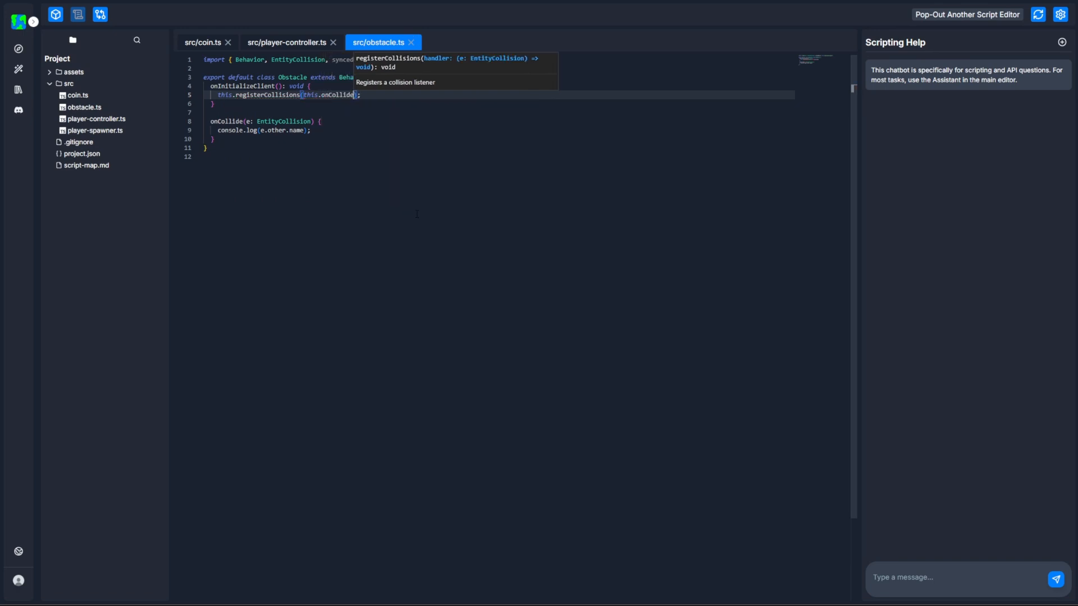
{"action": "left_click", "coordinate": [417, 214]}
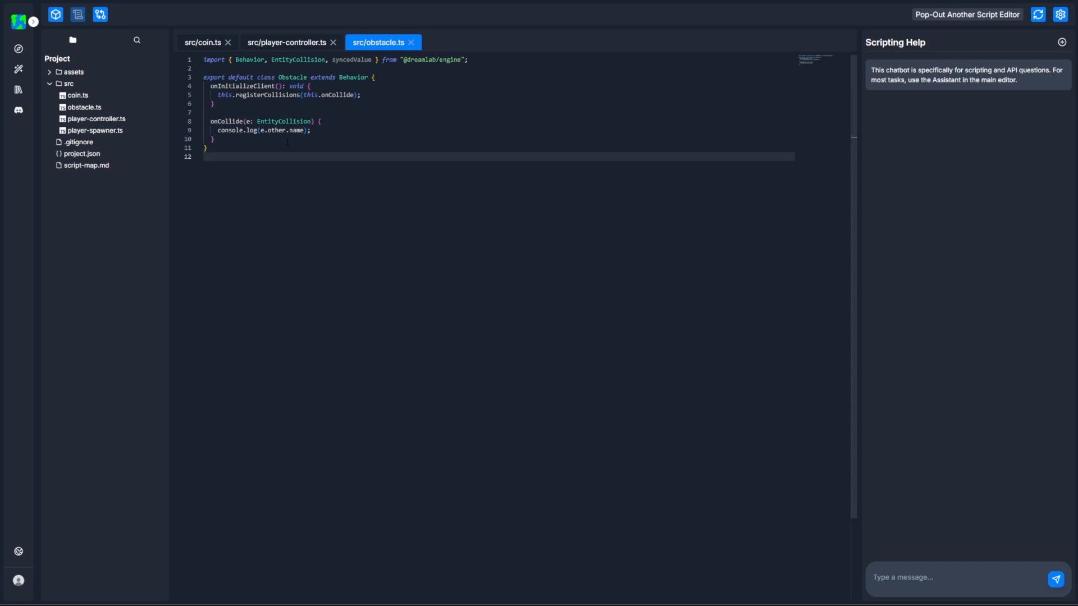
Return to the scene editor and attach obstacle.ts as a behavior to the Obstacle prefab.
{"action": "left_click", "coordinate": [56, 14]}
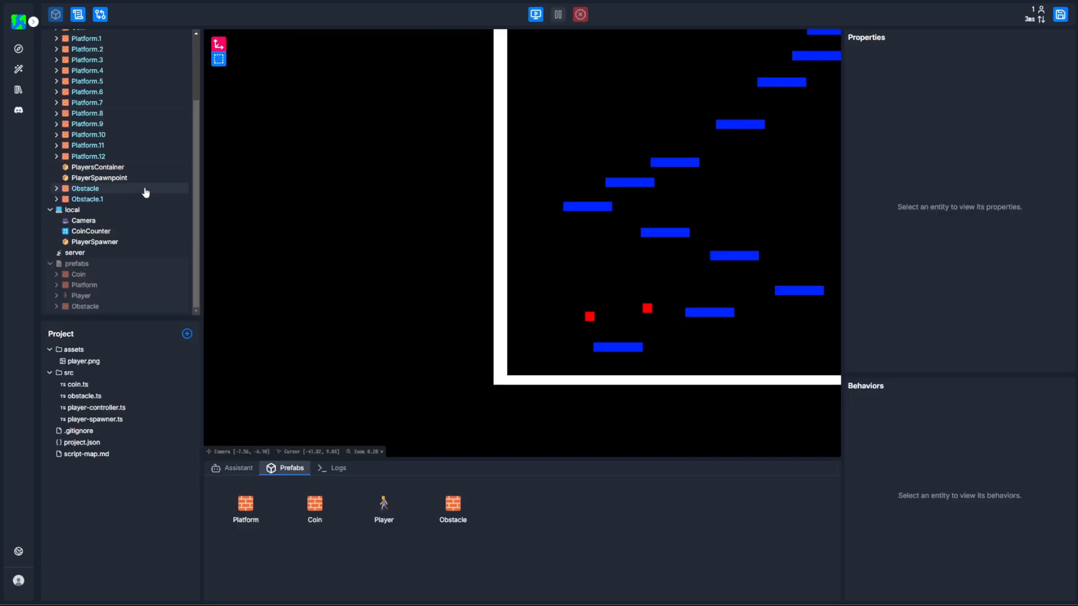
{"action": "left_click", "coordinate": [100, 307]}
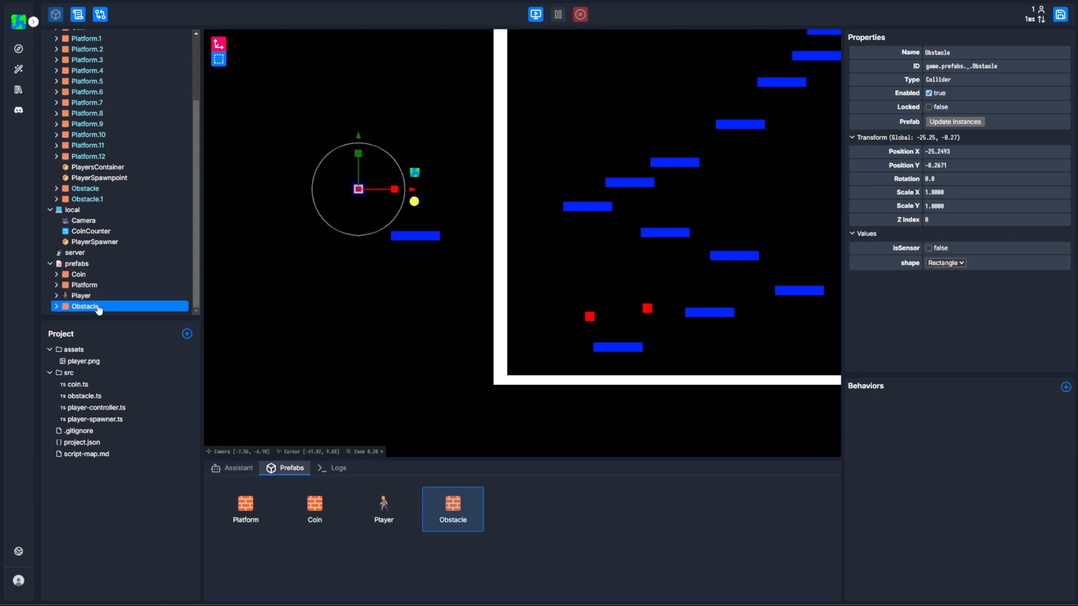
{"action": "scroll", "coordinate": [352, 220], "scroll_direction": "up", "scroll_amount": 3}
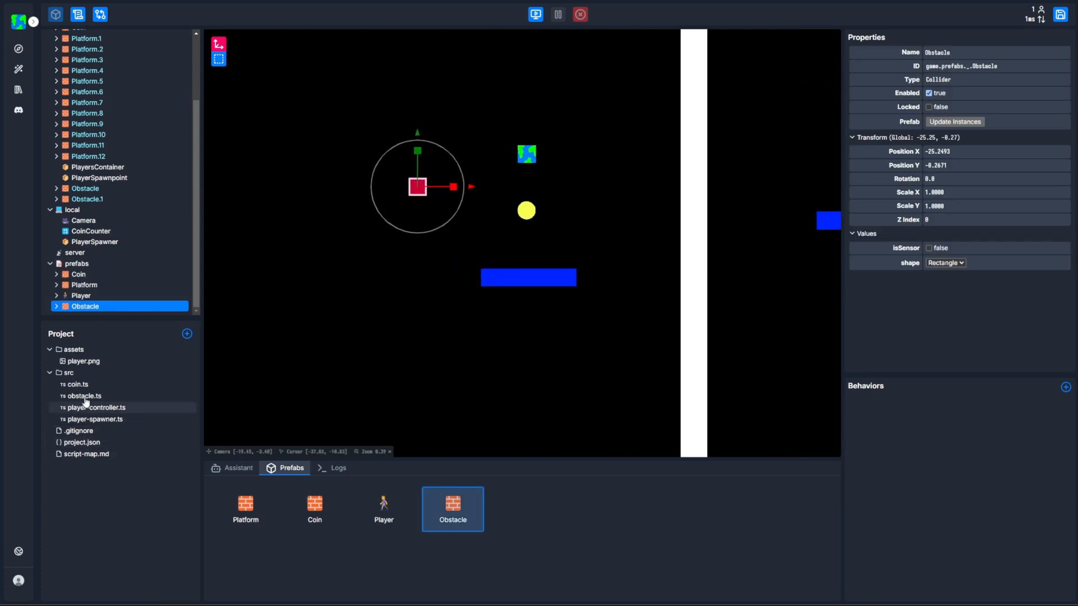
{"action": "left_click_drag", "start_coordinate": [82, 397], "coordinate": [946, 446]}
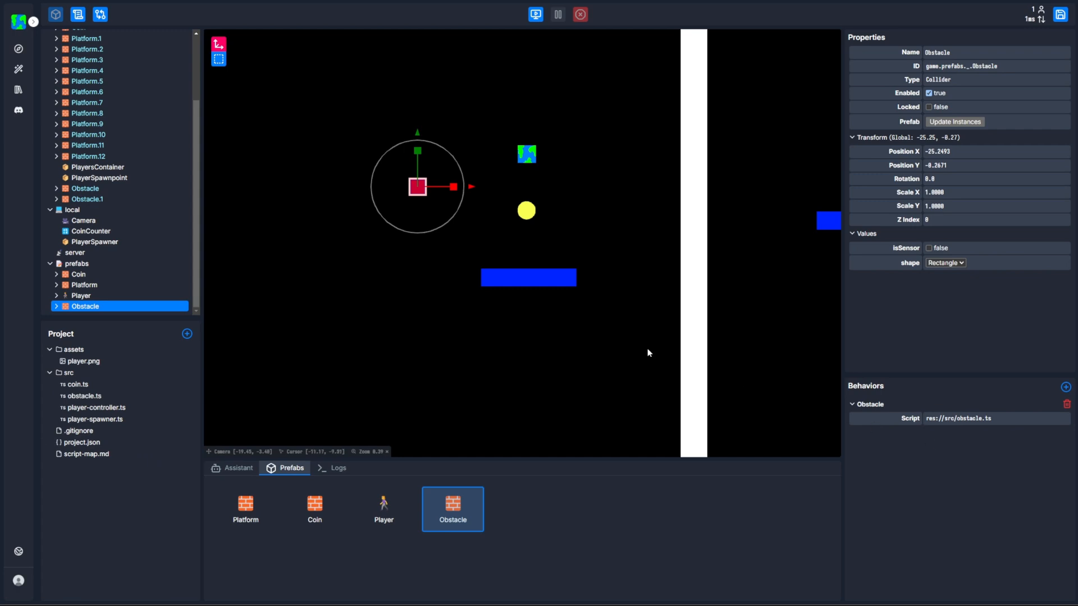
Update all instances of the Obstacle prefab, and select the instance above the lowest platform to check its behaviors.
{"action": "left_click", "coordinate": [940, 126]}
{"action": "scroll", "coordinate": [719, 289], "scroll_direction": "down", "scroll_amount": 6}
{"action": "left_click_drag", "start_coordinate": [694, 306], "coordinate": [458, 289]}
{"action": "left_click", "coordinate": [480, 334]}
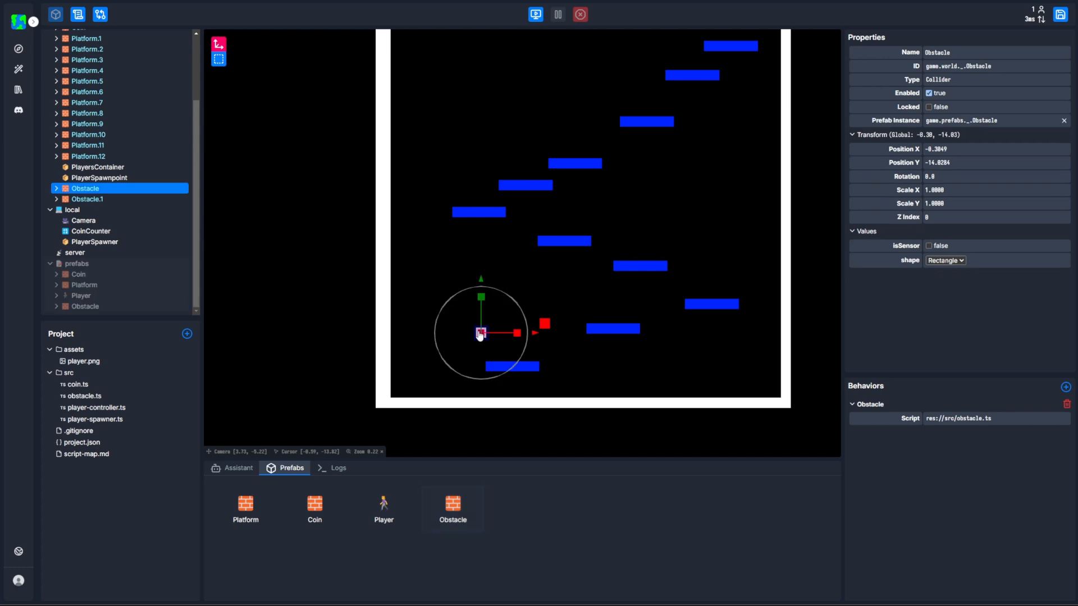
Check both Obstacle instances in the scene, and start a test play that jumps the player toward the red obstacles.
{"action": "left_click", "coordinate": [543, 325]}
{"action": "left_click", "coordinate": [487, 334]}
{"action": "left_click", "coordinate": [535, 14]}
{"action": "key", "text": "space"}
{"action": "key", "text": "d"}
{"action": "key", "text": "space"}
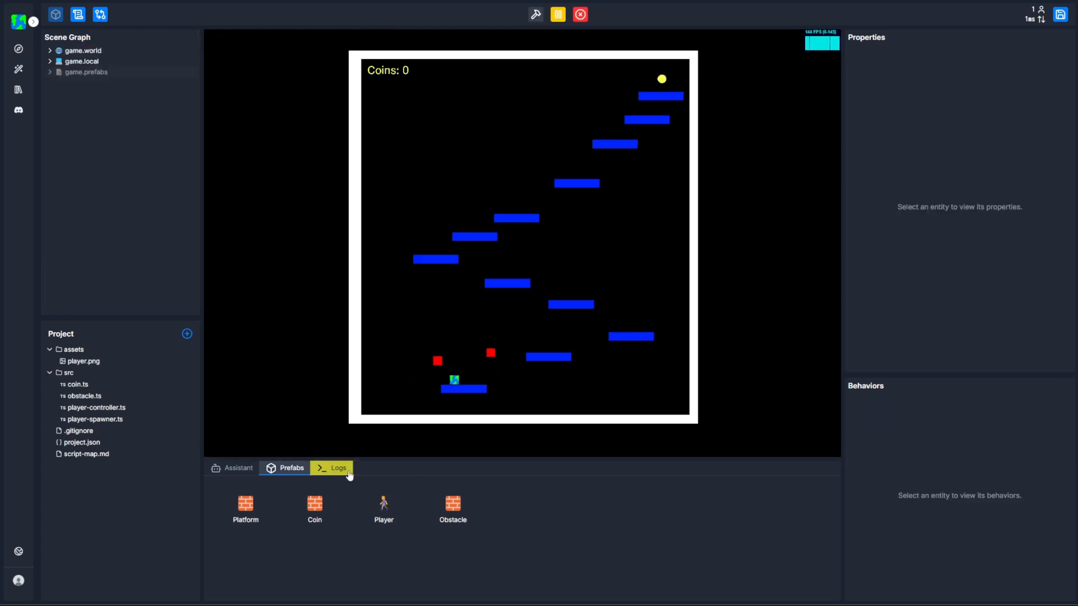
Show the logs and repeatedly jump the player into the obstacle beside the lowest platform to check the collision output.
{"action": "left_click", "coordinate": [337, 470]}
{"action": "key", "text": "space"}
{"action": "key", "text": "a"}
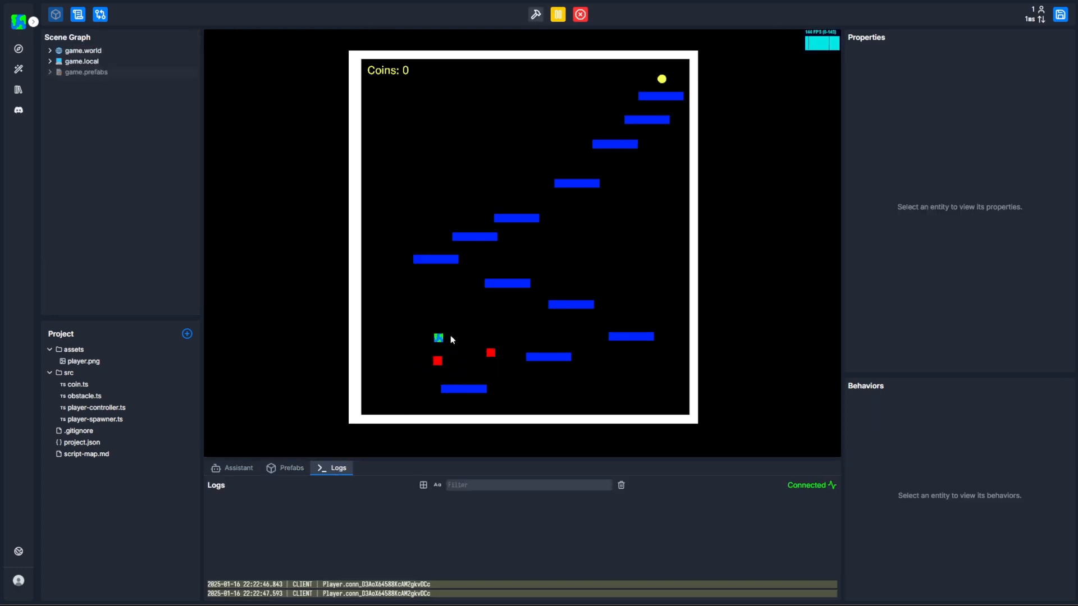
{"action": "key", "text": "space"}
{"action": "key", "text": "space"}
{"action": "key", "text": "space"}
{"action": "key", "text": "d"}
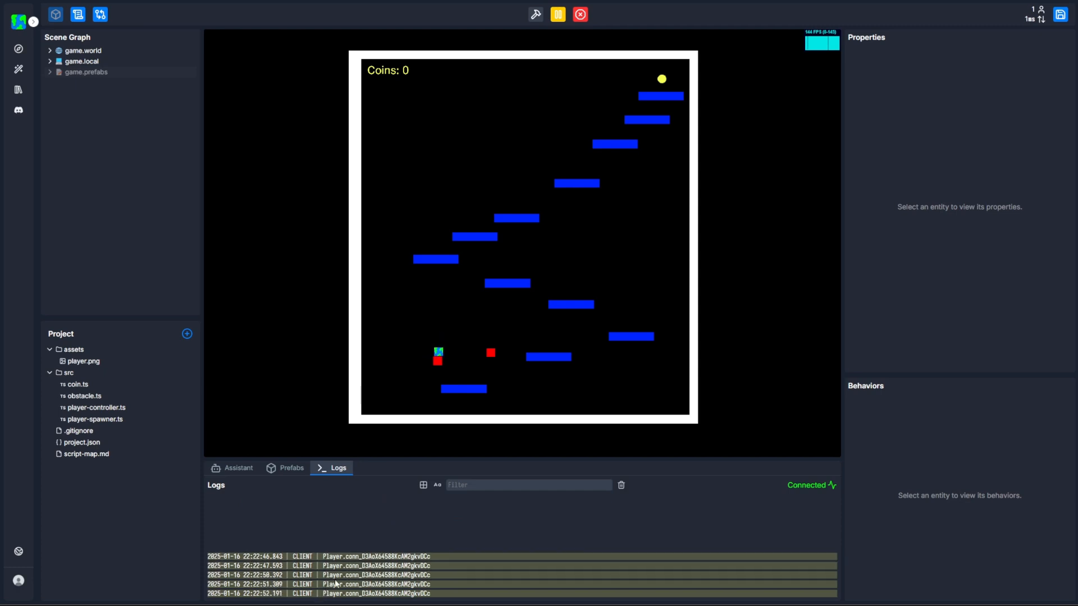
{"action": "key", "text": "a"}
{"action": "key", "text": "space"}
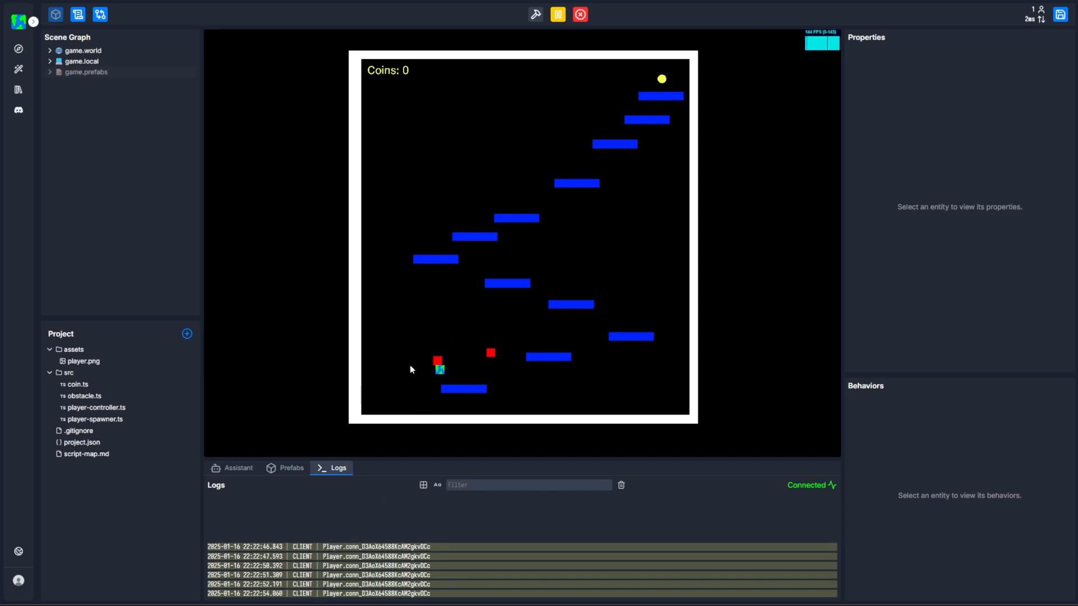
Stop the test play and select the PlayerSpawnpoint entity to view its properties.
{"action": "left_click", "coordinate": [580, 15]}
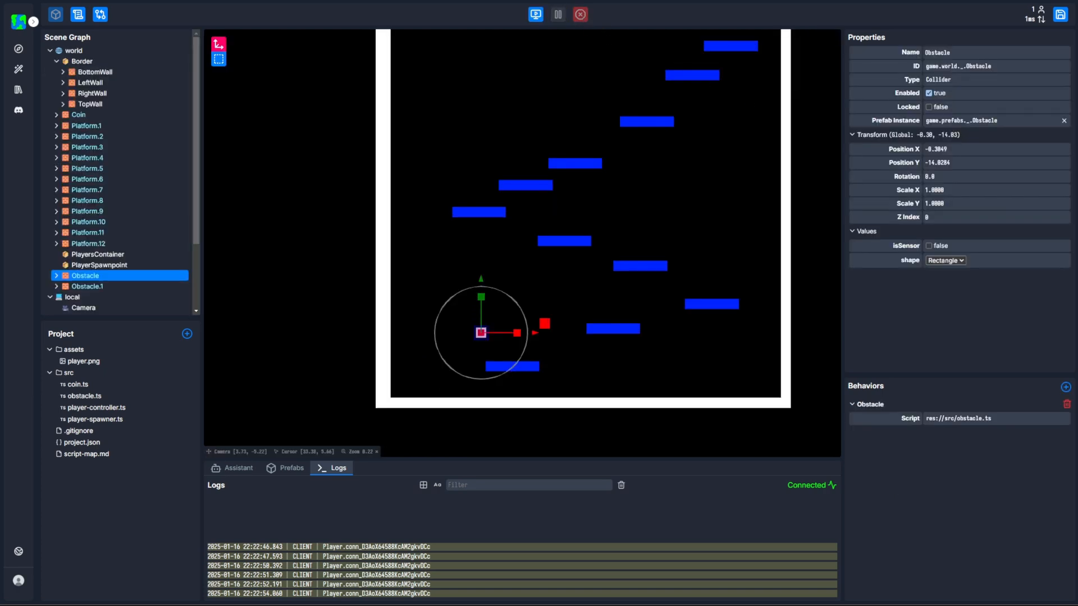
{"action": "left_click", "coordinate": [120, 265]}
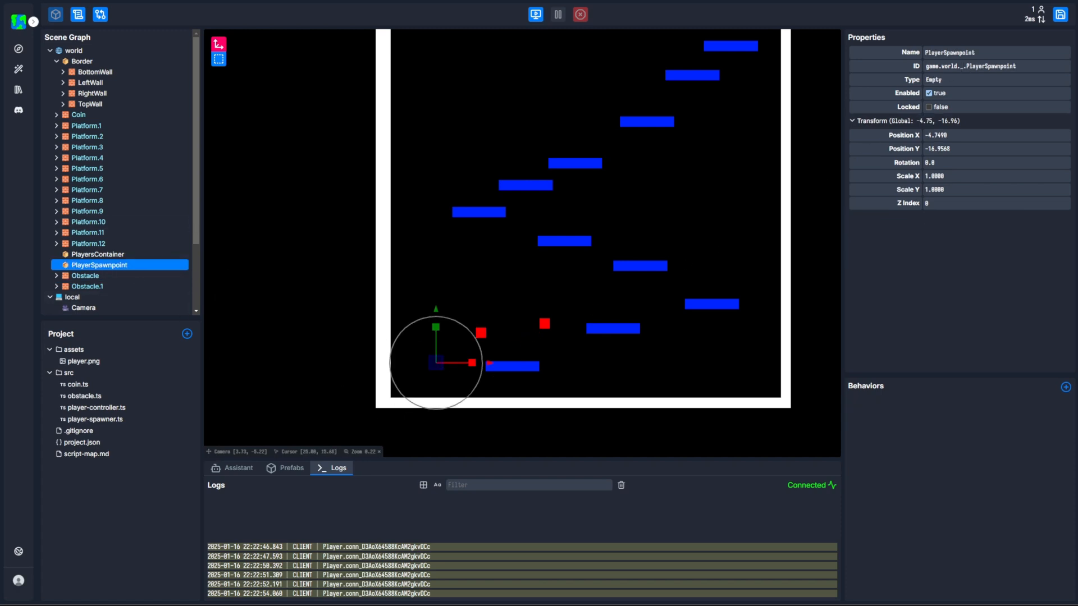
Delete the console.log(e.other.name) line from onCollide in obstacle.ts.
{"action": "left_click", "coordinate": [79, 15]}
{"action": "left_click", "coordinate": [322, 131]}
{"action": "key", "text": "shift+Home"}
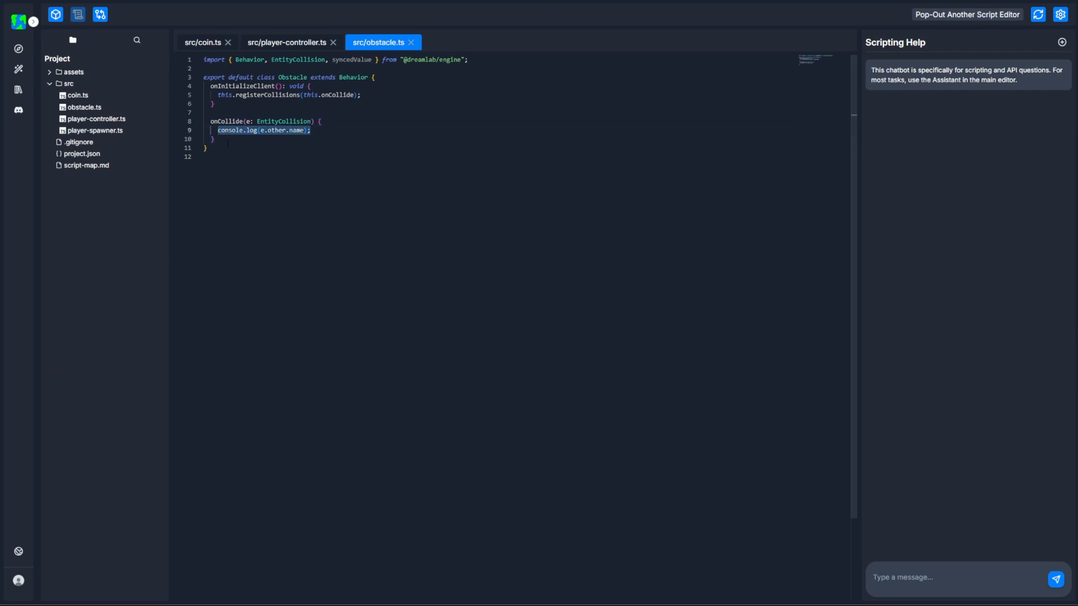
{"action": "key", "text": "BackSpace"}
Add the block if (e.started && e.other.hasBehavior(PlayerController)) to onCollide, and import PlayerController from "./player-controller.ts".
{"action": "type", "text": "if (e.st"}
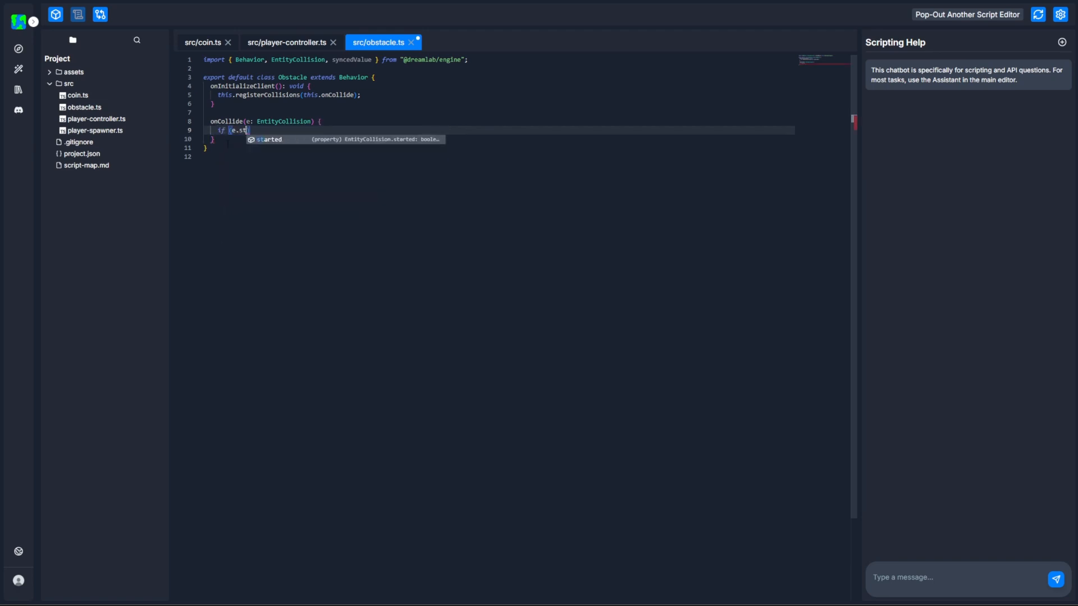
{"action": "key", "text": "Tab"}
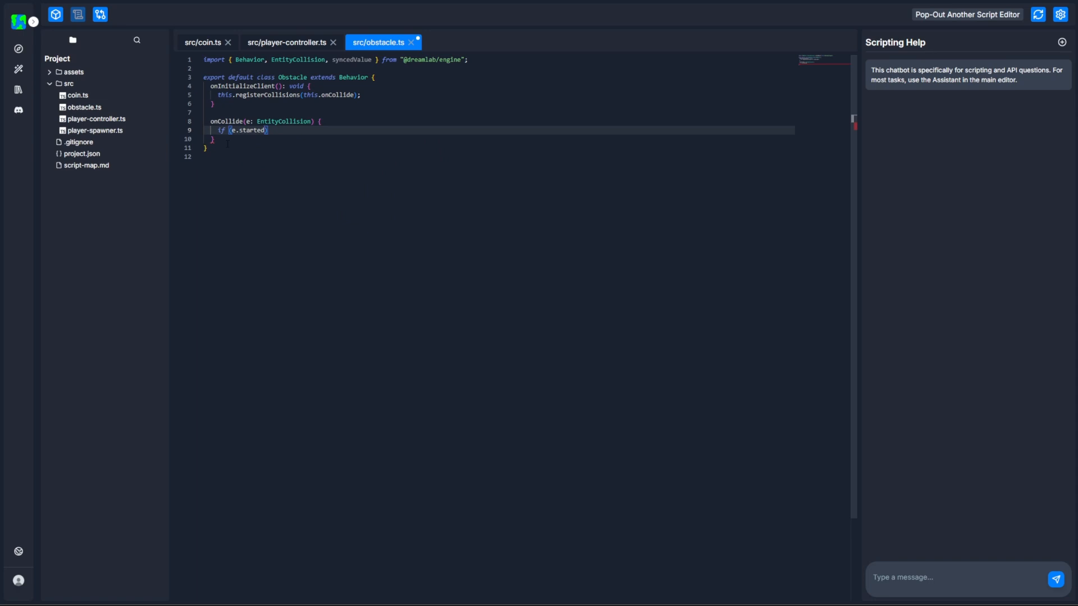
{"action": "type", "text": "&& e.other.has"}
{"action": "key", "text": "Tab"}
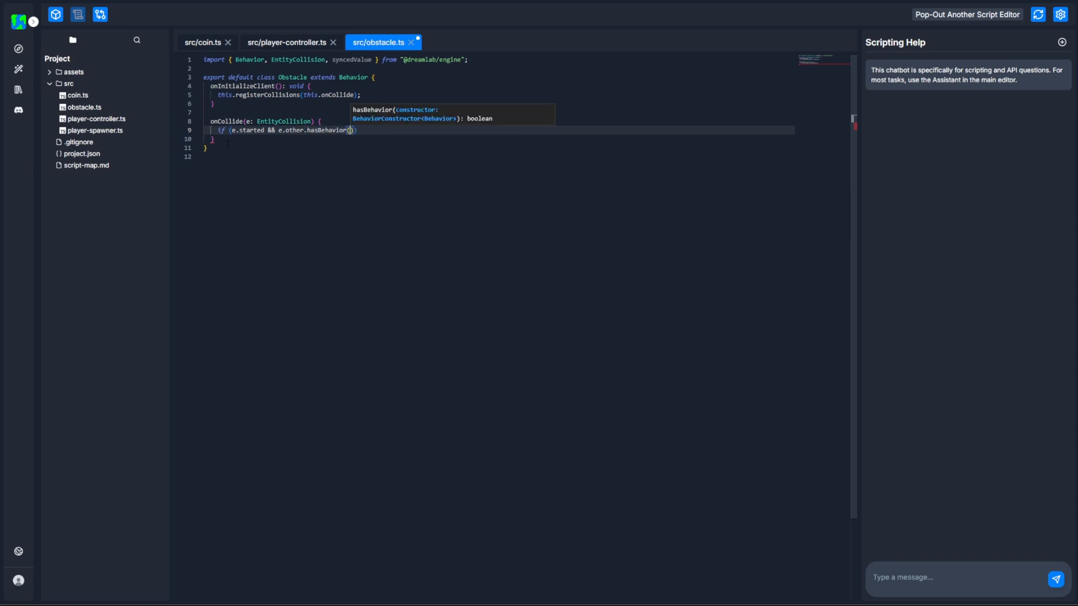
{"action": "type", "text": "PlayerControl"}
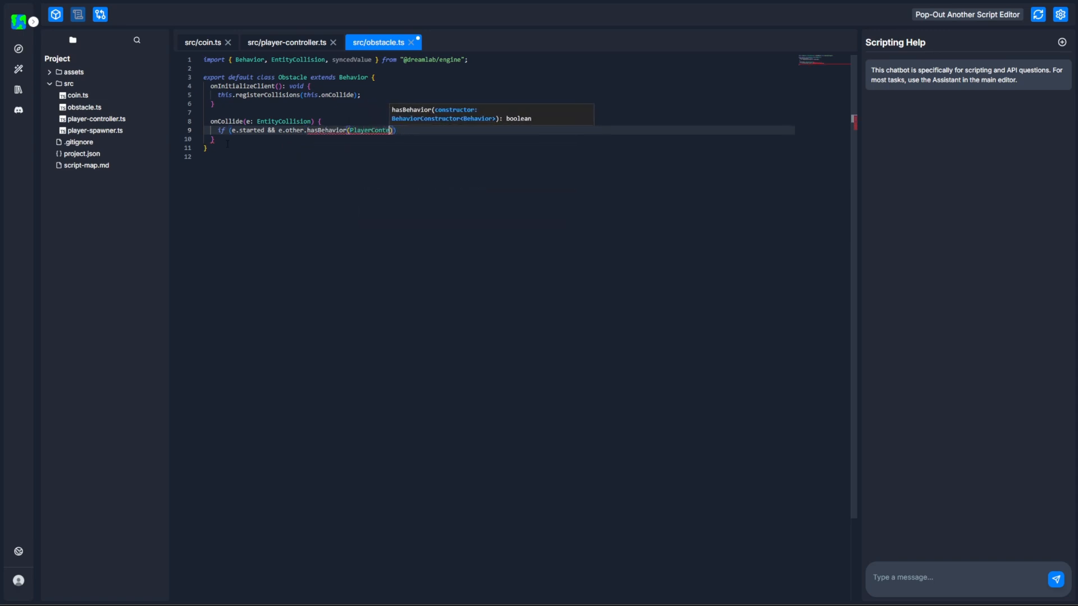
{"action": "type", "text": "ler)) {"}
{"action": "key", "text": "Return"}
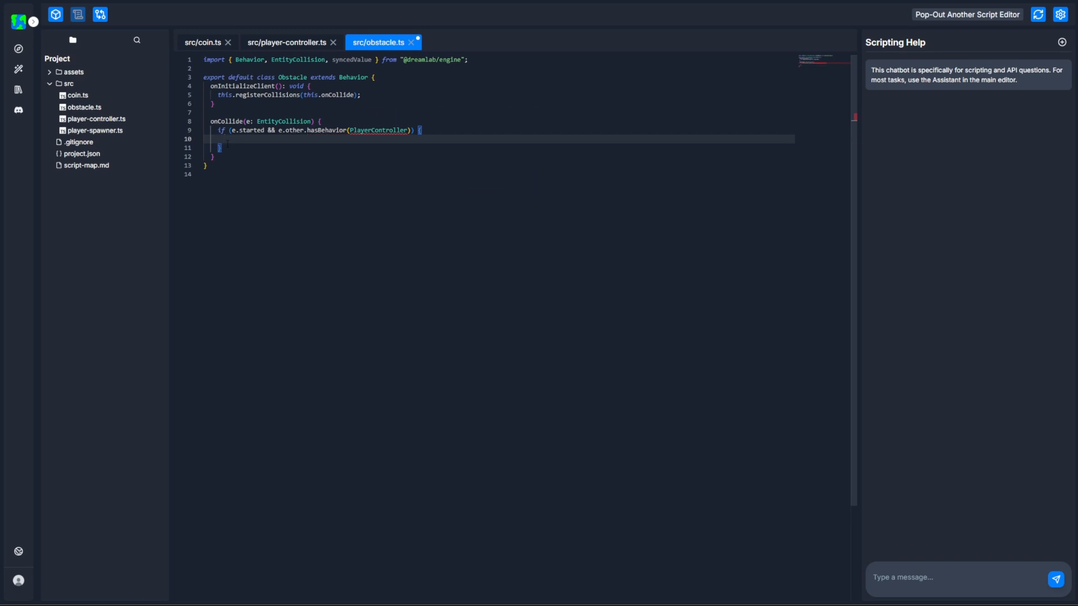
{"action": "left_click", "coordinate": [427, 129]}
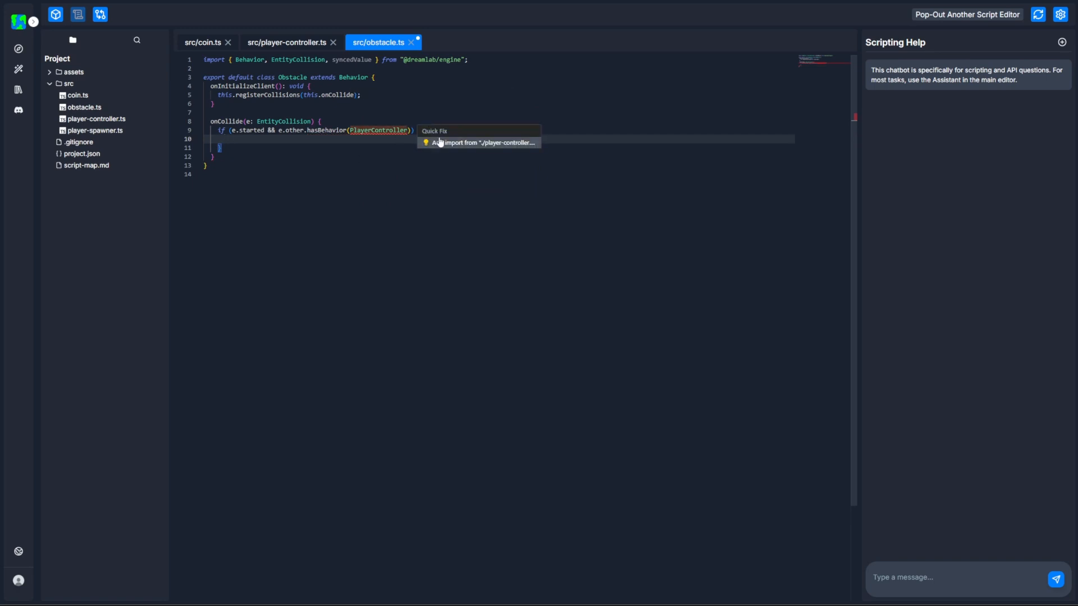
{"action": "left_click", "coordinate": [438, 142]}
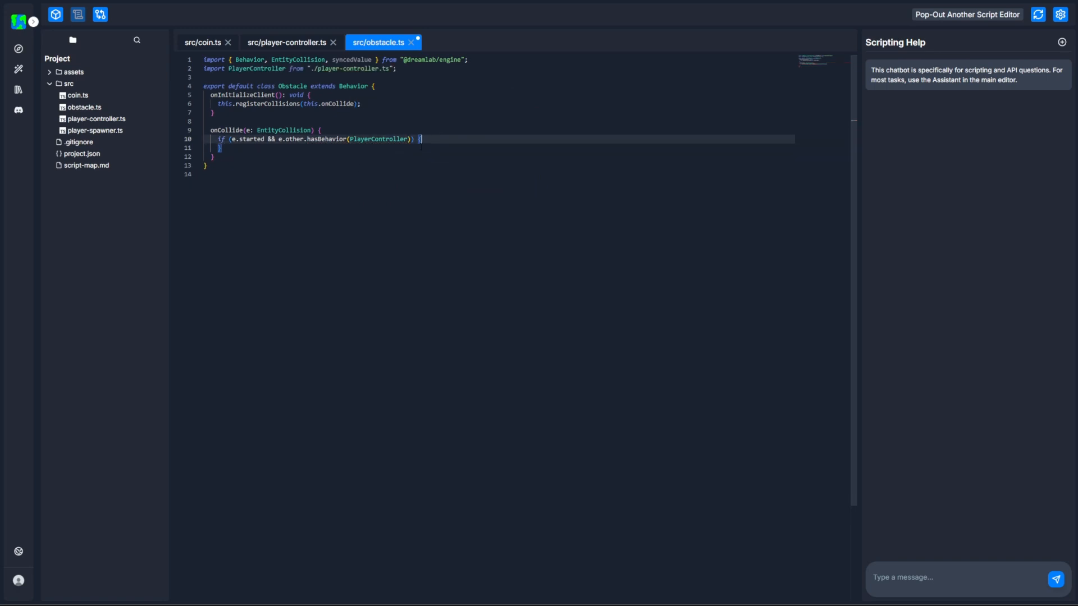
Inside the if block, add const player = e.other.cast(CharacterController); and import CharacterController from the engine.
{"action": "type", "text": "const player"}
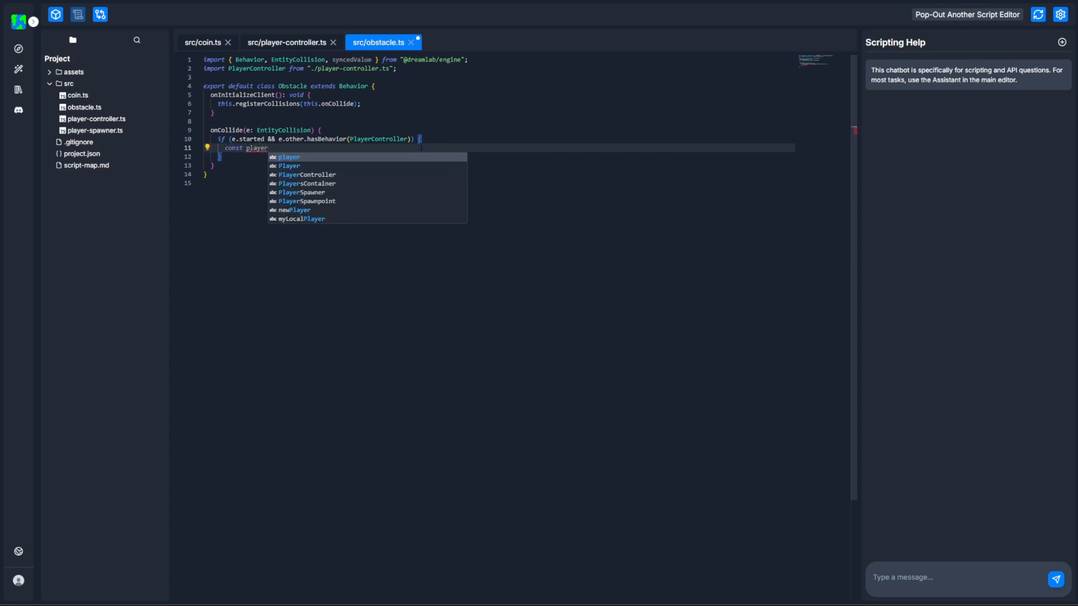
{"action": "type", "text": " = e.other.cast("}
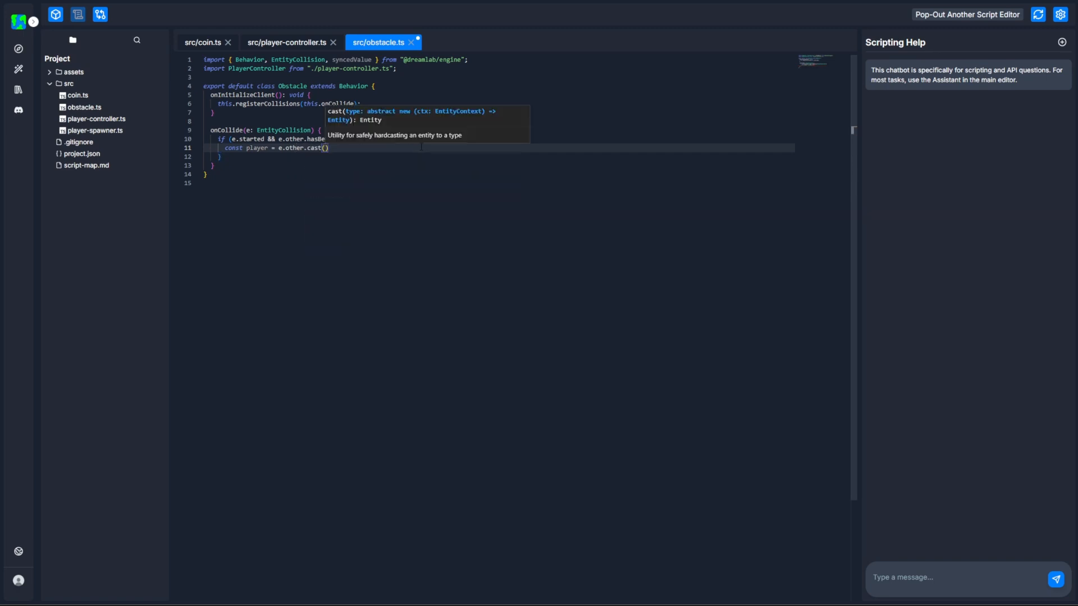
{"action": "type", "text": "CharacterControll"}
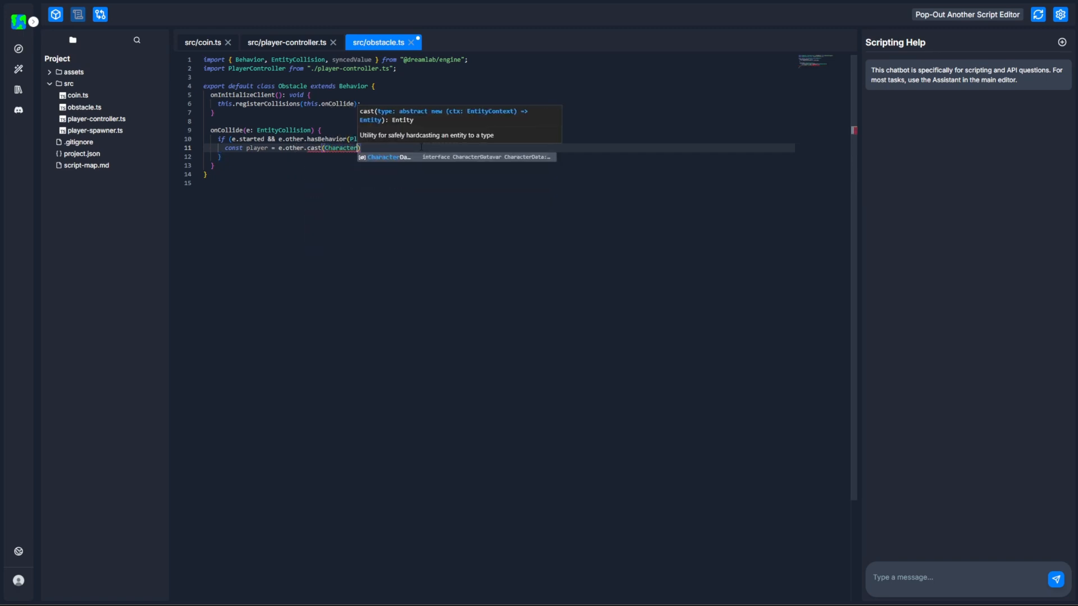
{"action": "type", "text": "er);"}
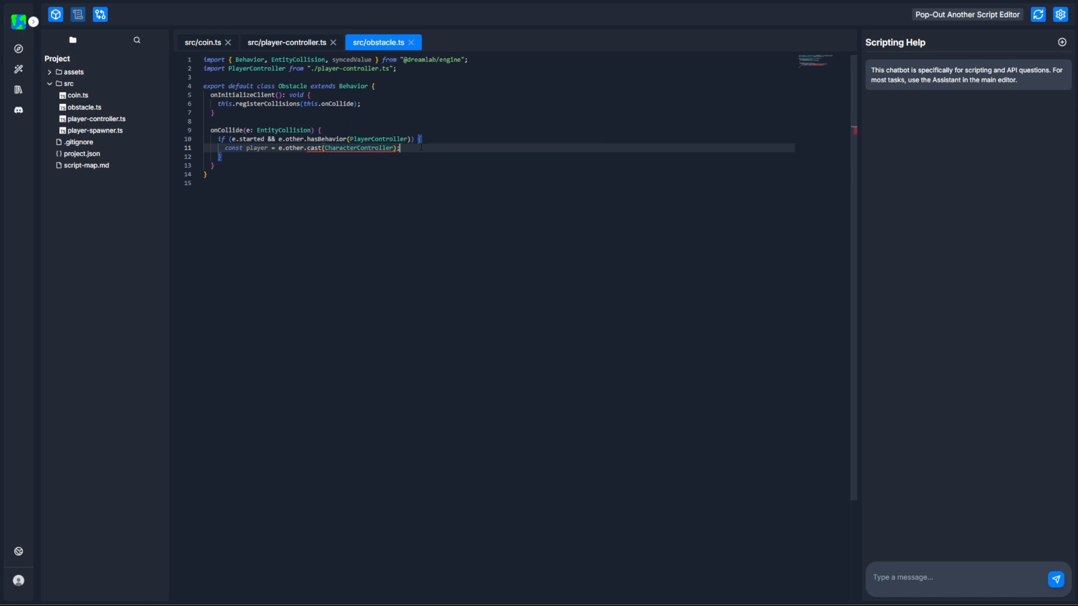
{"action": "key", "text": "ctrl+period"}
{"action": "left_click", "coordinate": [416, 158]}
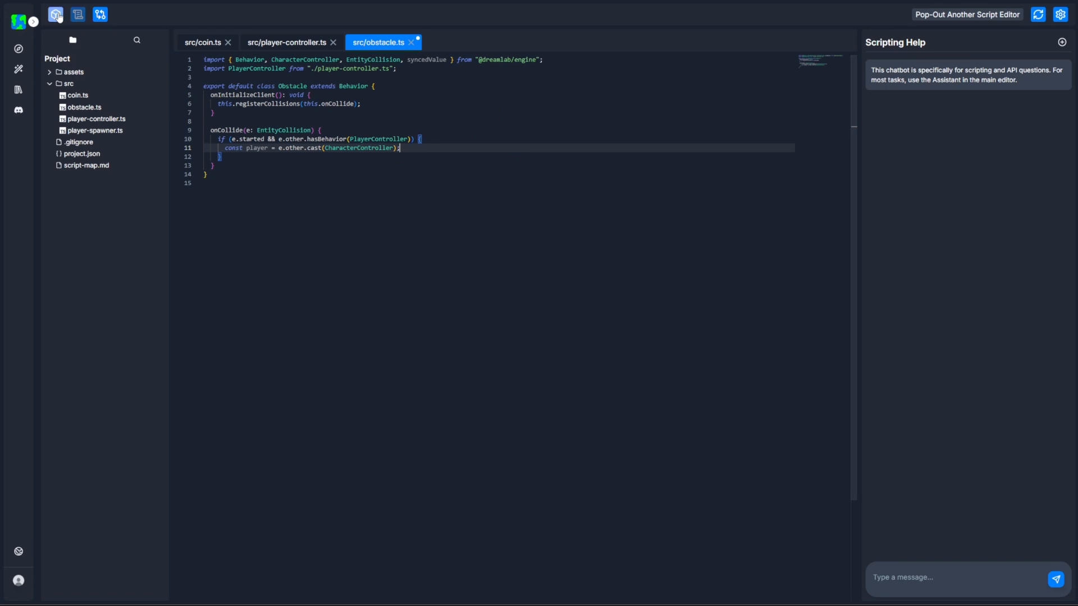
Check the Player prefab's entity type in the scene editor and return to the script.
{"action": "left_click", "coordinate": [56, 14]}
{"action": "scroll", "coordinate": [121, 279], "scroll_direction": "down", "scroll_amount": 3}
{"action": "left_click", "coordinate": [97, 298]}
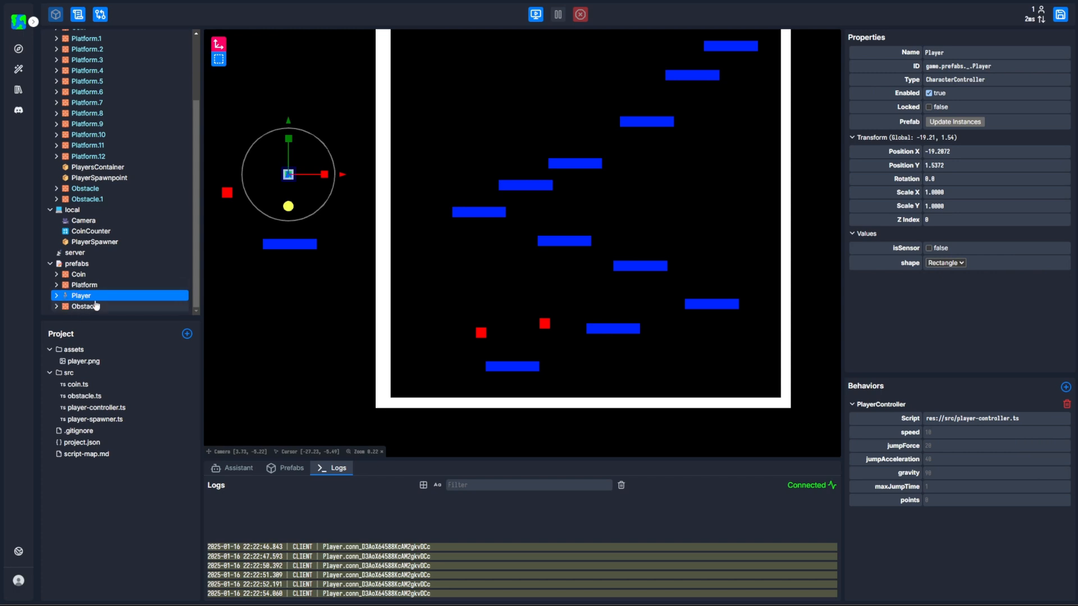
{"action": "left_click", "coordinate": [78, 15]}
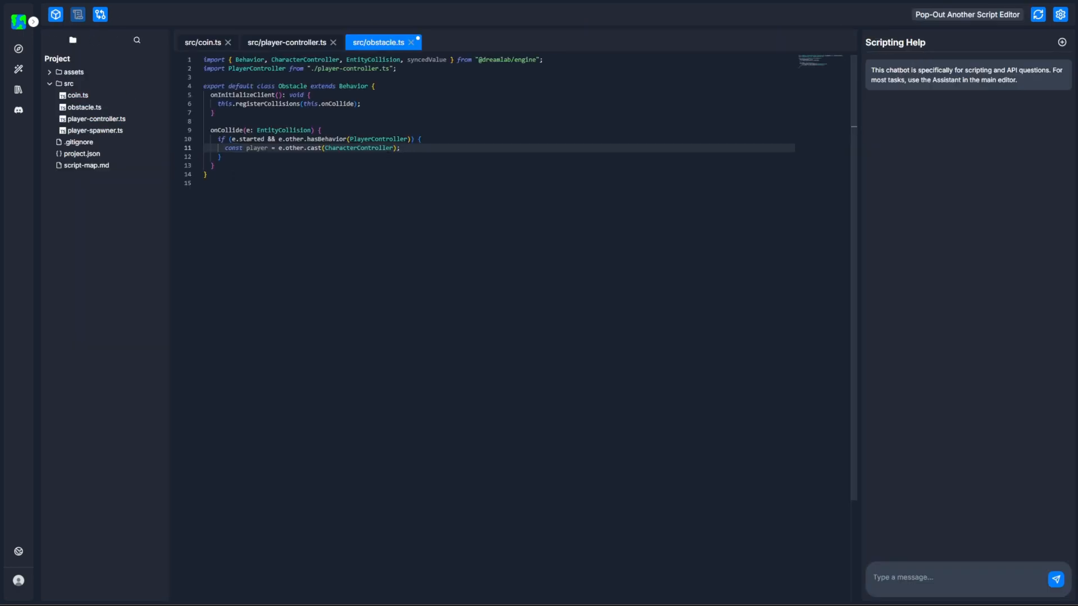
Below the cast, add player.pos = this.game.world._.PlayerSpawnpoint.pos; and player.teleport = true;.
{"action": "left_click_drag", "start_coordinate": [404, 139], "coordinate": [409, 148]}
{"action": "left_click", "coordinate": [411, 150]}
{"action": "key", "text": "Return"}
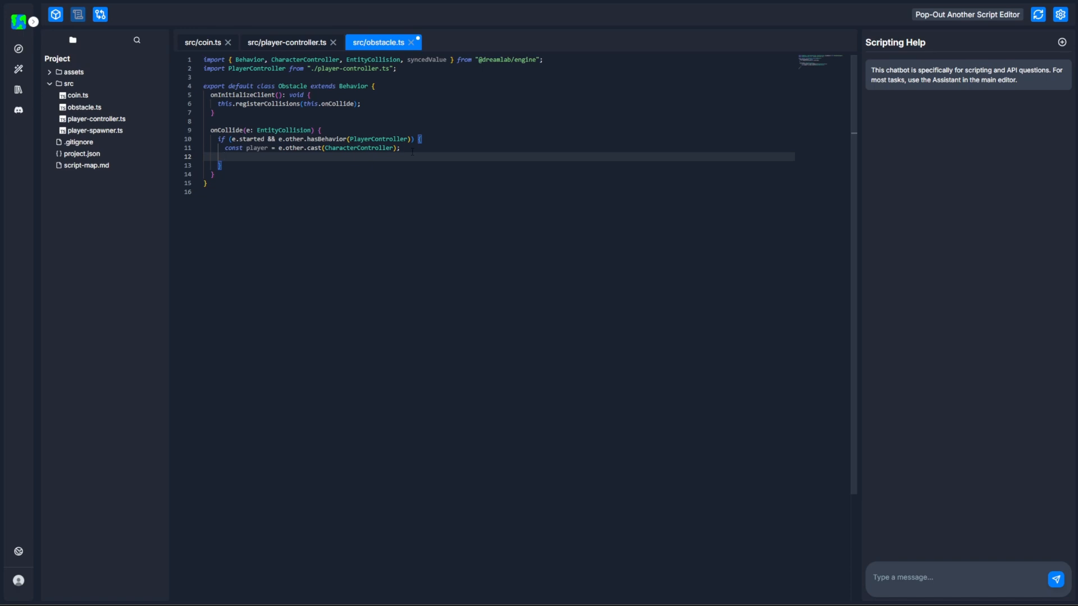
{"action": "type", "text": "player.pos"}
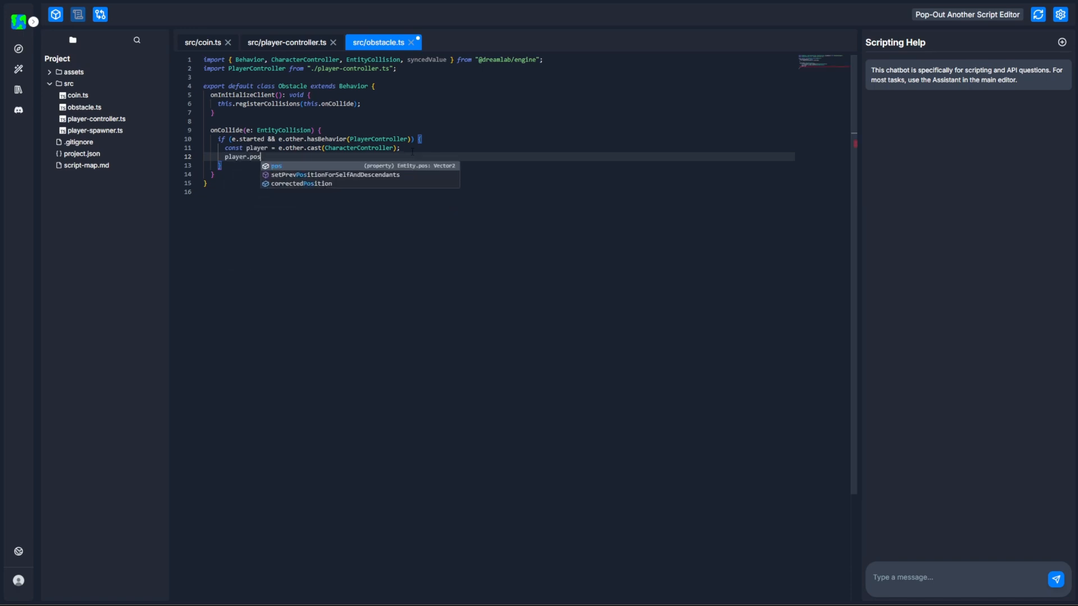
{"action": "type", "text": " = "}
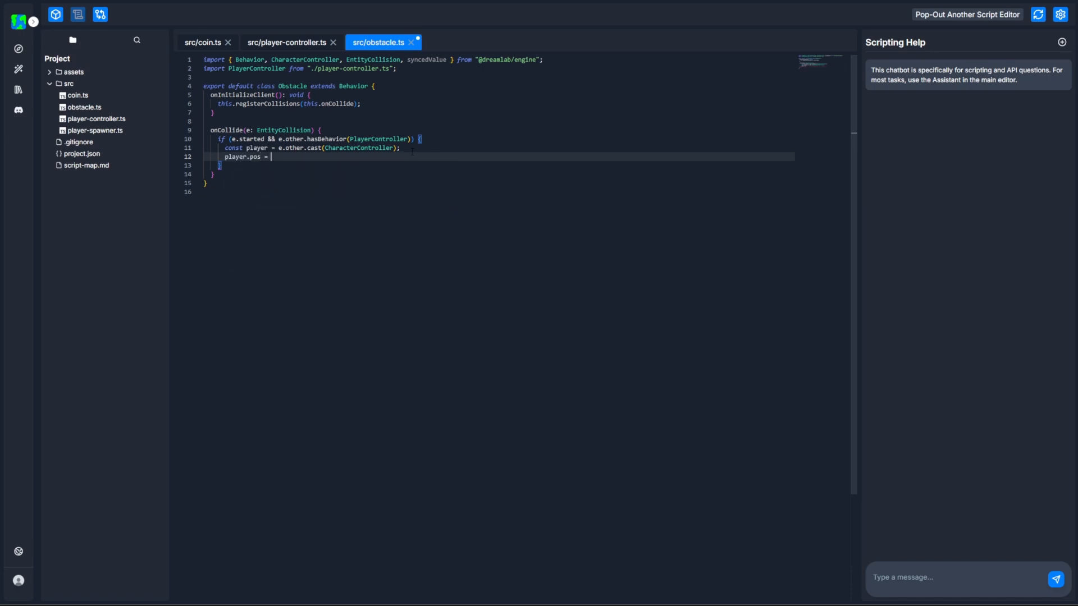
{"action": "type", "text": "this.game.world"}
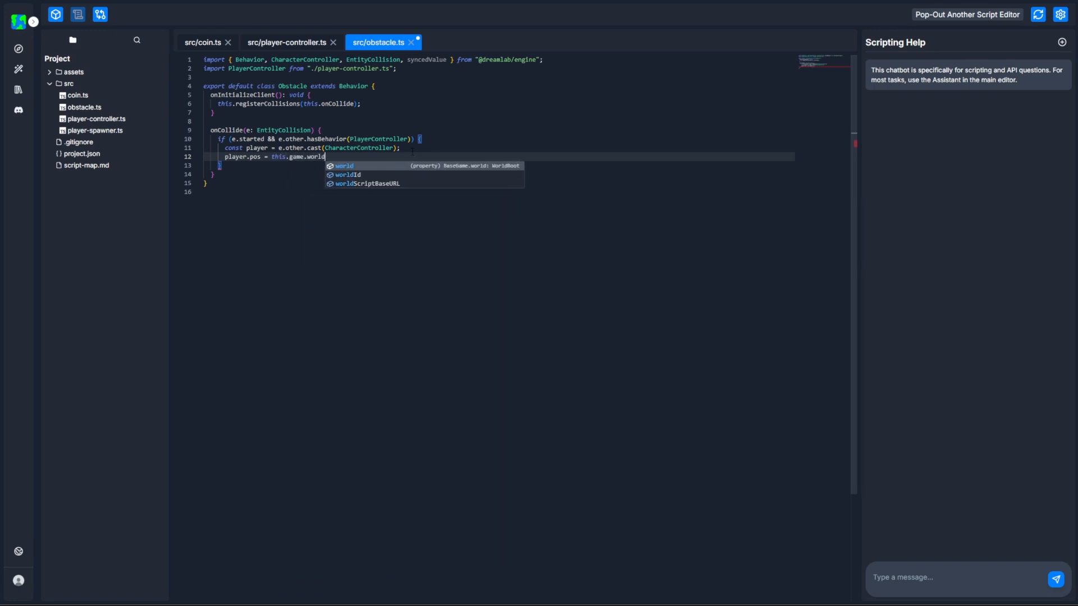
{"action": "type", "text": "._.Player"}
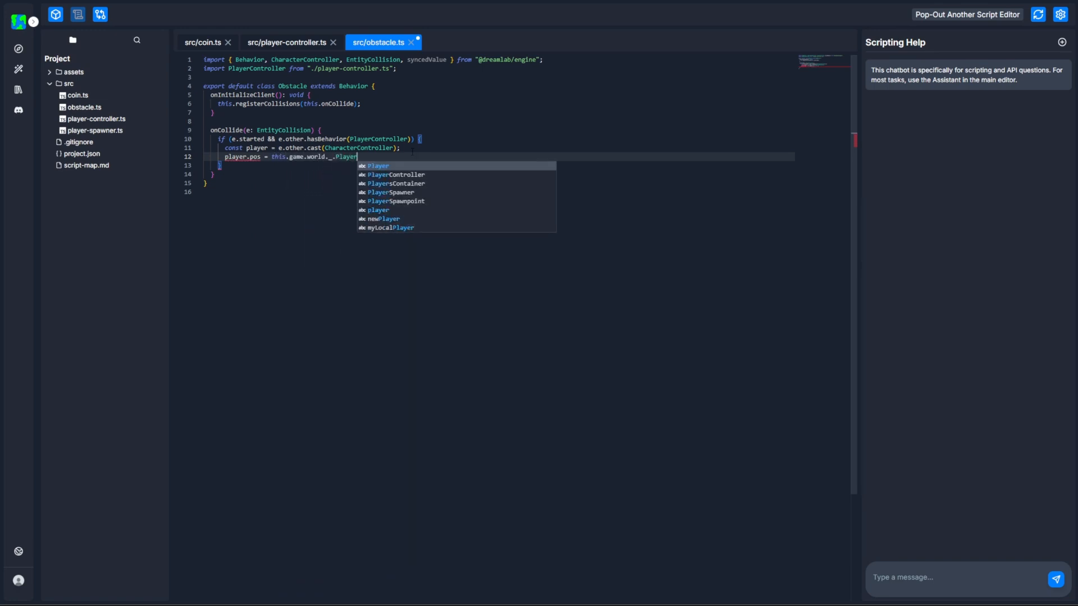
{"action": "type", "text": "Spawnpoint"}
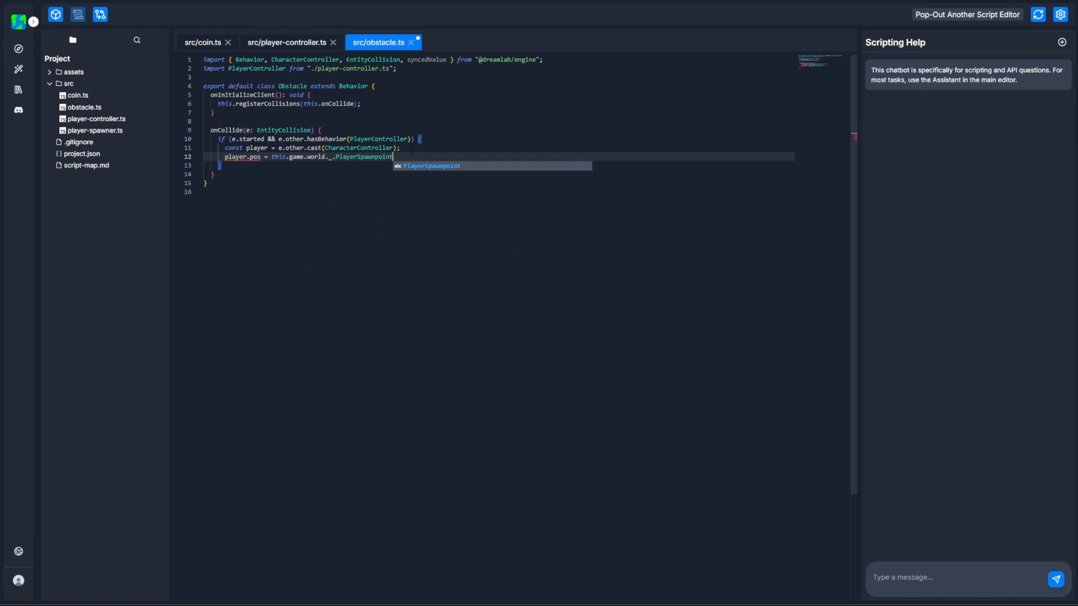
{"action": "type", "text": ".pos;"}
{"action": "key", "text": "Return"}
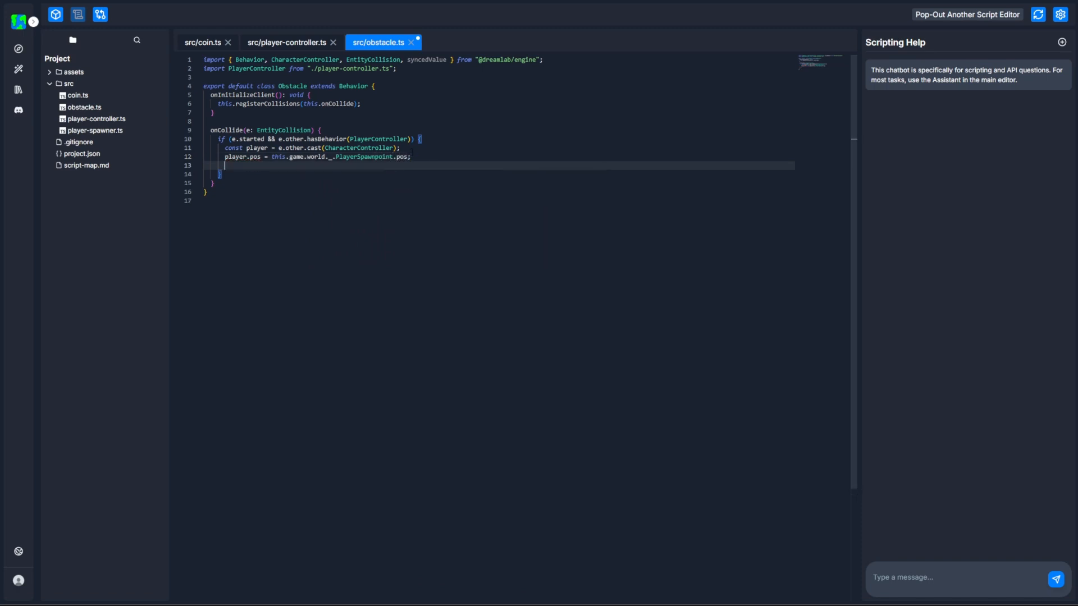
{"action": "type", "text": "player.tele"}
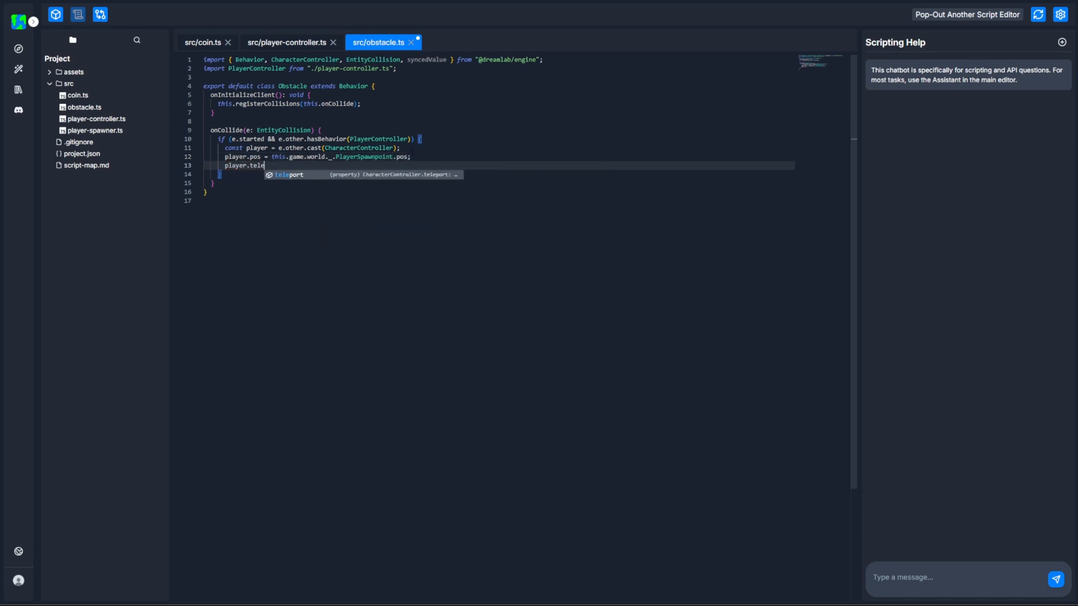
{"action": "type", "text": "port = true;"}
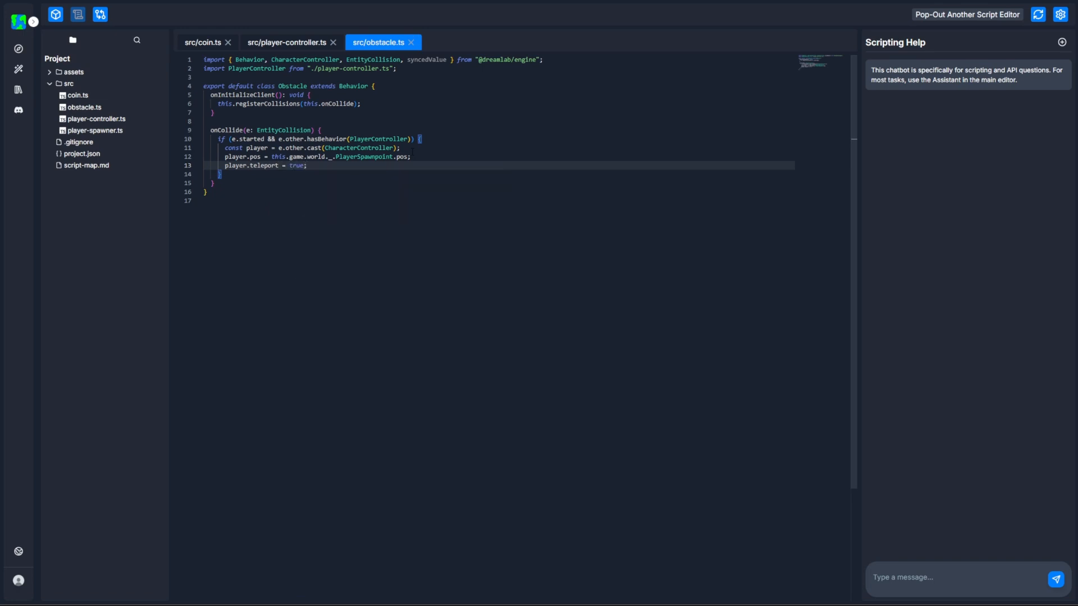
Test play the level by jumping the player into the obstacle to check the respawn, and stop the game.
{"action": "left_click", "coordinate": [56, 16]}
{"action": "left_click", "coordinate": [530, 17]}
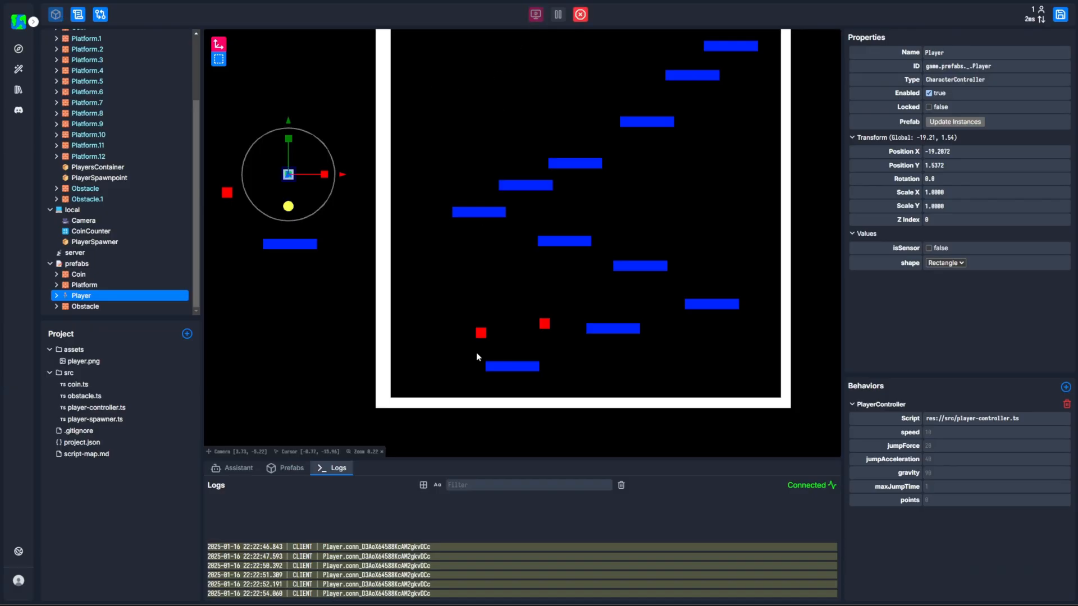
{"action": "key", "text": "d"}
{"action": "key", "text": "space"}
{"action": "key", "text": "a"}
{"action": "key", "text": "space"}
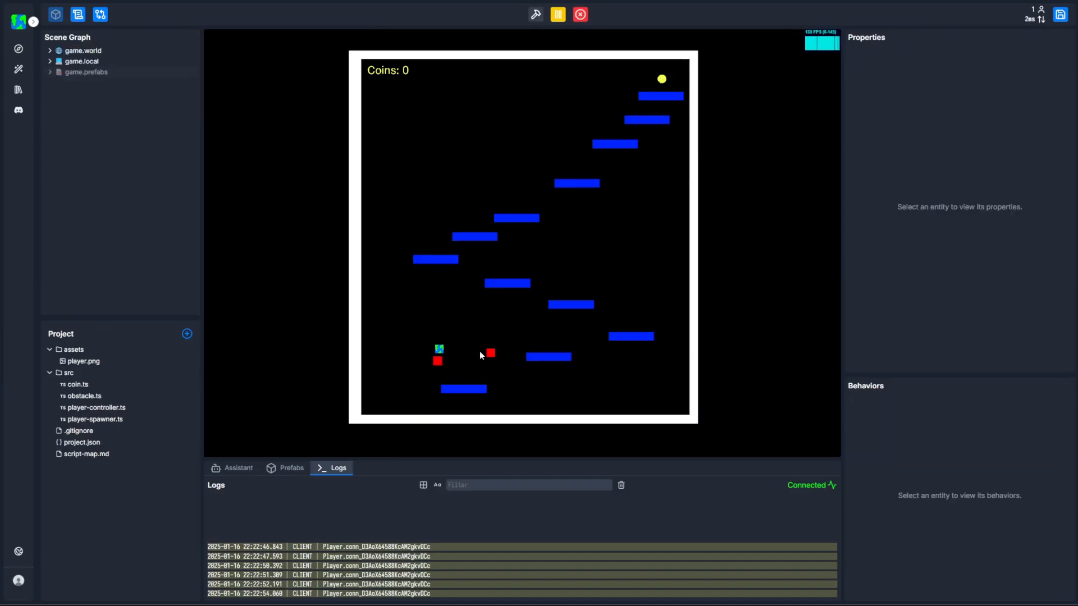
{"action": "key", "text": "d"}
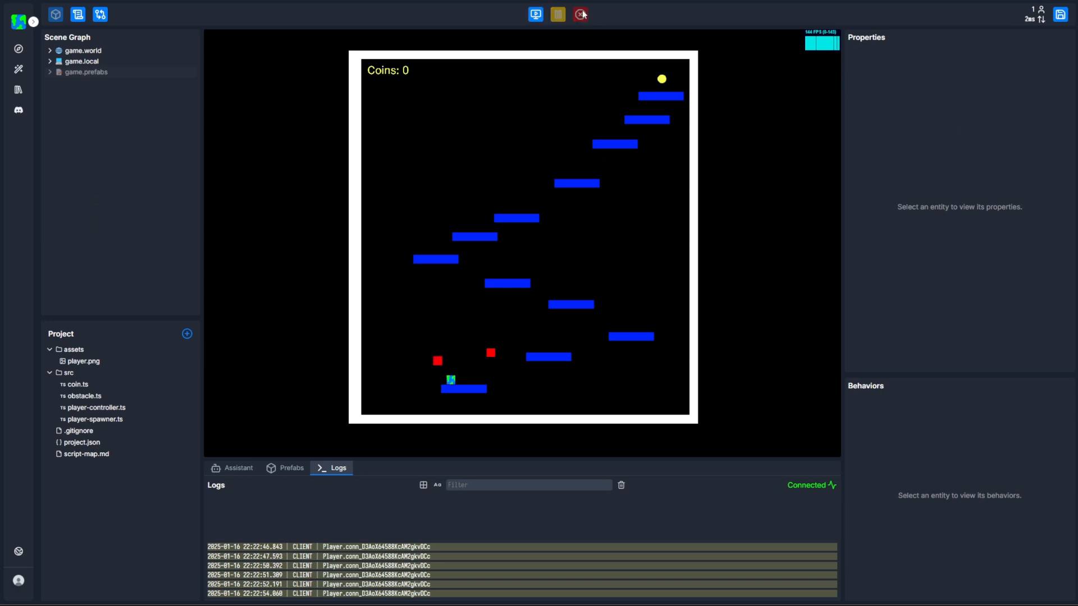
{"action": "left_click", "coordinate": [580, 15]}
Review onTickClient in player-controller.ts and compare it with the onCollide method in obstacle.ts.
{"action": "left_click", "coordinate": [78, 14]}
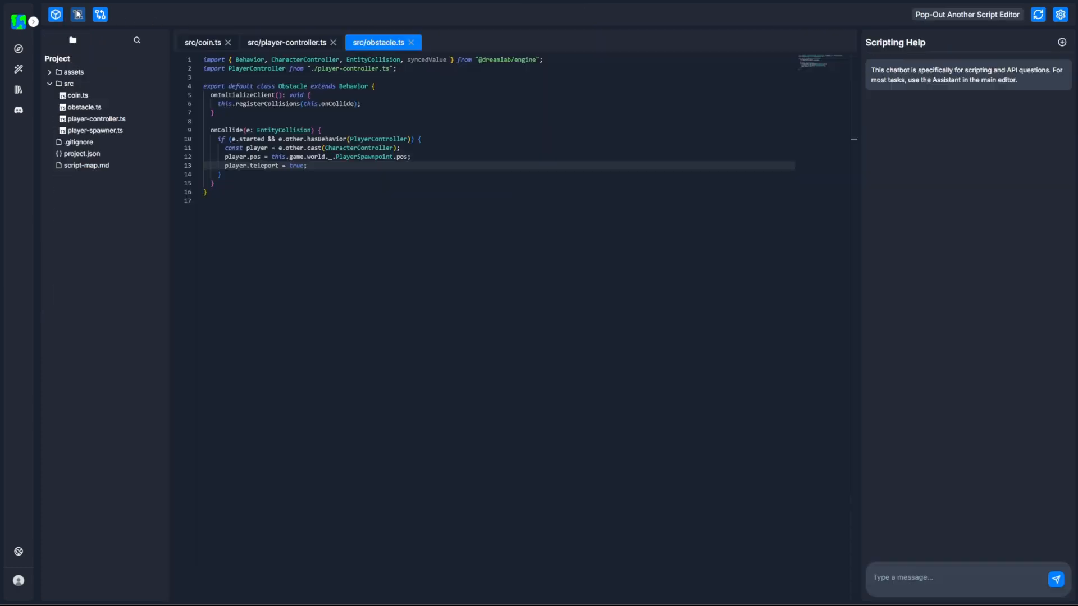
{"action": "left_click", "coordinate": [287, 42]}
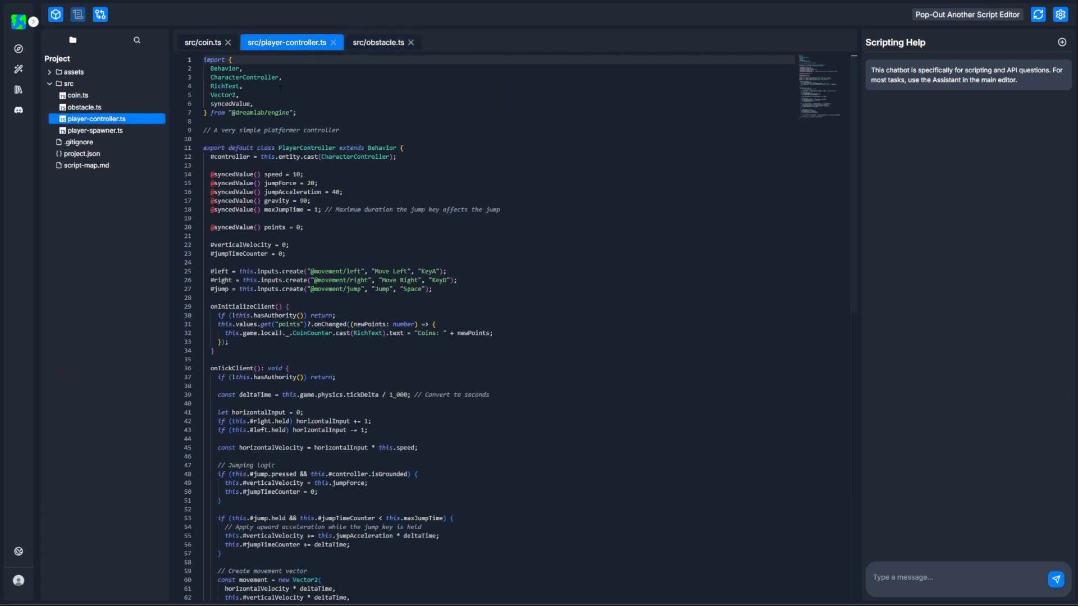
{"action": "double_click", "coordinate": [232, 368]}
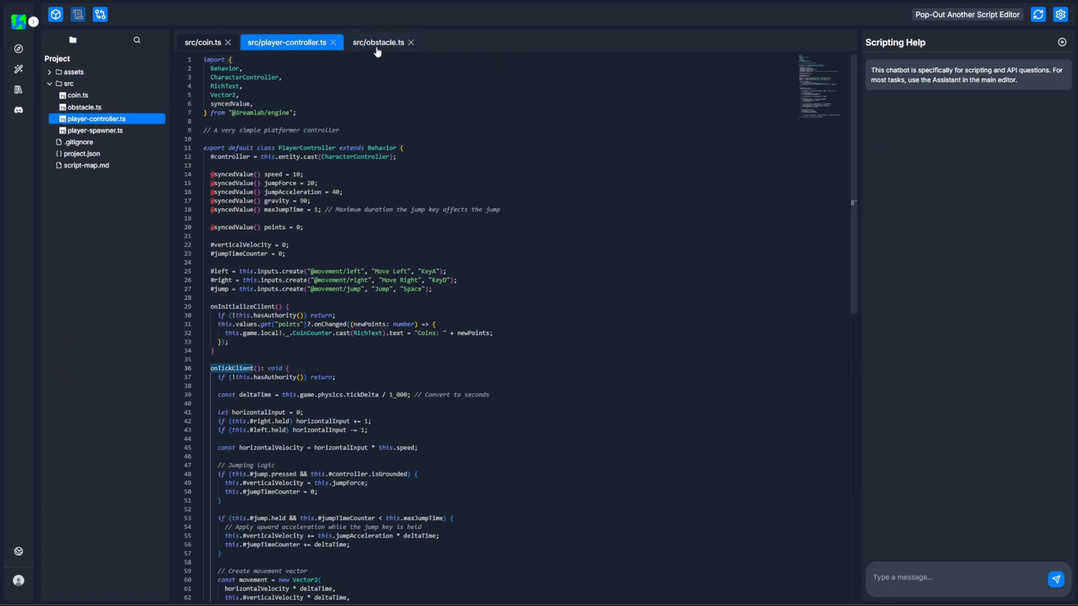
{"action": "left_click", "coordinate": [379, 42]}
{"action": "double_click", "coordinate": [227, 129]}
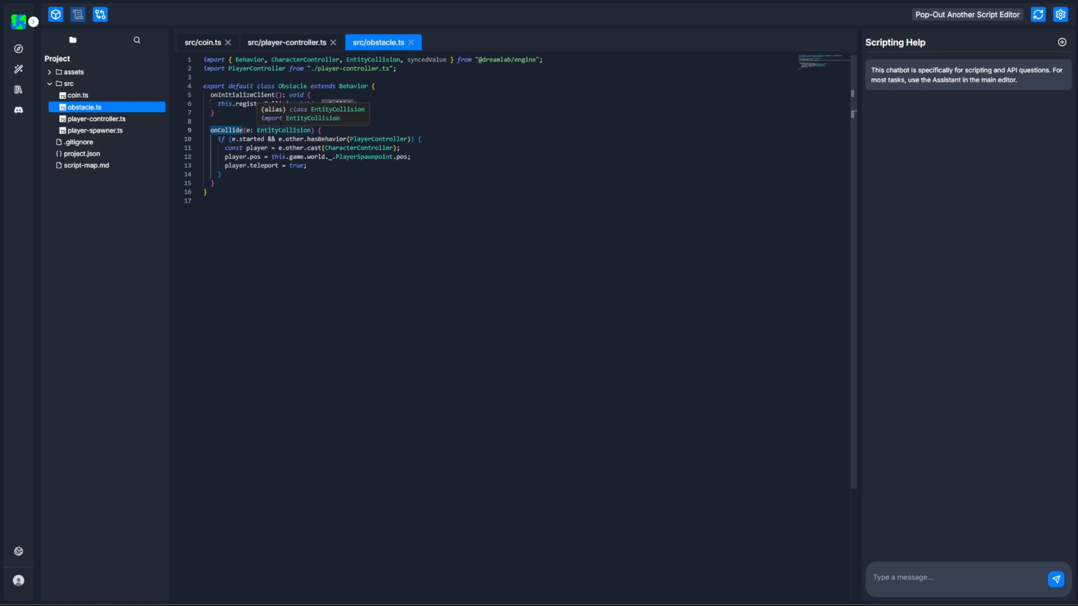
Below the player cast in onCollide, add a this.game.time.waitForNextTick().then(() => { }); callback.
{"action": "left_click", "coordinate": [451, 149]}
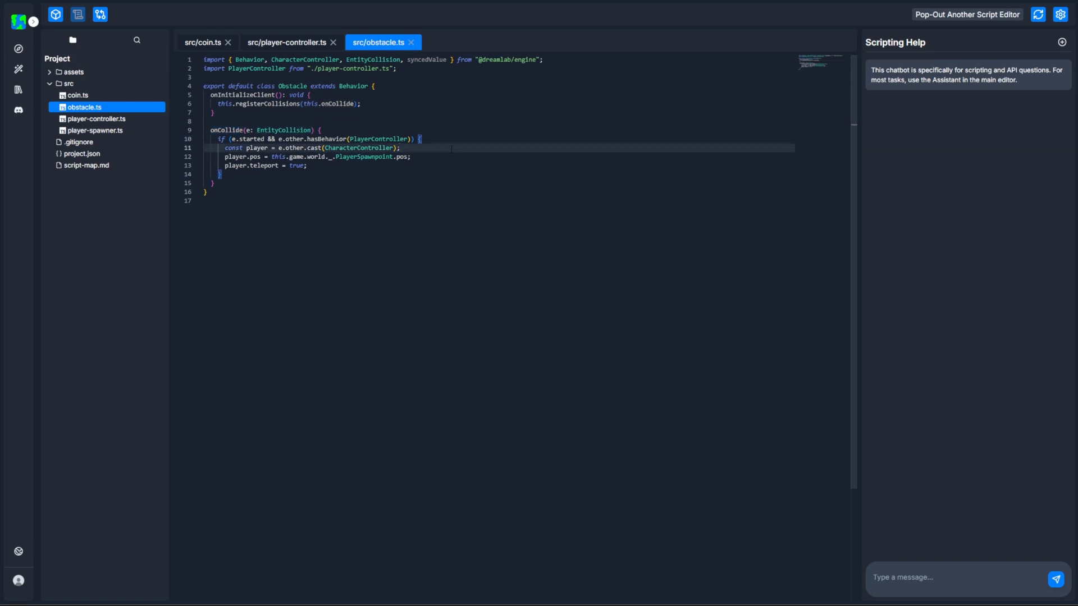
{"action": "key", "text": "Return"}
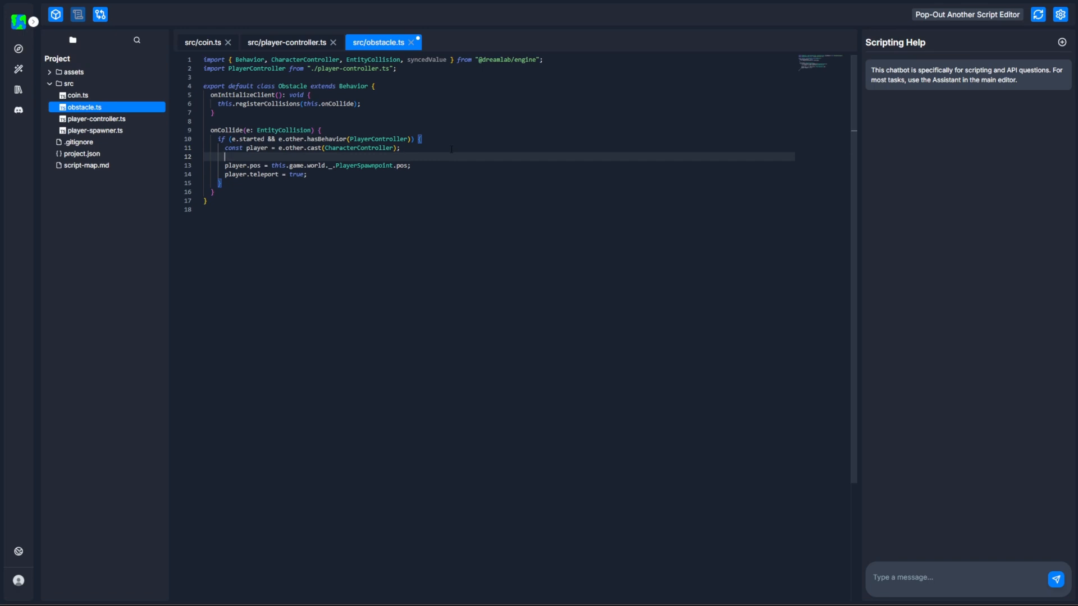
{"action": "type", "text": "this.game.time"}
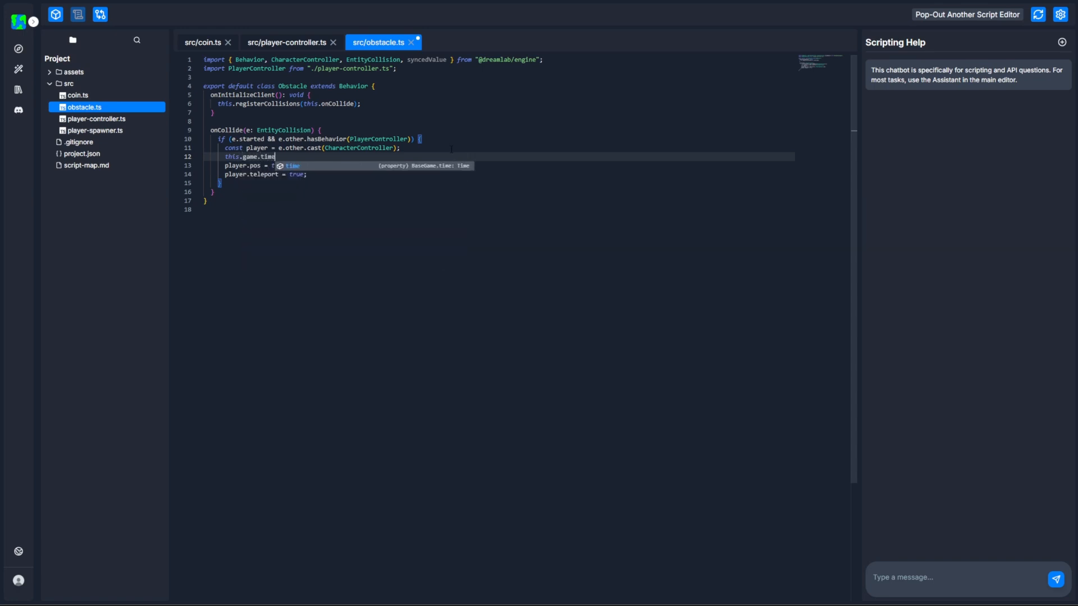
{"action": "type", "text": ".waitForNextTick"}
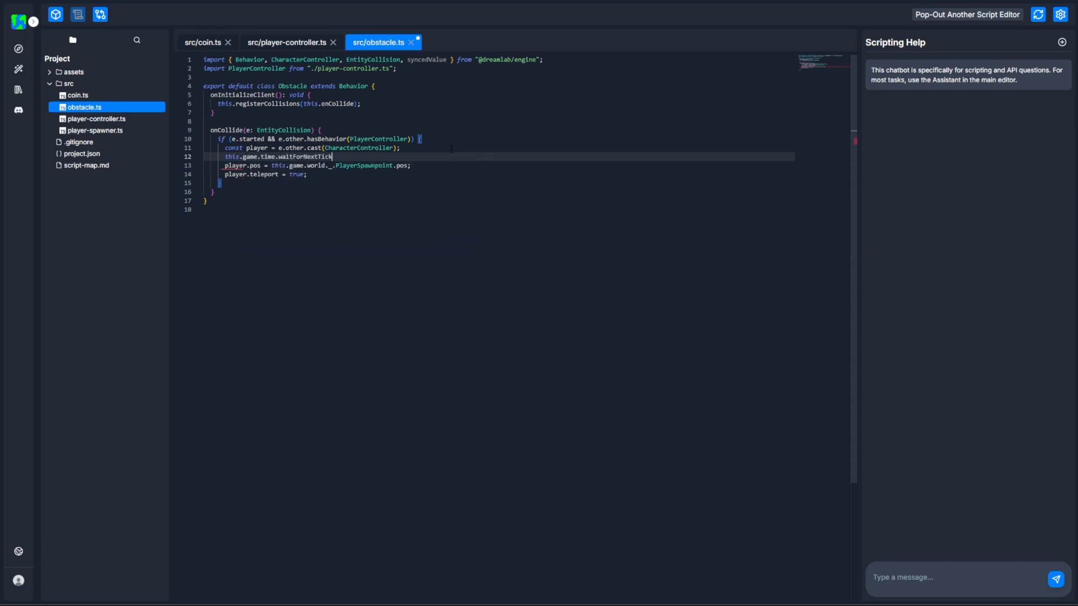
{"action": "type", "text": "().then(() "}
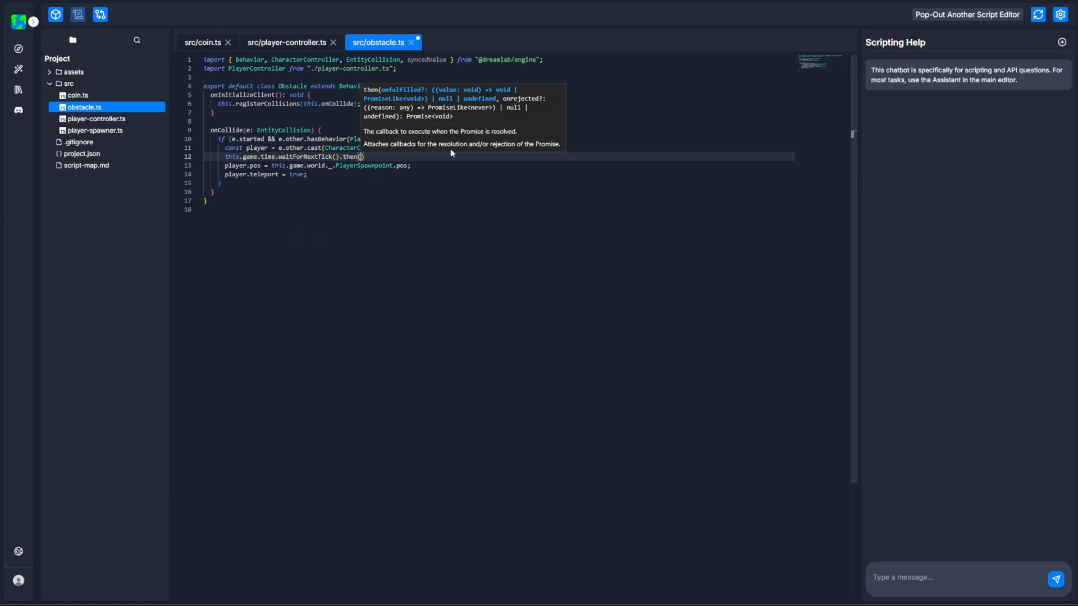
{"action": "type", "text": "=> {"}
{"action": "key", "text": "Return"}
Move the player.pos and player.teleport lines inside the waitForNextTick callback and save obstacle.ts.
{"action": "left_click_drag", "start_coordinate": [324, 192], "coordinate": [164, 185]}
{"action": "key", "text": "ctrl+x"}
{"action": "left_click", "coordinate": [256, 166]}
{"action": "key", "text": "ctrl+v"}
{"action": "key", "text": "ctrl+s"}
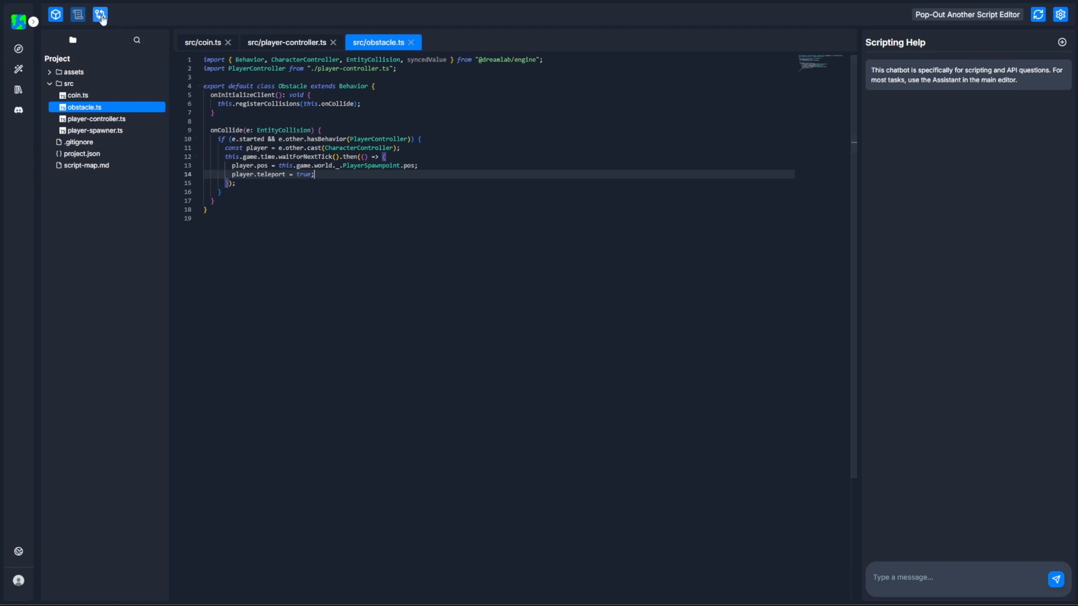
Return to the scene and test play the level by jumping the player around the obstacles to check the respawn, and stop the game.
{"action": "left_click", "coordinate": [56, 16]}
{"action": "left_click", "coordinate": [537, 17]}
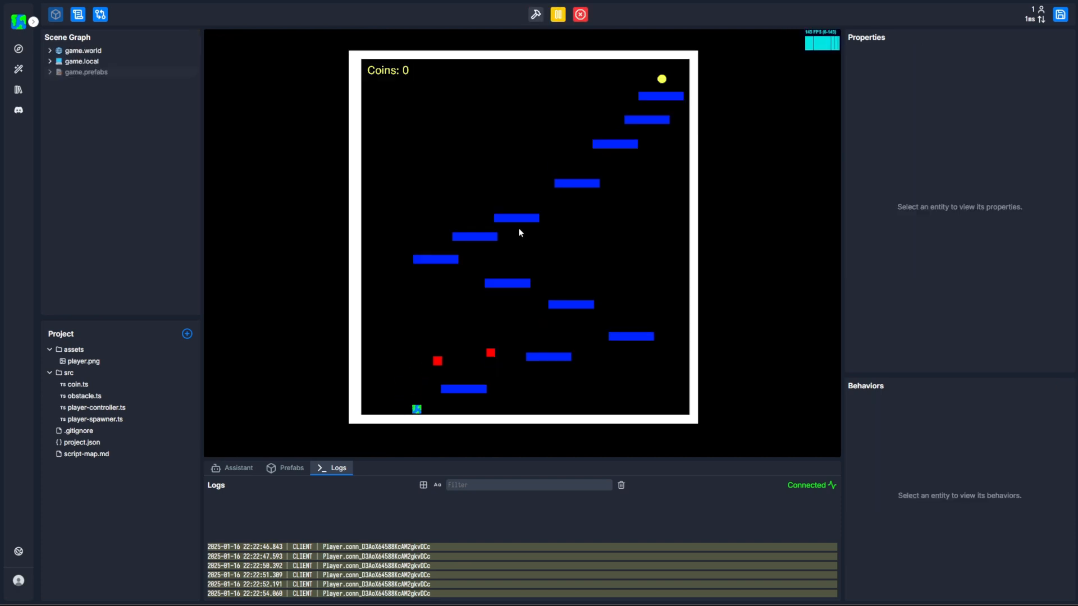
{"action": "key", "text": "space"}
{"action": "key", "text": "d"}
{"action": "key", "text": "space"}
{"action": "key", "text": "d"}
{"action": "key", "text": "space"}
{"action": "key", "text": "space"}
{"action": "key", "text": "d"}
{"action": "key", "text": "space"}
{"action": "key", "text": "d"}
{"action": "key", "text": "space"}
{"action": "key", "text": "d"}
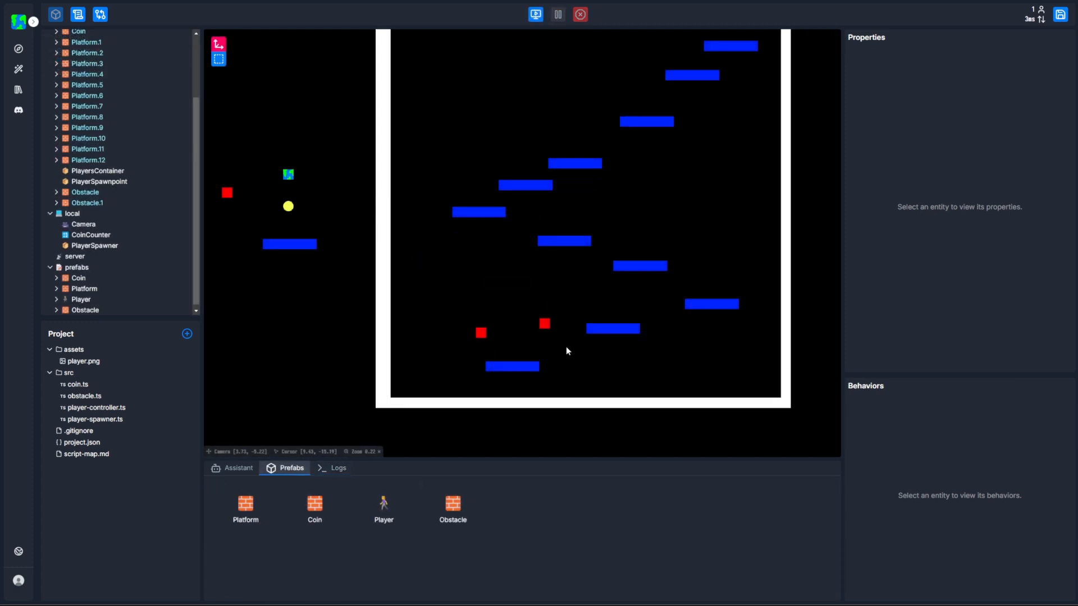
Duplicate the obstacle near the lowest platform and move the original to about X 8.18, Y -8.45.
{"action": "left_click", "coordinate": [481, 333]}
{"action": "scroll", "coordinate": [493, 339], "scroll_direction": "down", "scroll_amount": 3}
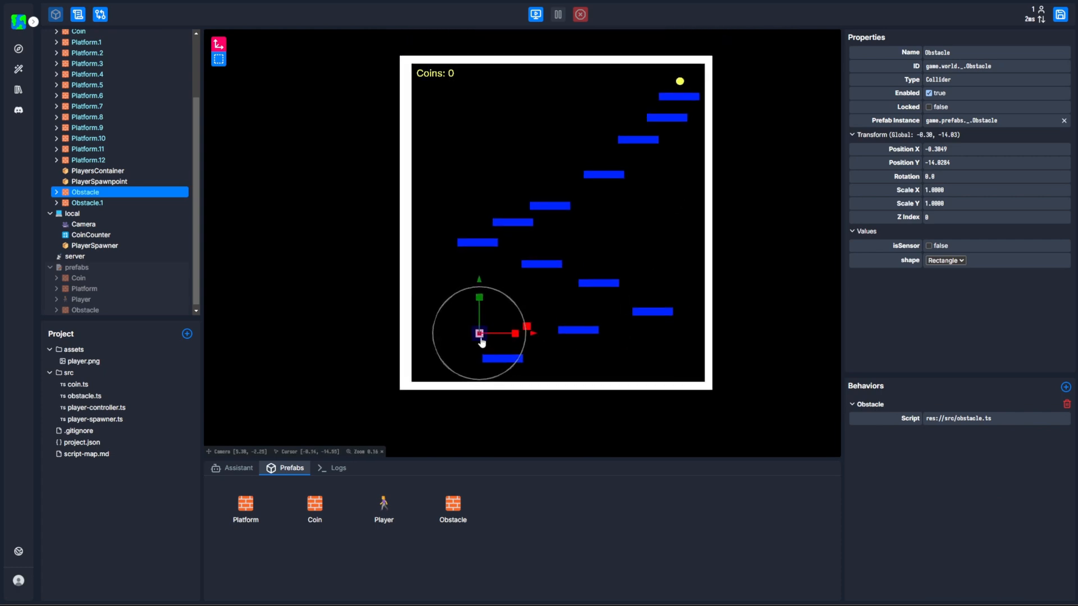
{"action": "left_click_drag", "start_coordinate": [482, 341], "coordinate": [544, 296]}
{"action": "key", "text": "ctrl+d"}
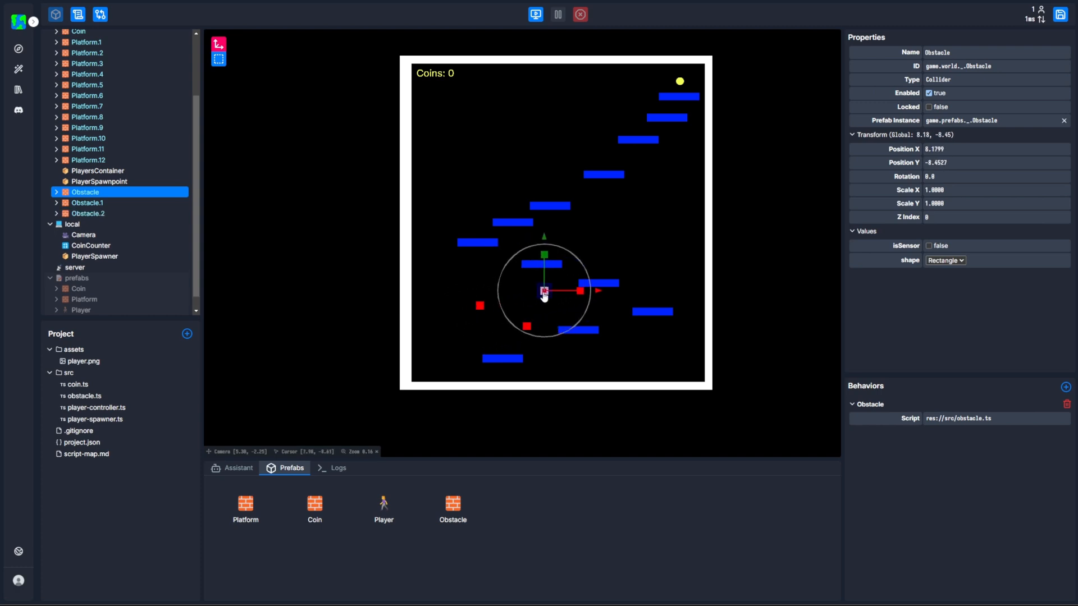
Set Obstacle.1 on top of the second-lowest platform, at about X 12.63, Y -12.58.
{"action": "left_click", "coordinate": [539, 321]}
{"action": "left_click", "coordinate": [526, 331]}
{"action": "left_click_drag", "start_coordinate": [527, 331], "coordinate": [575, 328]}
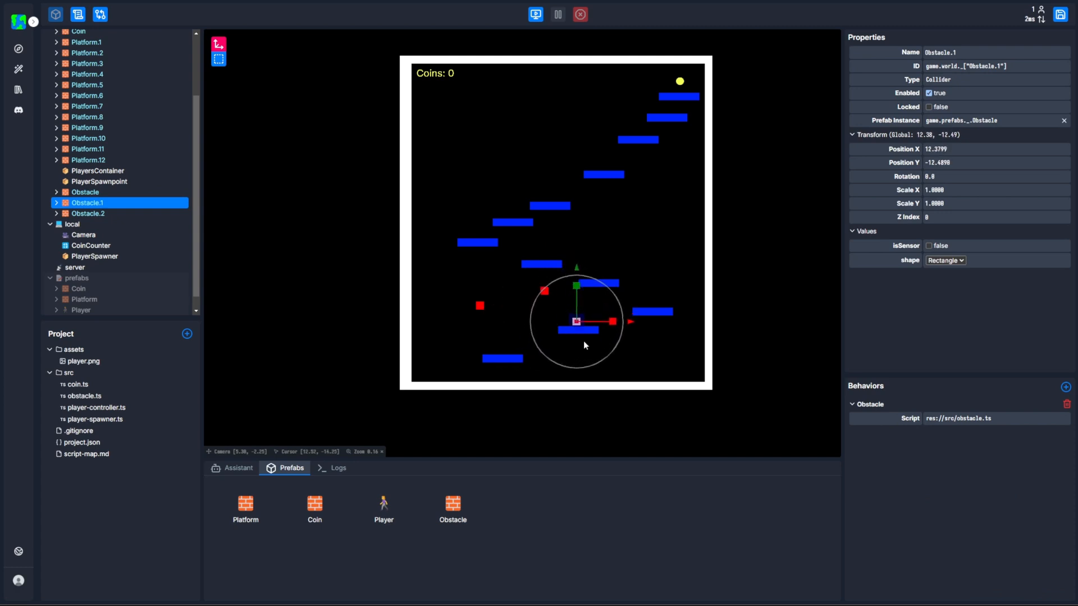
{"action": "scroll", "coordinate": [579, 338], "scroll_direction": "up", "scroll_amount": 5}
{"action": "left_click_drag", "start_coordinate": [552, 275], "coordinate": [554, 275]}
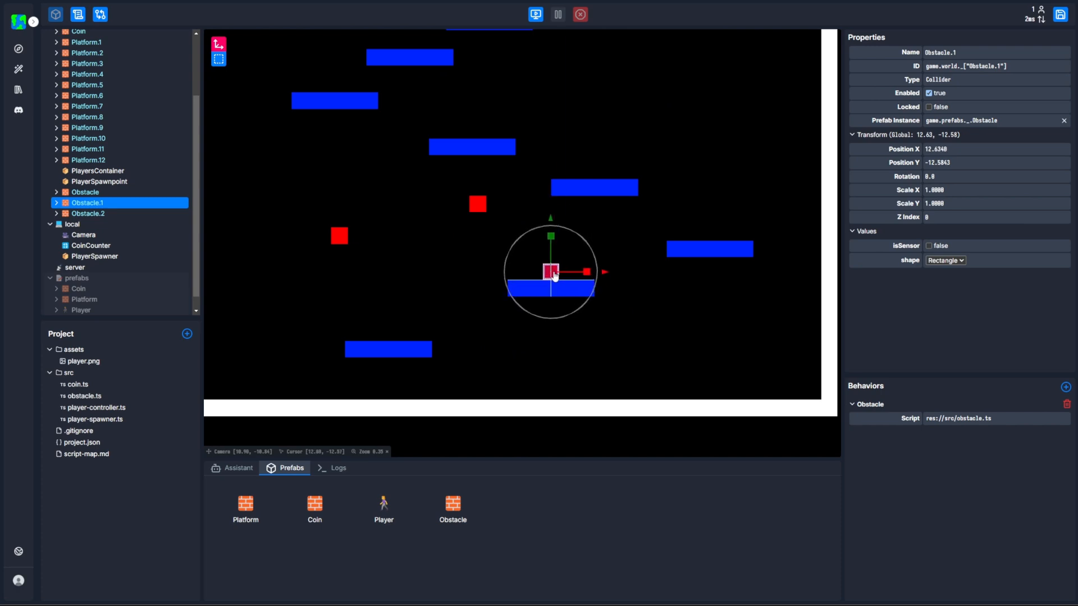
Place one remaining obstacle on the fourth-lowest platform and the other on the platform above the leftmost one.
{"action": "left_click", "coordinate": [514, 251]}
{"action": "left_click_drag", "start_coordinate": [479, 209], "coordinate": [594, 177]}
{"action": "left_click", "coordinate": [392, 234]}
{"action": "left_click_drag", "start_coordinate": [346, 240], "coordinate": [450, 49]}
{"action": "left_click_drag", "start_coordinate": [535, 91], "coordinate": [561, 251]}
{"action": "left_click_drag", "start_coordinate": [474, 203], "coordinate": [447, 201]}
{"action": "left_click", "coordinate": [496, 291]}
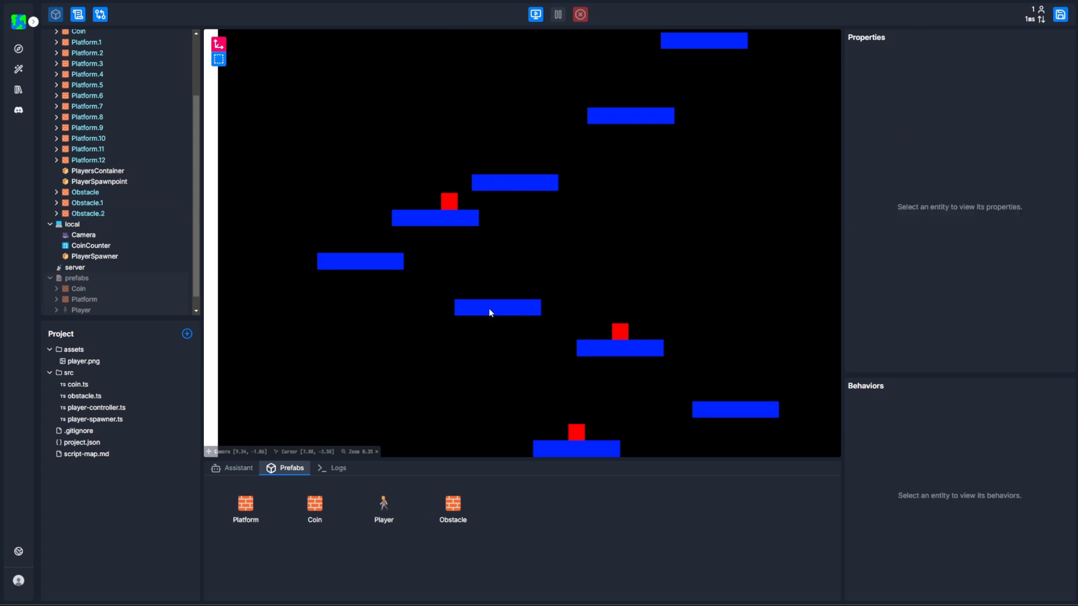
Shift the platform under the highest obstacle to the left and position that obstacle in the gap before the next platform.
{"action": "left_click", "coordinate": [447, 223]}
{"action": "left_click_drag", "start_coordinate": [438, 225], "coordinate": [445, 173]}
{"action": "left_click", "coordinate": [450, 204]}
{"action": "left_click", "coordinate": [532, 219]}
Duplicate the coin and spread the copies through the level, including one above the lowest platform and one above the third-highest platform.
{"action": "scroll", "coordinate": [666, 166], "scroll_direction": "down", "scroll_amount": 4}
{"action": "left_click_drag", "start_coordinate": [676, 83], "coordinate": [650, 140]}
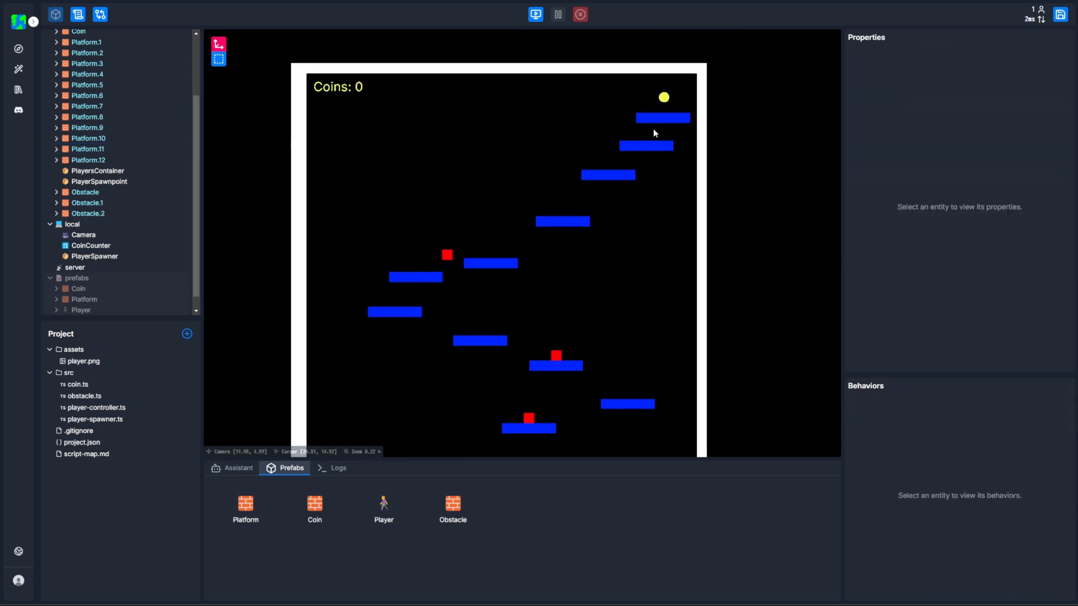
{"action": "left_click", "coordinate": [664, 97]}
{"action": "left_click_drag", "start_coordinate": [665, 98], "coordinate": [440, 427]}
{"action": "key", "text": "ctrl+d"}
{"action": "left_click_drag", "start_coordinate": [586, 447], "coordinate": [556, 315]}
{"action": "key", "text": "ctrl+d"}
{"action": "left_click_drag", "start_coordinate": [406, 292], "coordinate": [453, 362]}
{"action": "left_click", "coordinate": [598, 253]}
Test play the level by jumping the player up the platforms past the obstacles, collecting the coins up to the highest platform.
{"action": "left_click", "coordinate": [536, 14]}
{"action": "key", "text": "Right"}
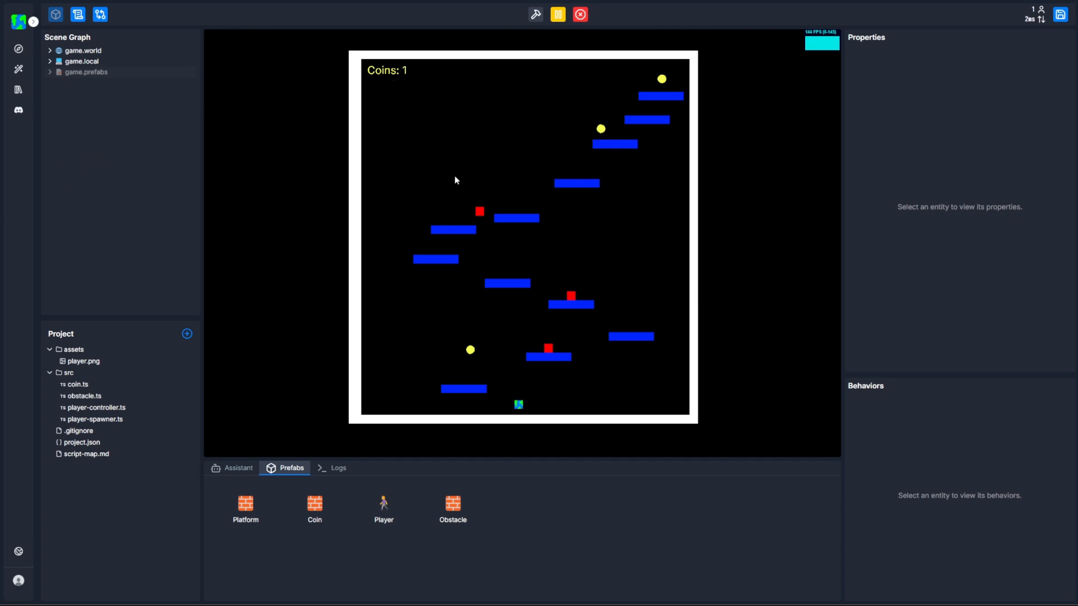
{"action": "key", "text": "Up"}
{"action": "key", "text": "Right"}
{"action": "key", "text": "Up"}
{"action": "key", "text": "Right"}
{"action": "key", "text": "Up"}
{"action": "key", "text": "Right"}
{"action": "key", "text": "Up"}
{"action": "key", "text": "Right"}
{"action": "key", "text": "Up"}
{"action": "key", "text": "Left"}
{"action": "key", "text": "Up"}
{"action": "key", "text": "Left"}
{"action": "key", "text": "Up"}
{"action": "key", "text": "Left"}
{"action": "key", "text": "Up"}
{"action": "key", "text": "Right"}
{"action": "key", "text": "Up"}
{"action": "key", "text": "Right"}
{"action": "key", "text": "Up"}
{"action": "key", "text": "Right"}
{"action": "key", "text": "Right"}
{"action": "key", "text": "Right"}
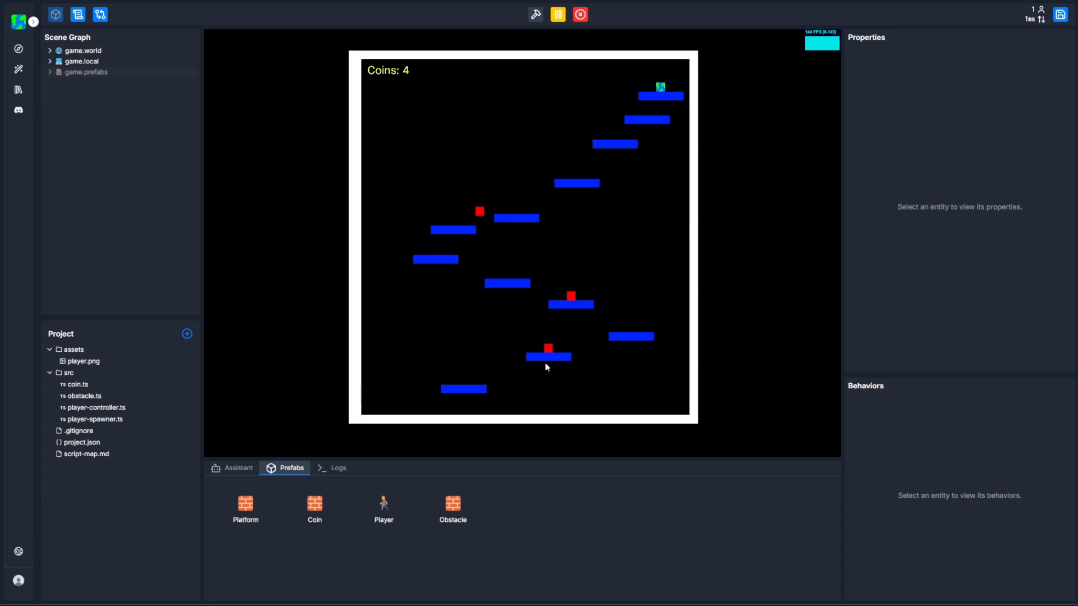